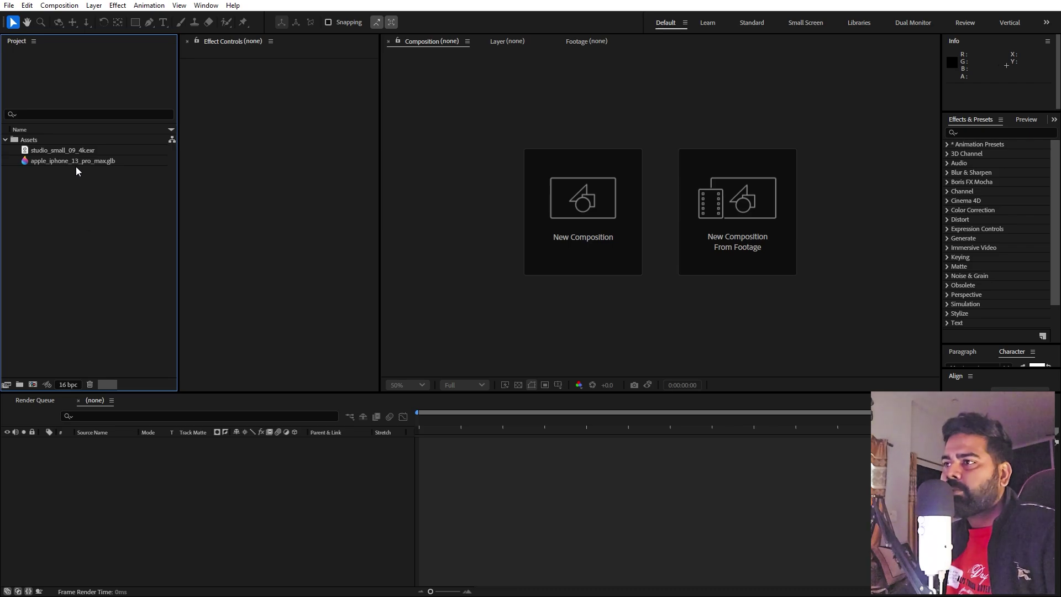
left_click(79, 150)
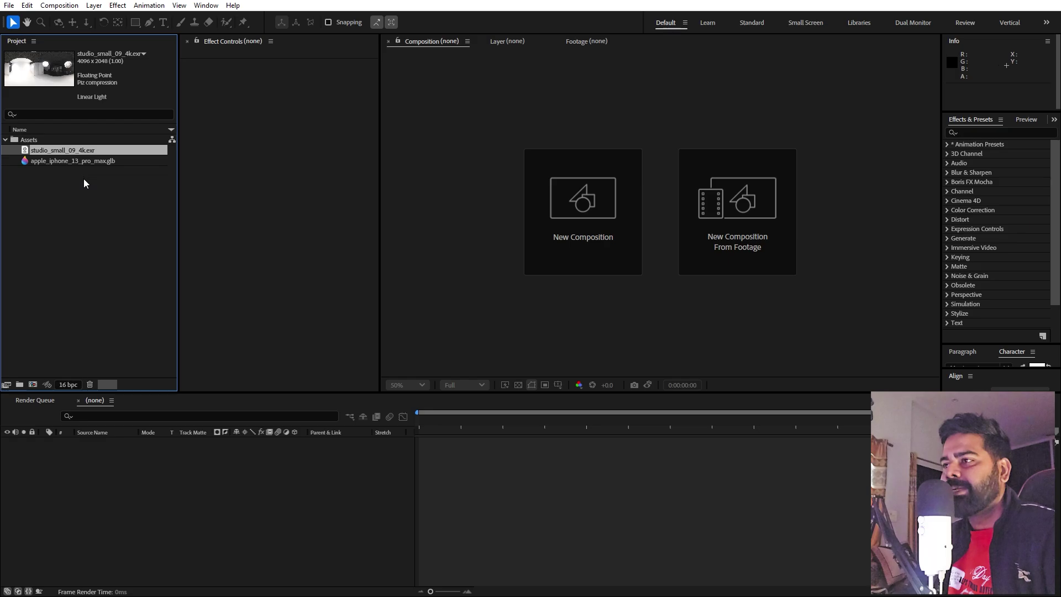
left_click(91, 210)
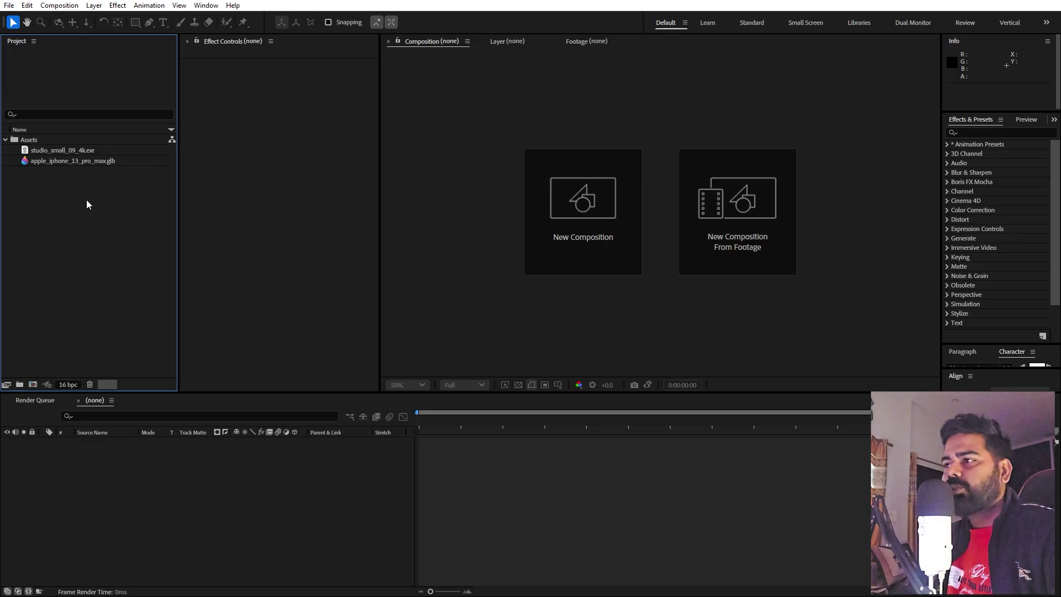
- Switch to the browser and examine the GLB download options for the Apple iPhone 13 Pro Max model on Sketchfab
key("alt+Tab")
key("alt+Tab")
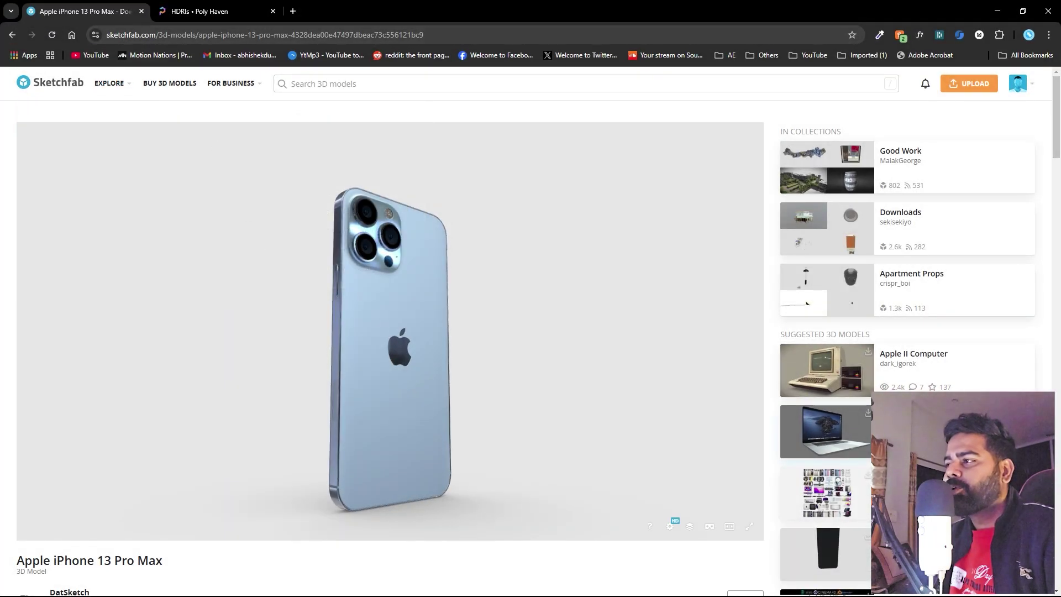
scroll(800, 345, "down", 4)
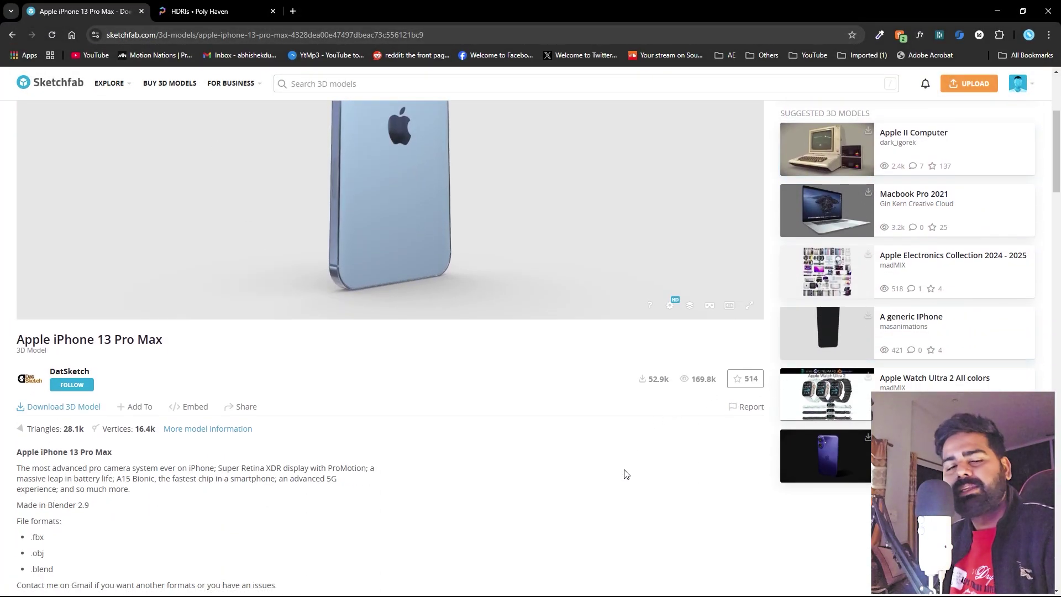
scroll(341, 377, "down", 2)
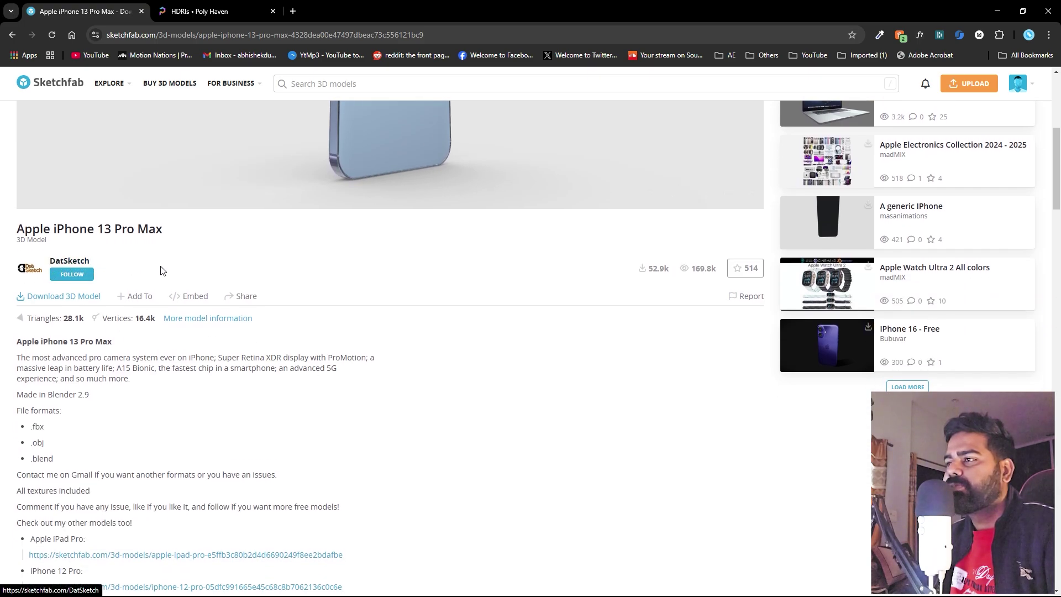
scroll(185, 284, "up", 3)
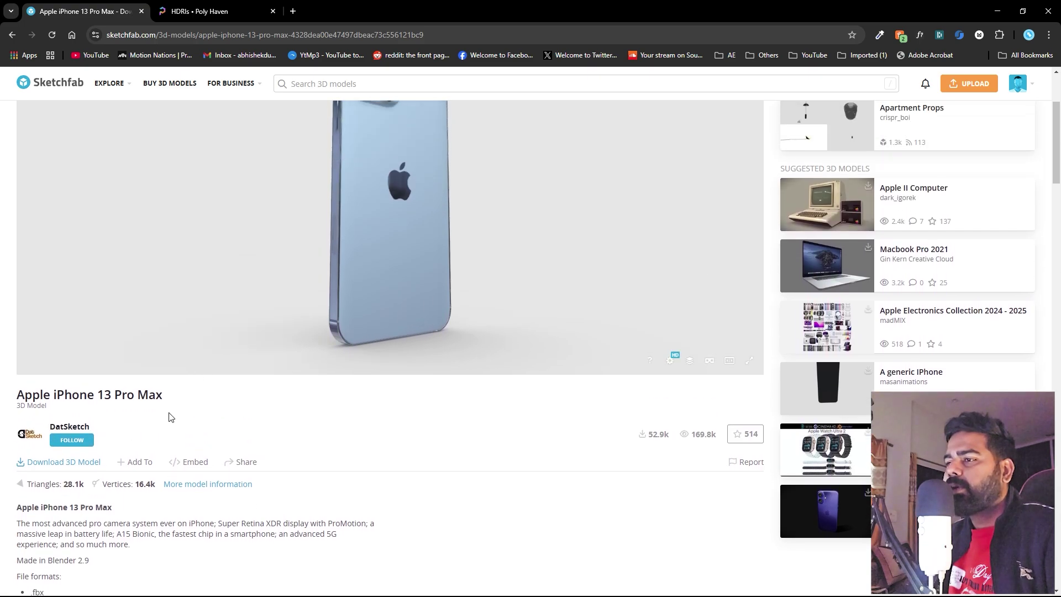
left_click(65, 465)
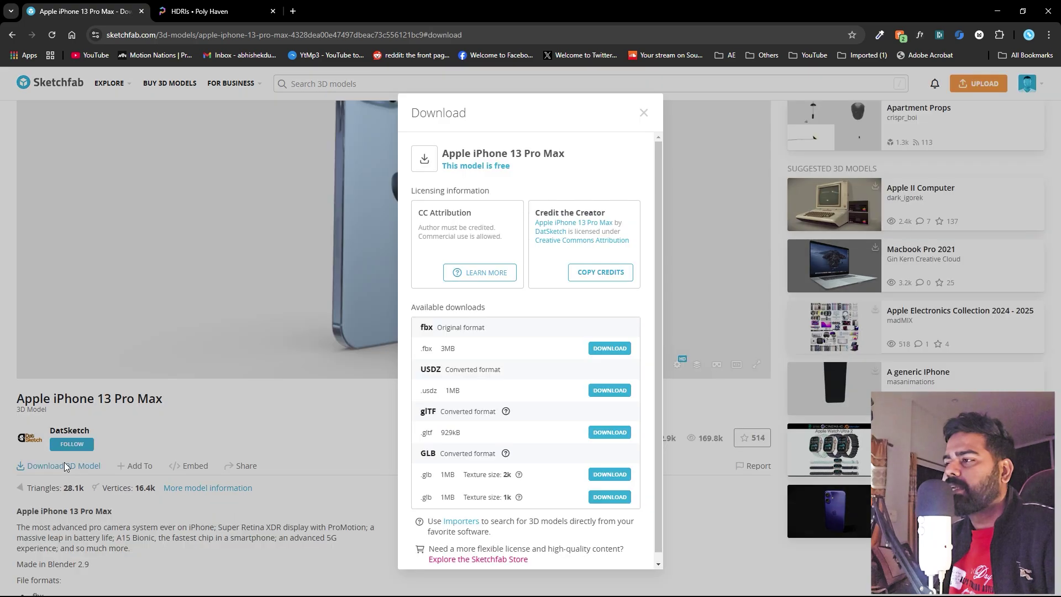
scroll(516, 372, "down", 1)
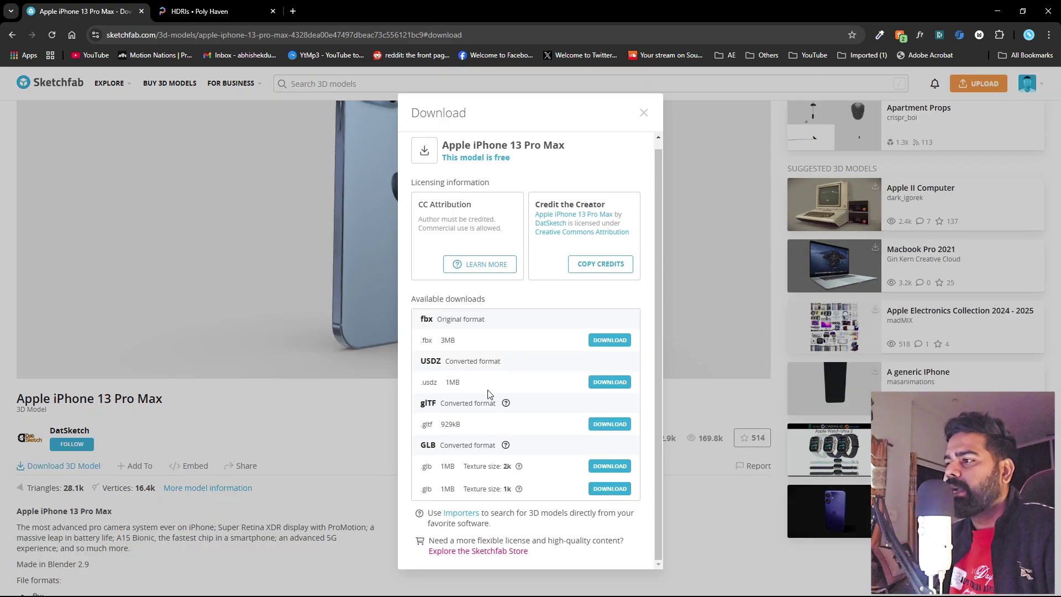
left_click(610, 465)
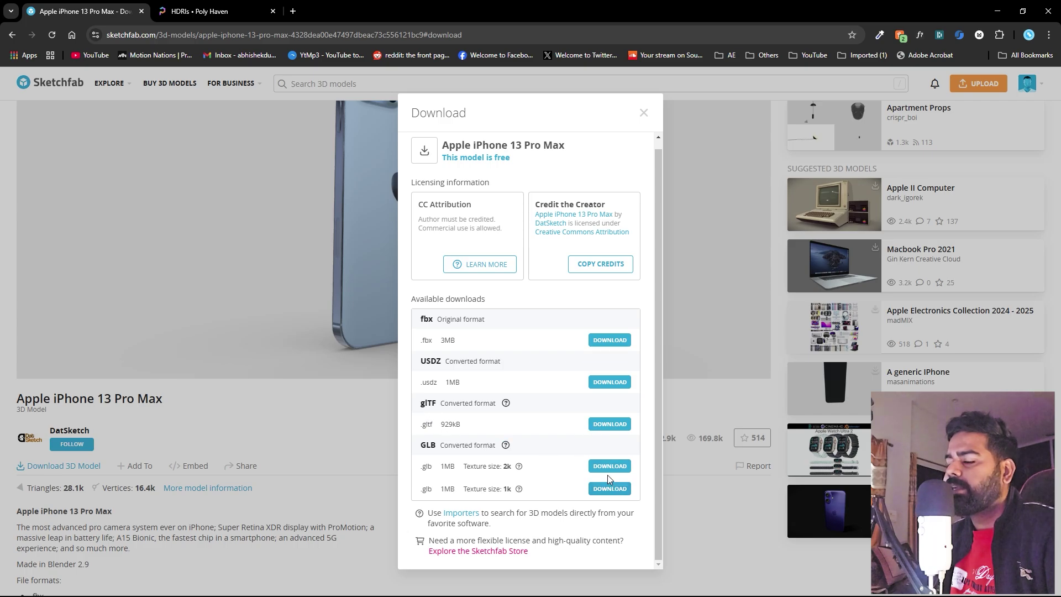
left_click(292, 462)
scroll(302, 447, "up", 3)
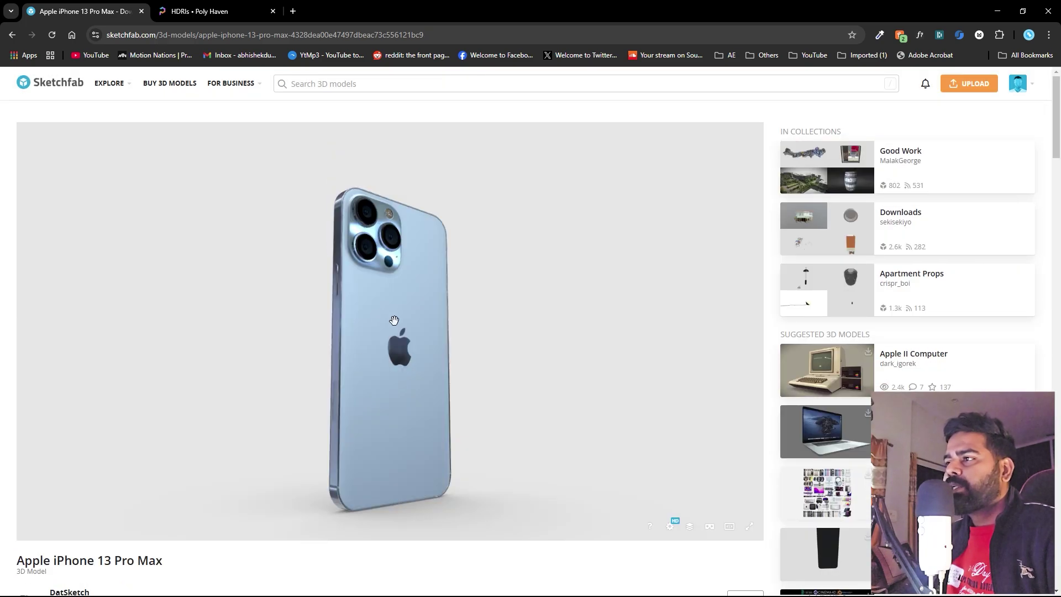
- Browse the Studio category of Poly Haven's HDRIs and open the Studio Small 07 page
left_click(205, 12)
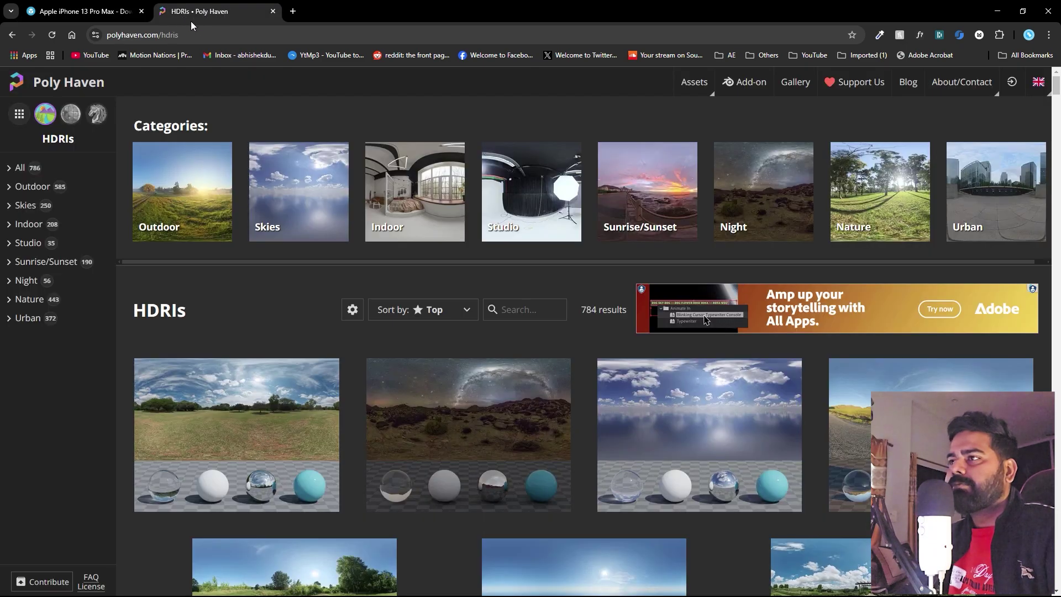
left_click(513, 199)
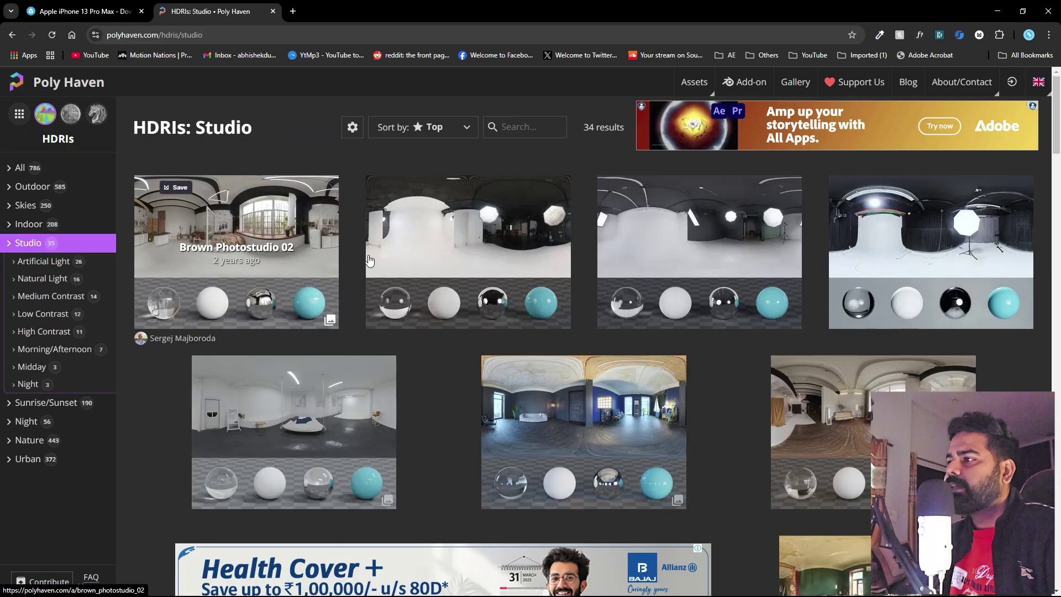
scroll(914, 281, "down", 2)
scroll(513, 343, "down", 5)
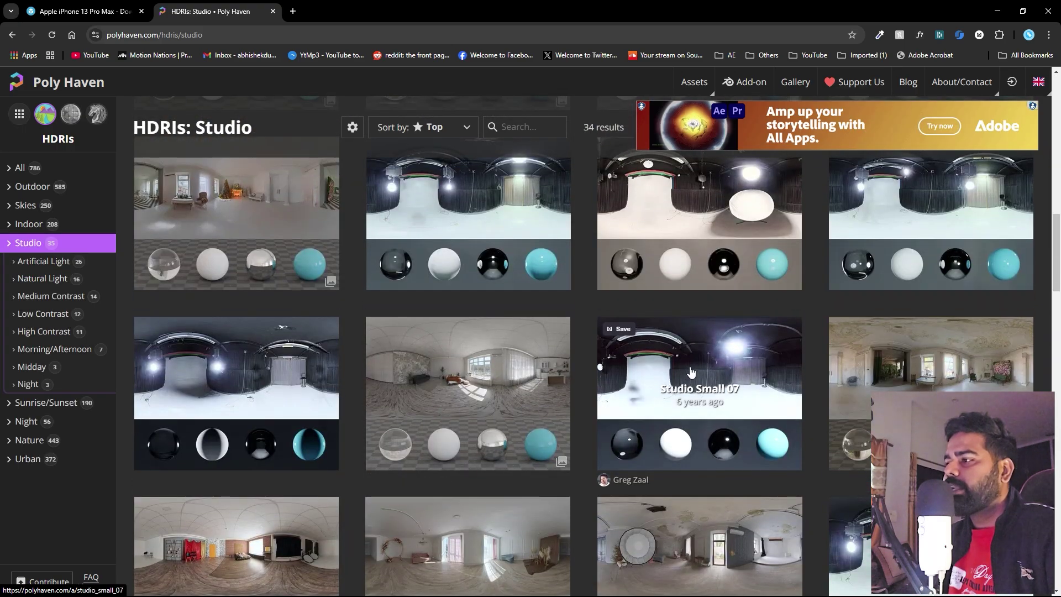
left_click(691, 370)
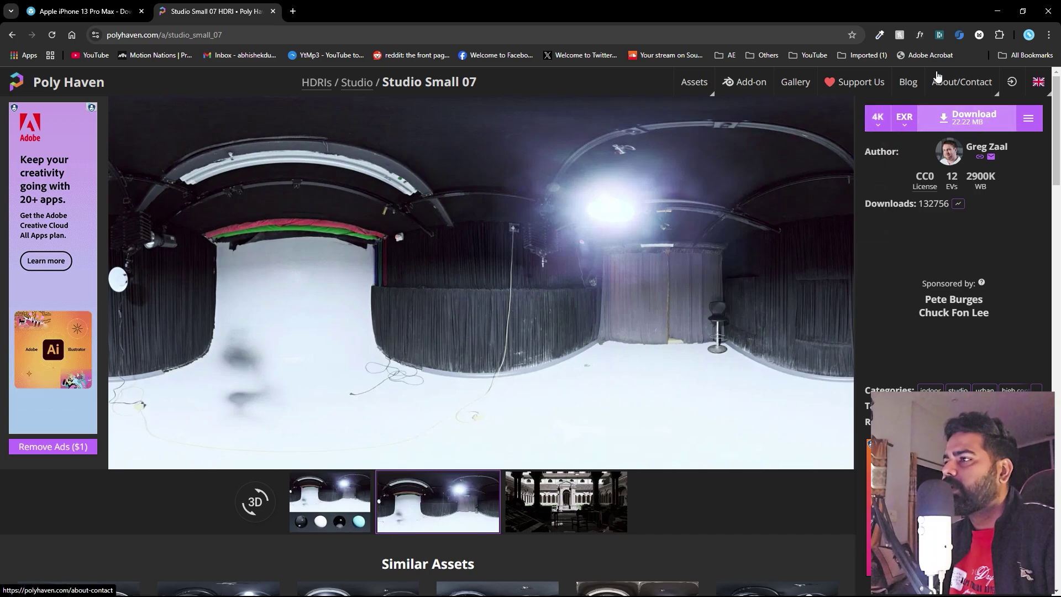
- Switch back to After Effects and start a new composition named Scene 1
key("alt+Tab")
left_click(475, 243)
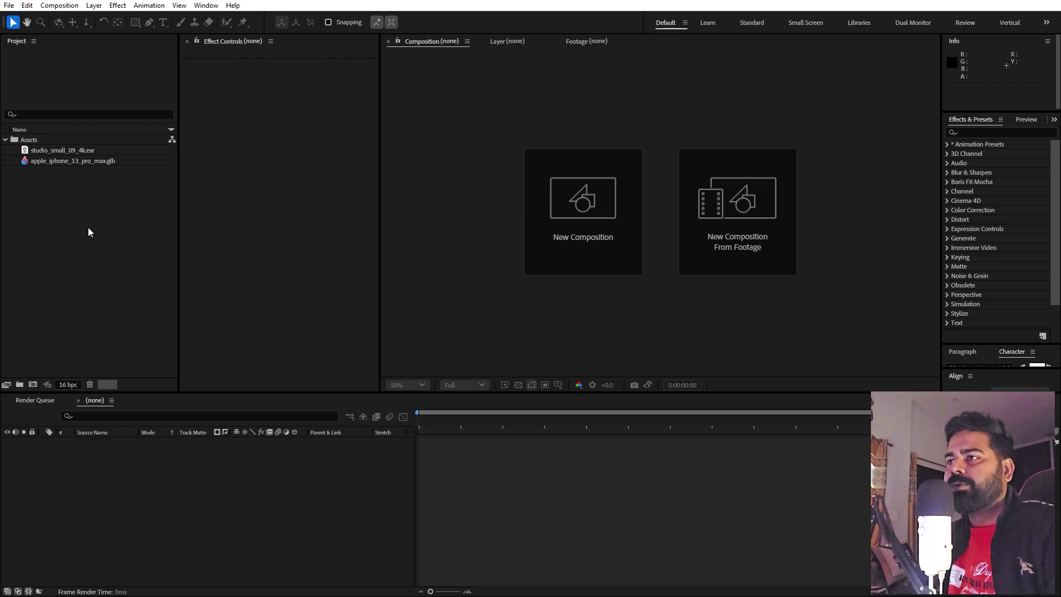
left_click(86, 257)
left_click(145, 557)
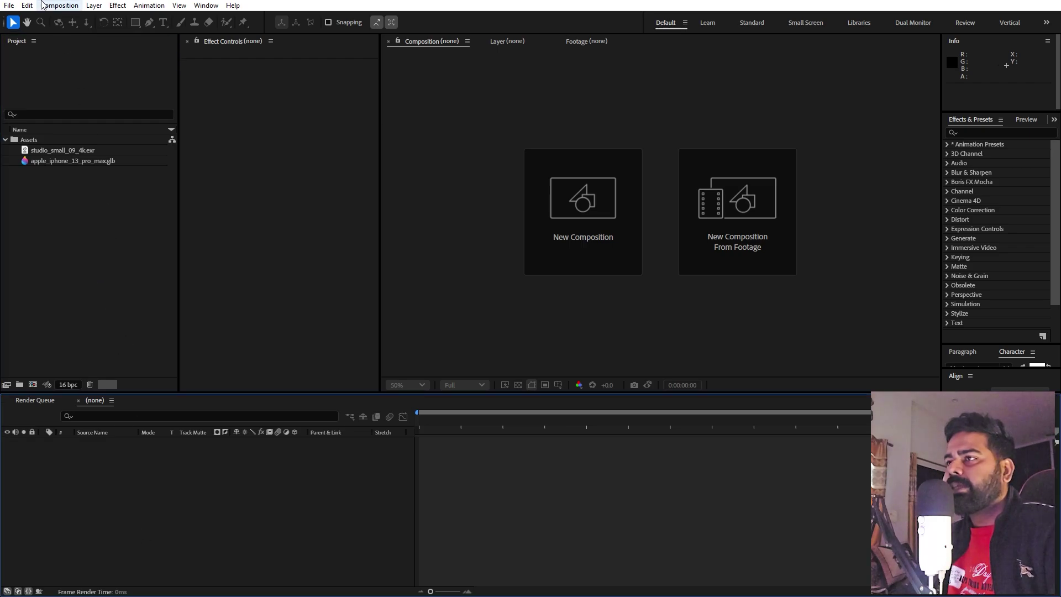
left_click(59, 5)
left_click(67, 20)
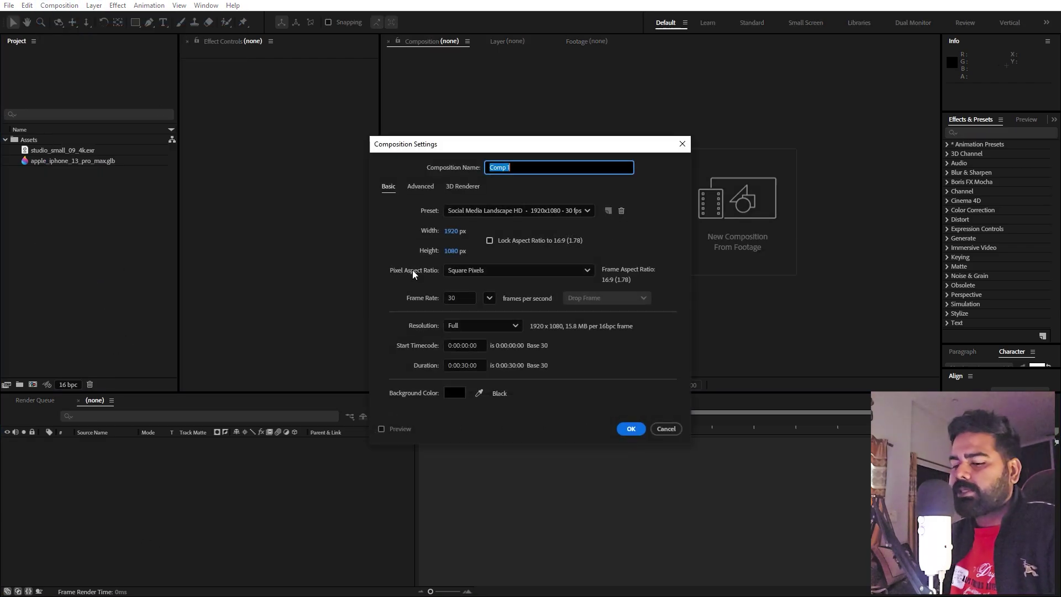
type("Scene 1")
left_click(435, 229)
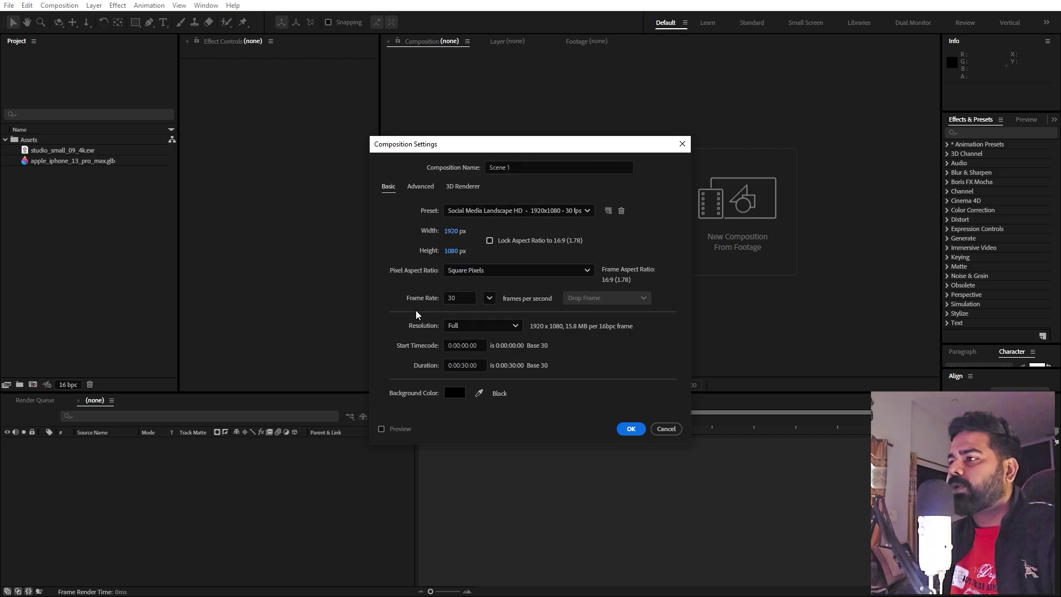
- Choose Advanced 3D as the composition's 3D renderer and create the composition
left_click(447, 187)
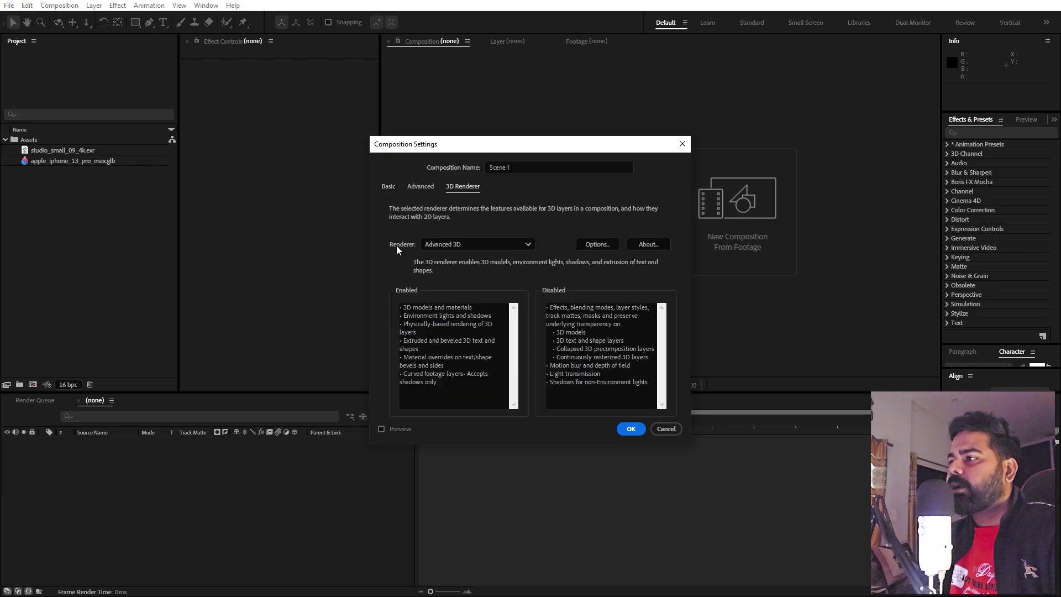
left_click(458, 246)
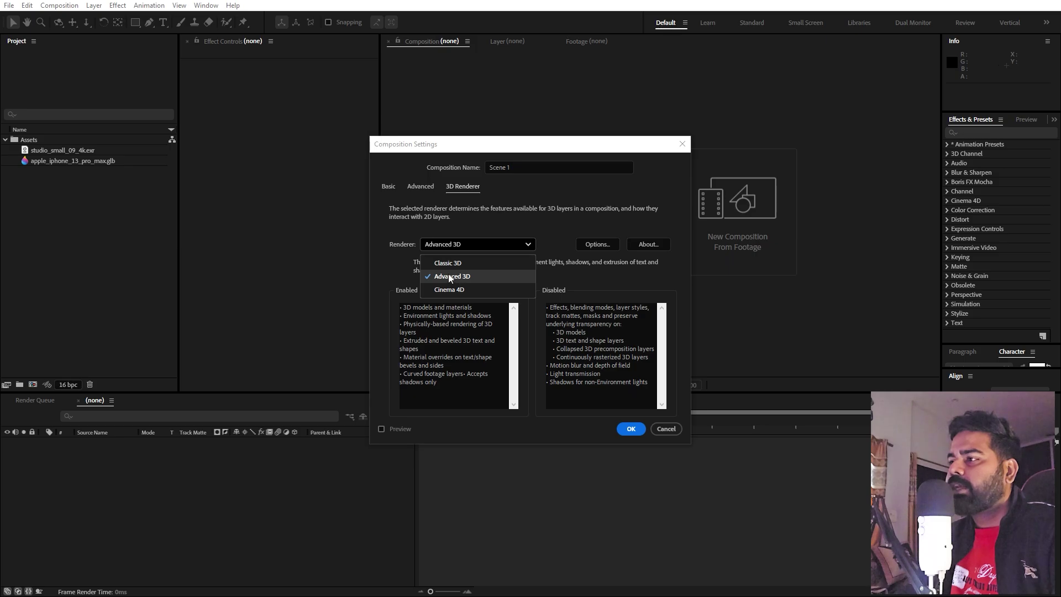
left_click(448, 276)
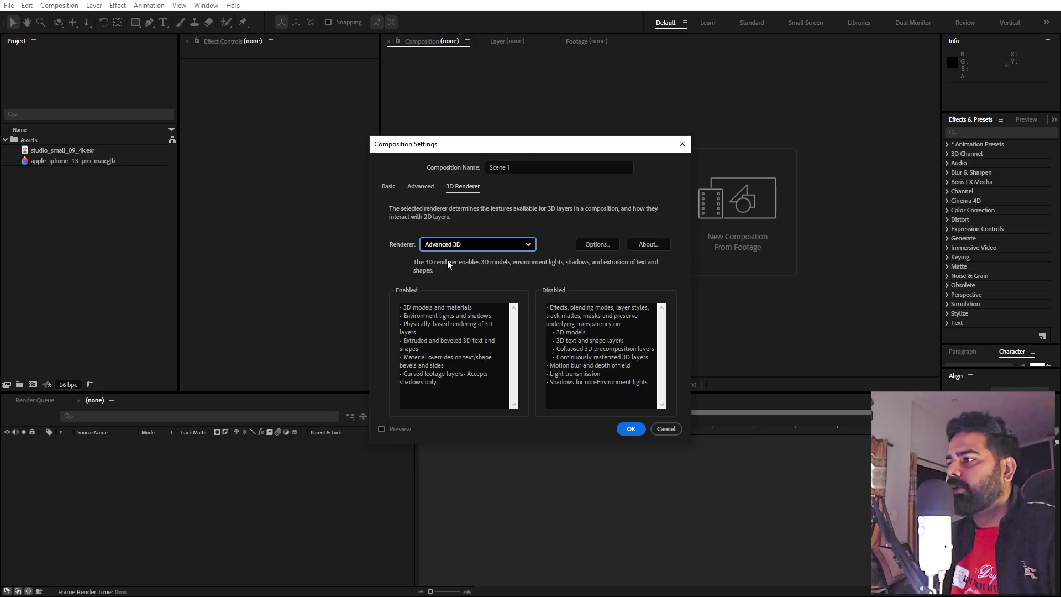
left_click(630, 430)
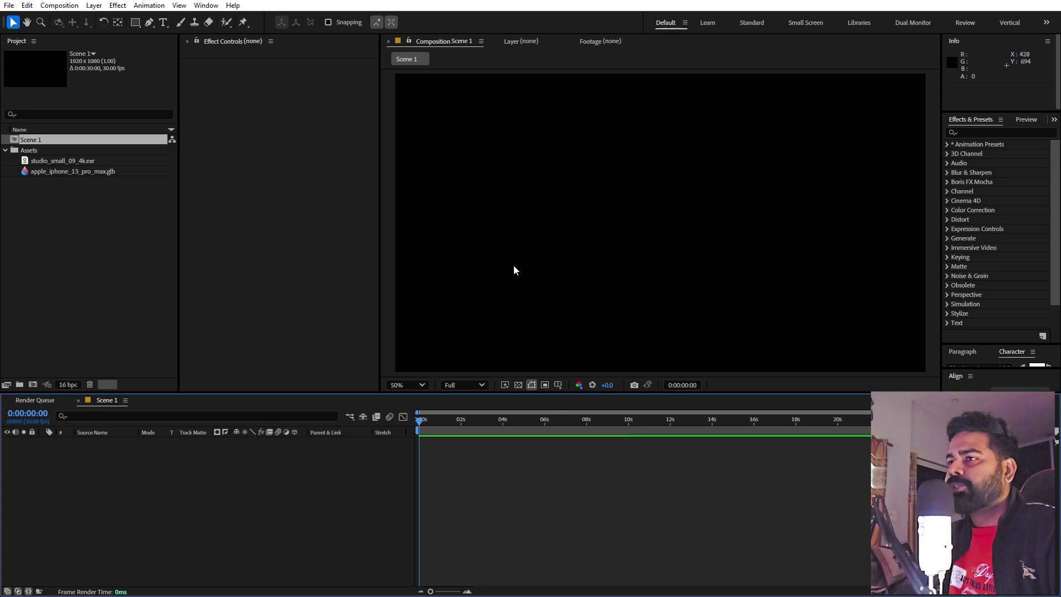
- Add apple_iphone_13_pro_max.glb to the Scene 1 timeline and reveal the layer's rotation properties
left_click(60, 243)
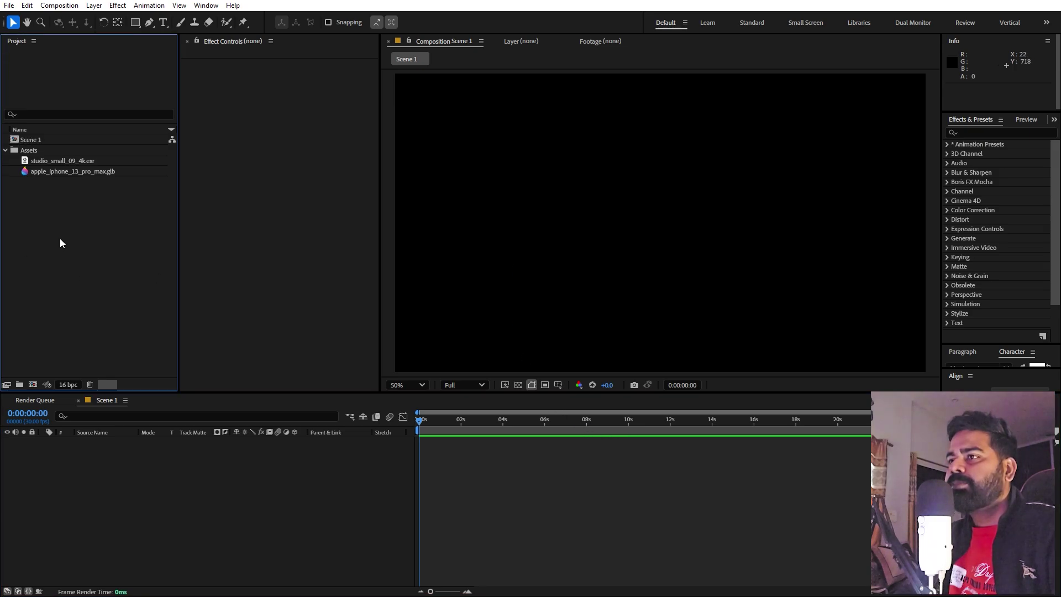
left_click(68, 172)
left_click_drag(67, 172, 135, 483)
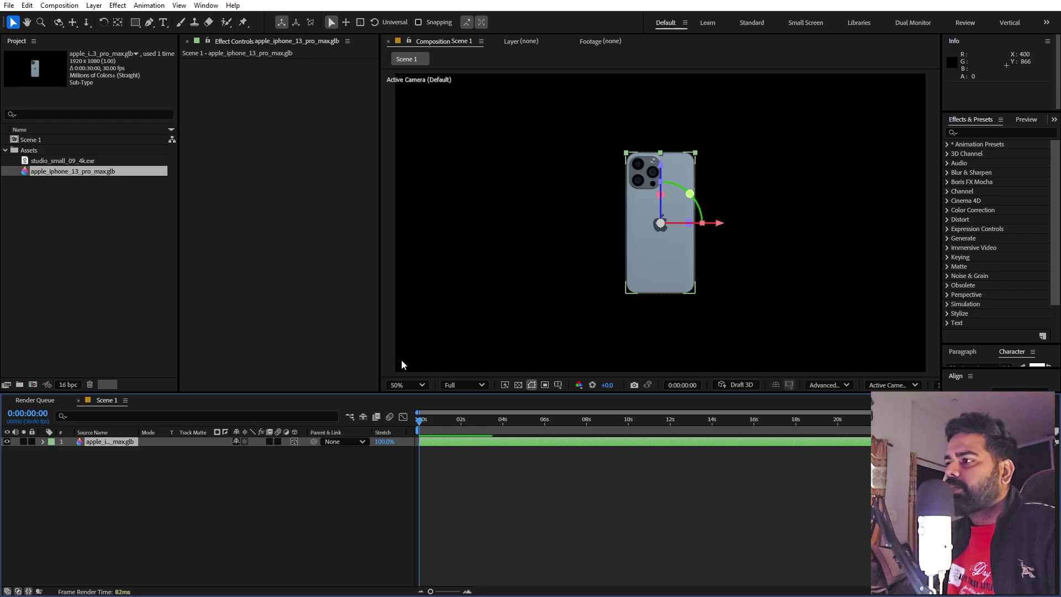
key("r")
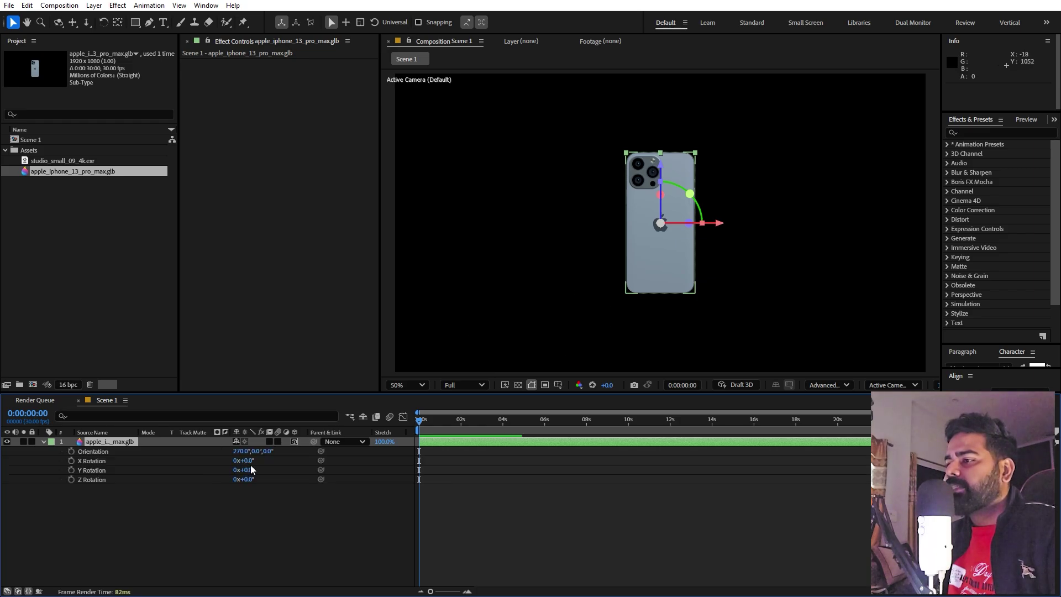
- Try rotating the iPhone layer to X 25°, Y 181° and Z 357°, and undo these rotations
left_click_drag(251, 461, 359, 510)
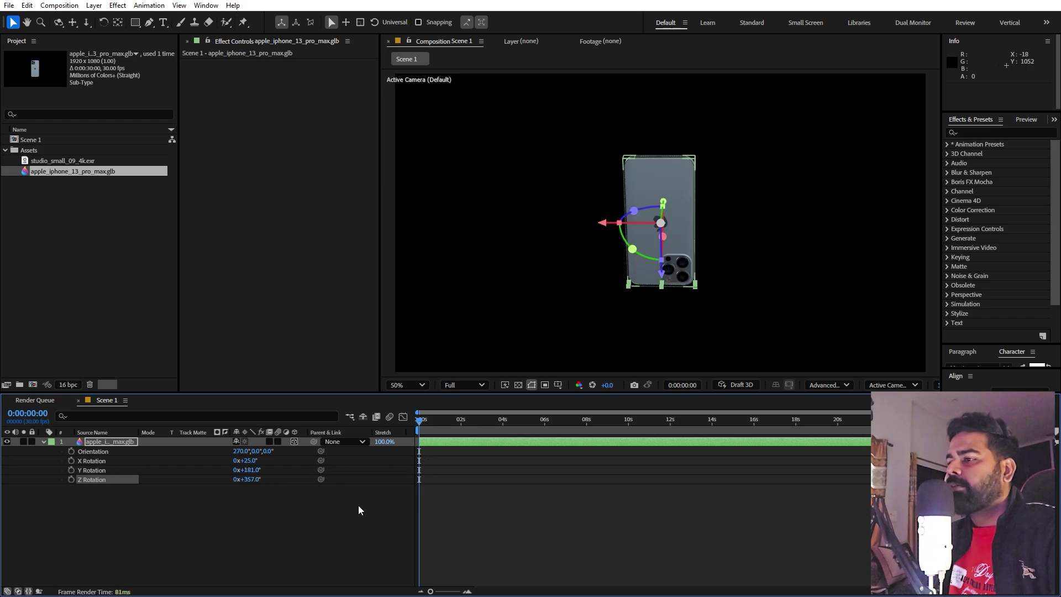
key("ctrl+z")
key("ctrl+z")
key("ctrl+z")
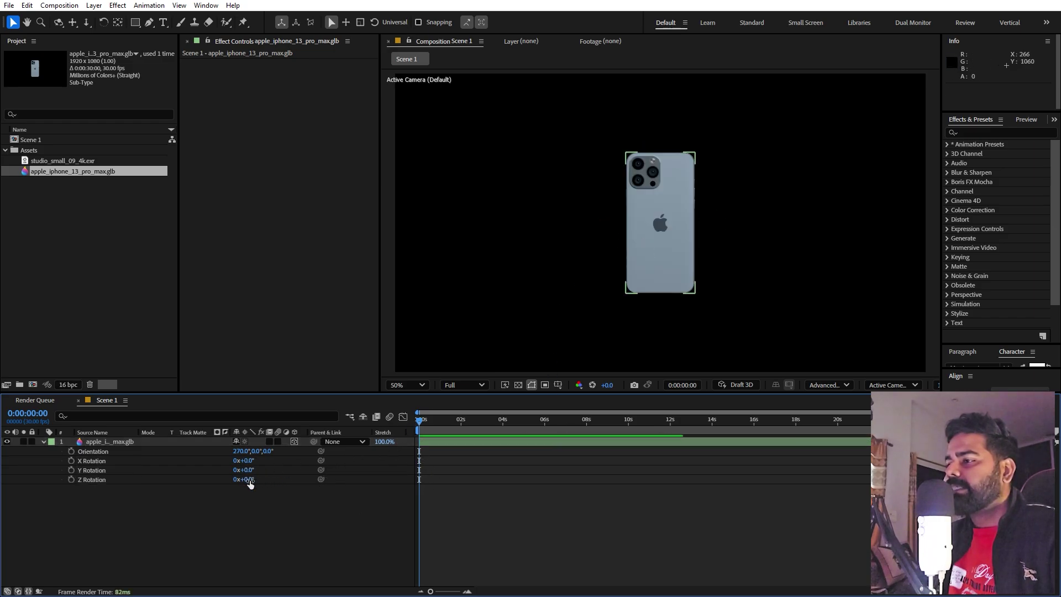
- Set the iPhone layer's Z Rotation to -42° and collapse its properties
left_click_drag(250, 483, 231, 489)
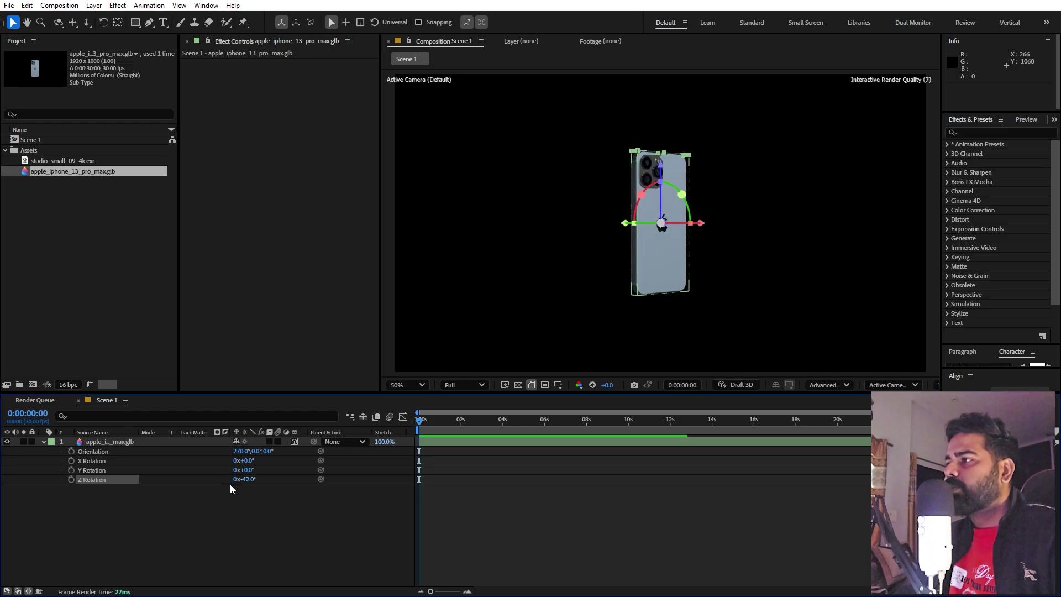
left_click(230, 489)
left_click(130, 336)
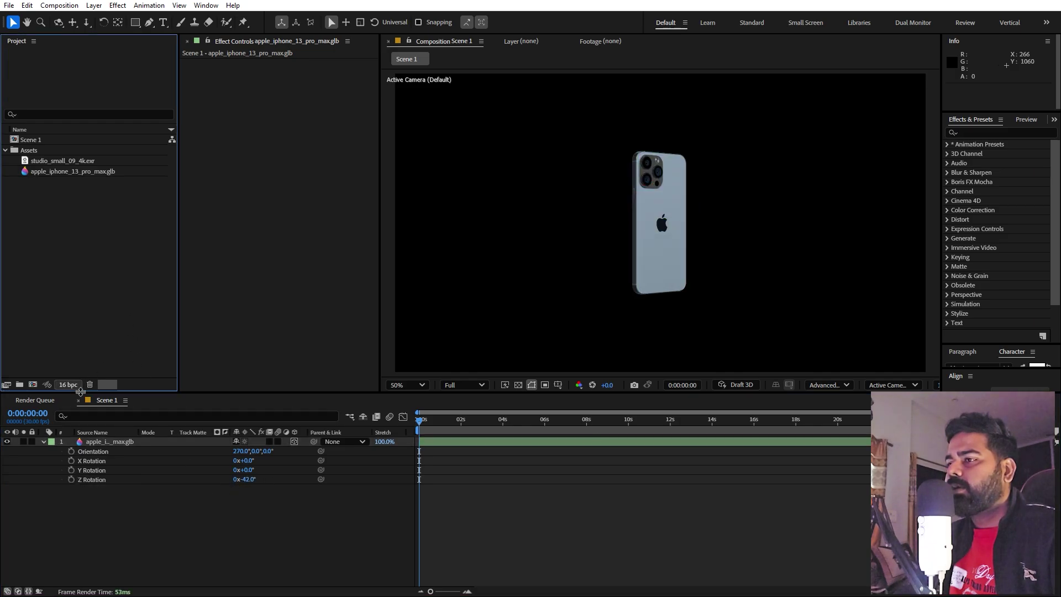
left_click(44, 442)
- Add a new light of type Environment to Scene 1 and collapse its layer properties
right_click(129, 511)
mouse_move(187, 380)
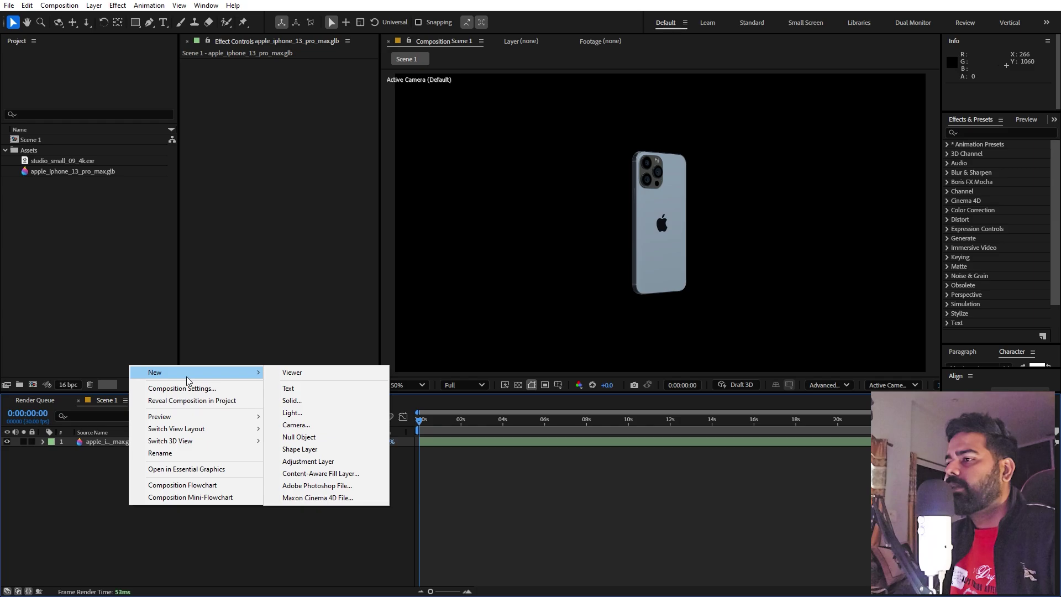
left_click(303, 414)
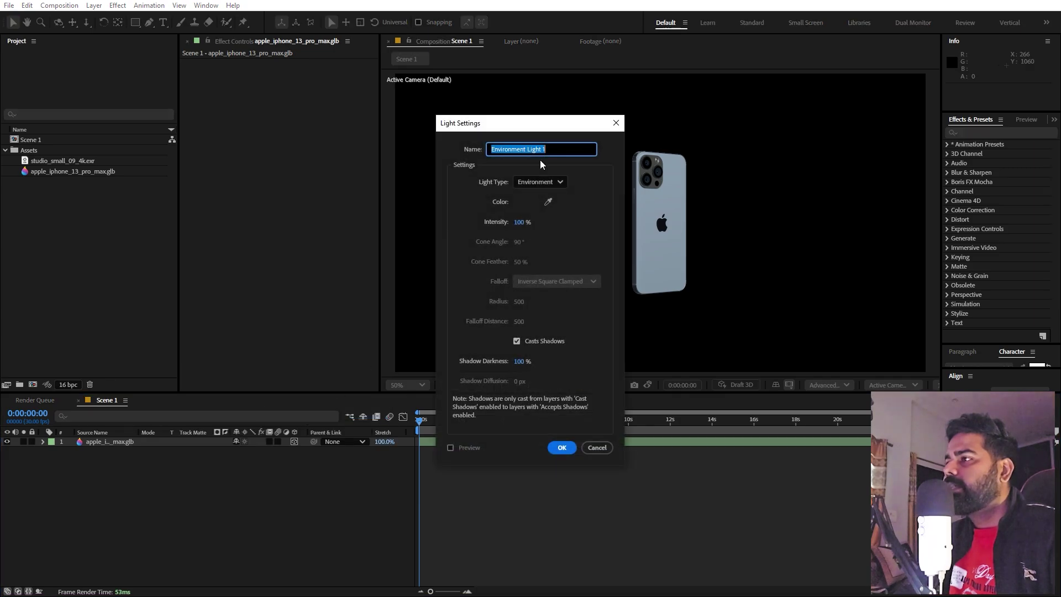
left_click(539, 183)
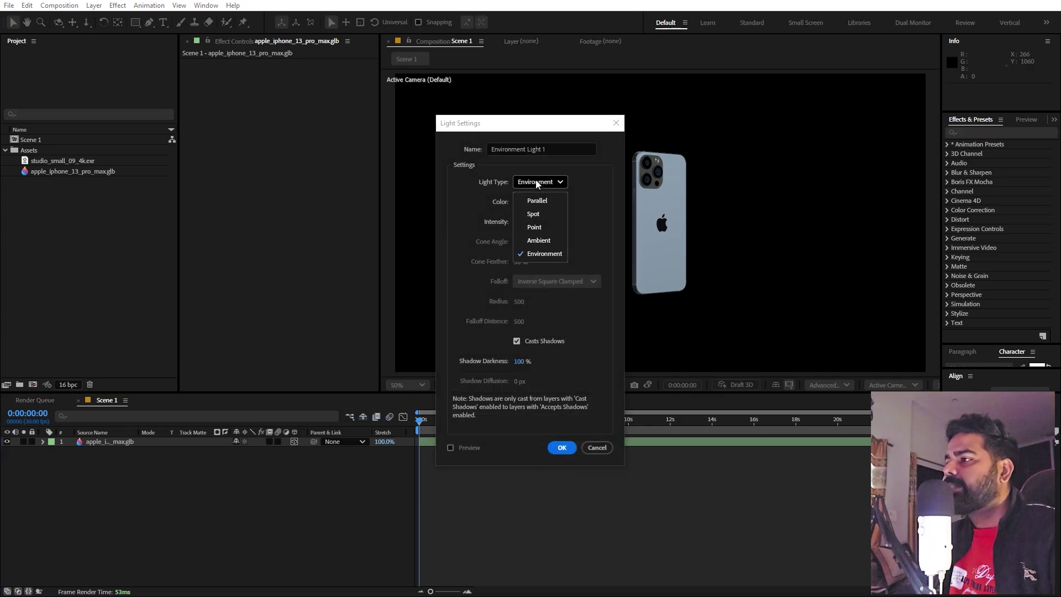
left_click(535, 255)
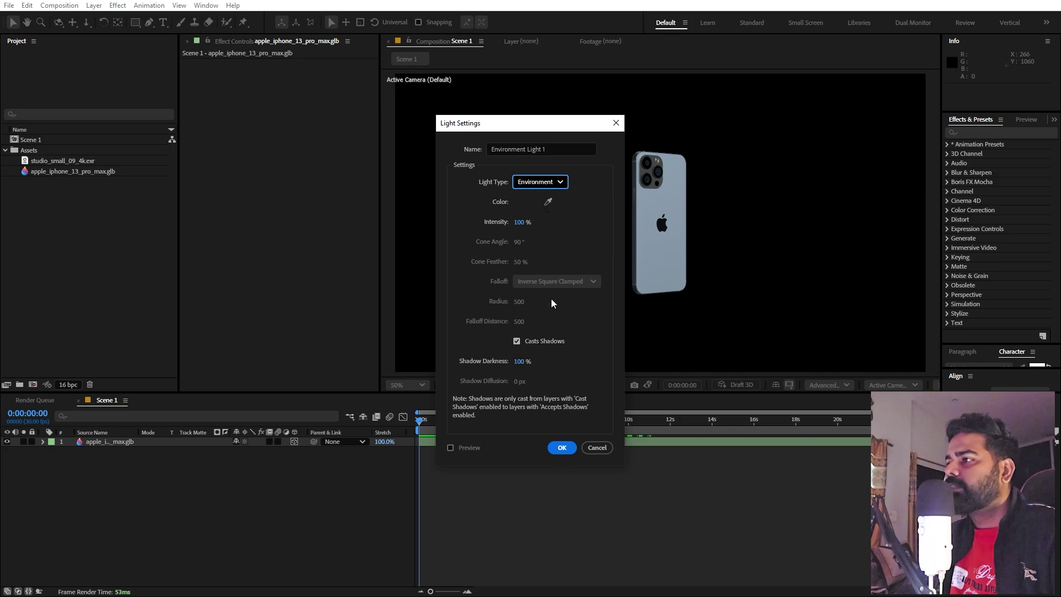
left_click(561, 447)
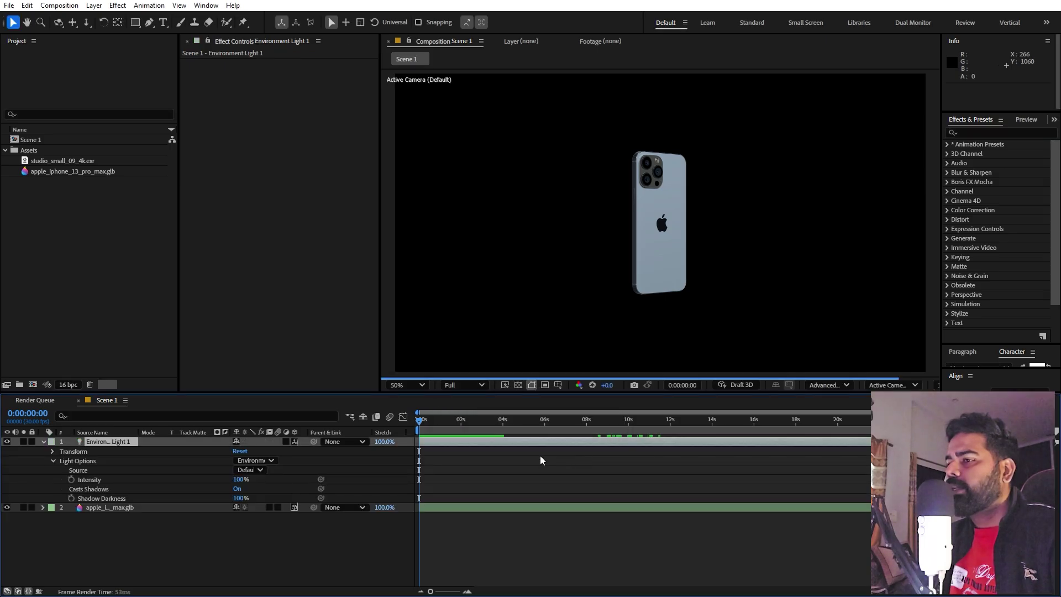
left_click(44, 441)
left_click(78, 308)
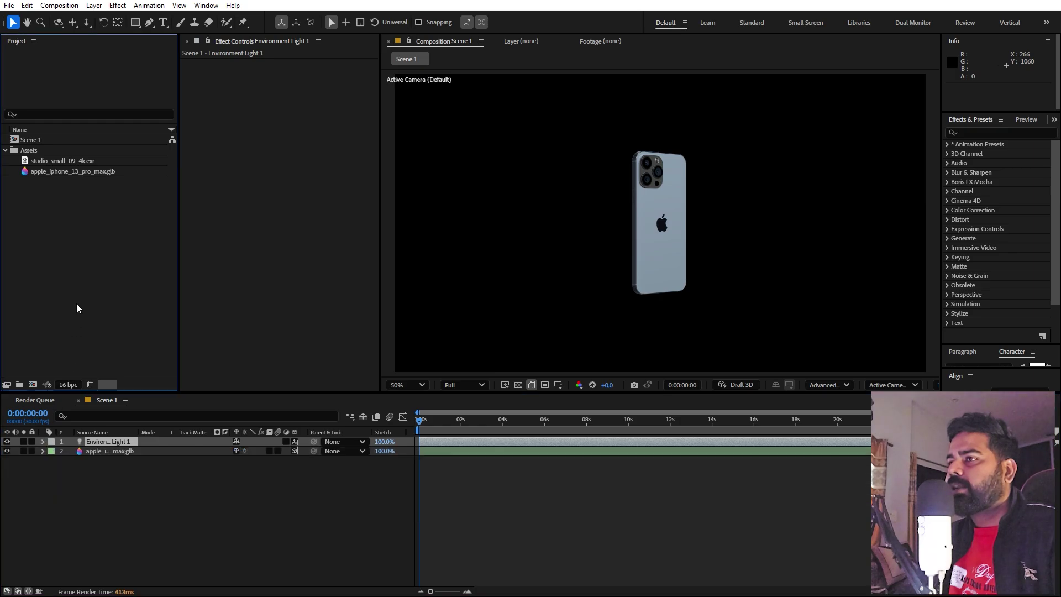
- Add studio_small_09_4k.exr to the Scene 1 timeline beneath the iPhone layer and hide the new layer
left_click(61, 162)
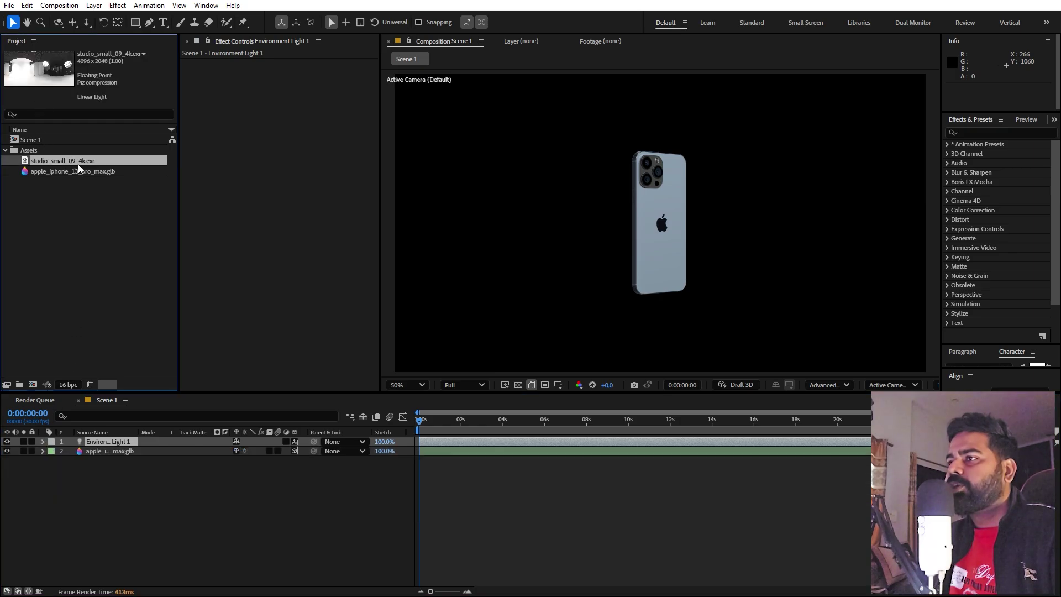
left_click_drag(75, 169, 171, 485)
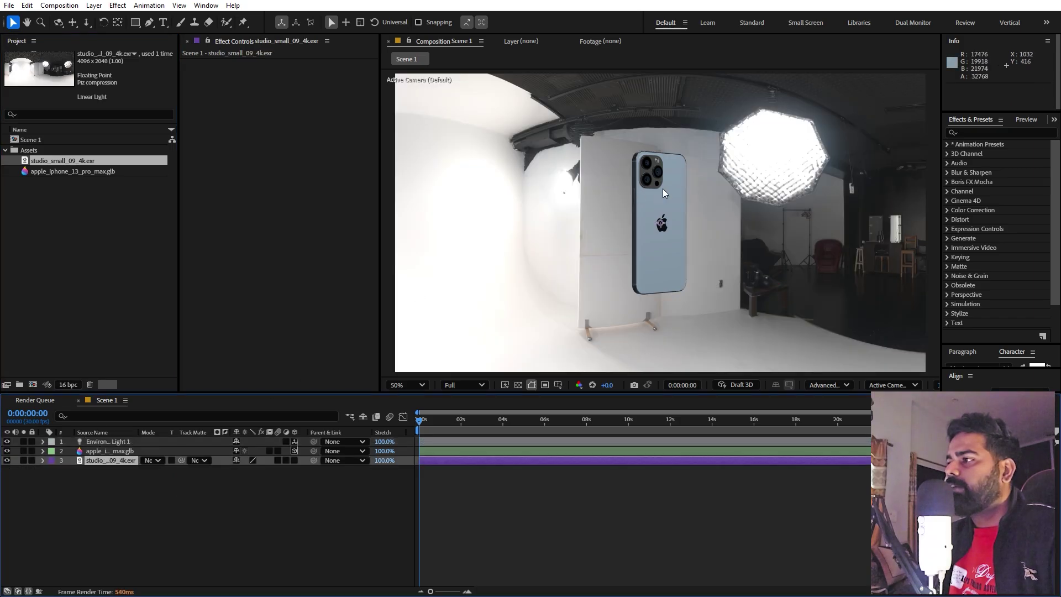
left_click(7, 460)
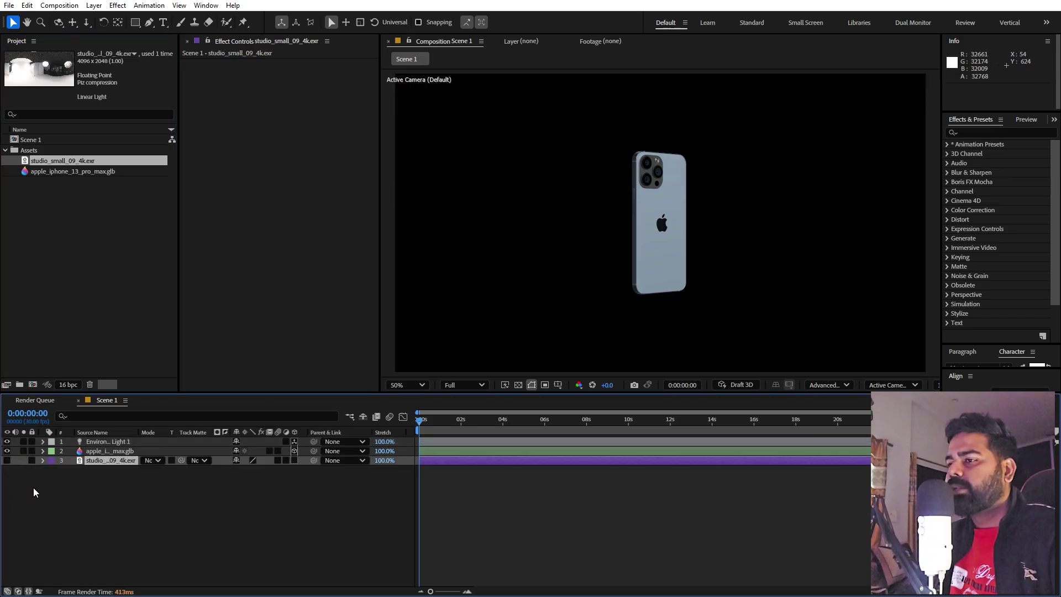
- Set the Environment Light's Source to studio_small_09_4k.exr in its light options
left_click(31, 442)
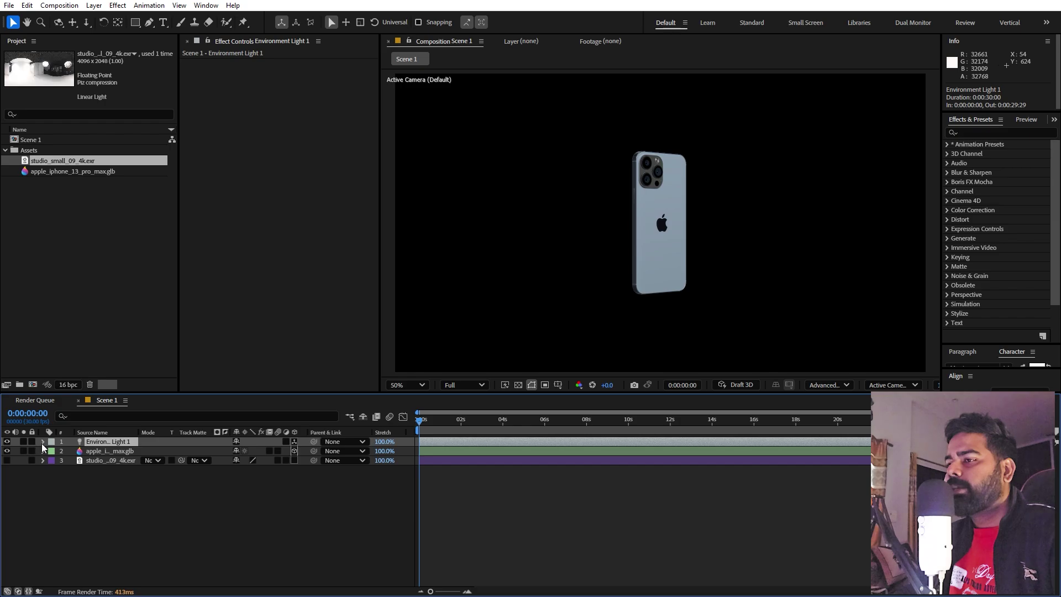
left_click(42, 442)
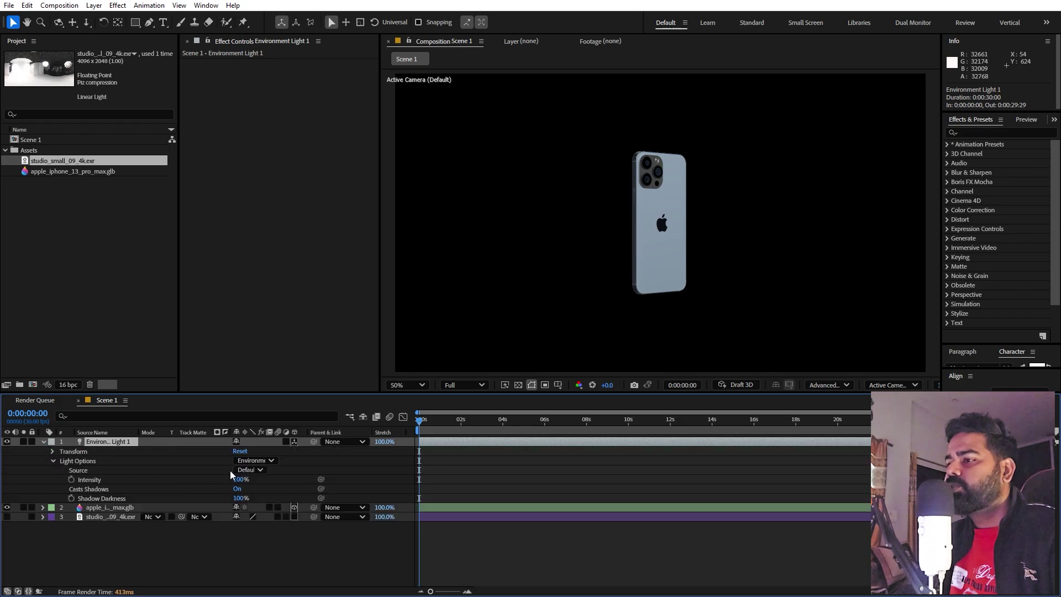
left_click(250, 470)
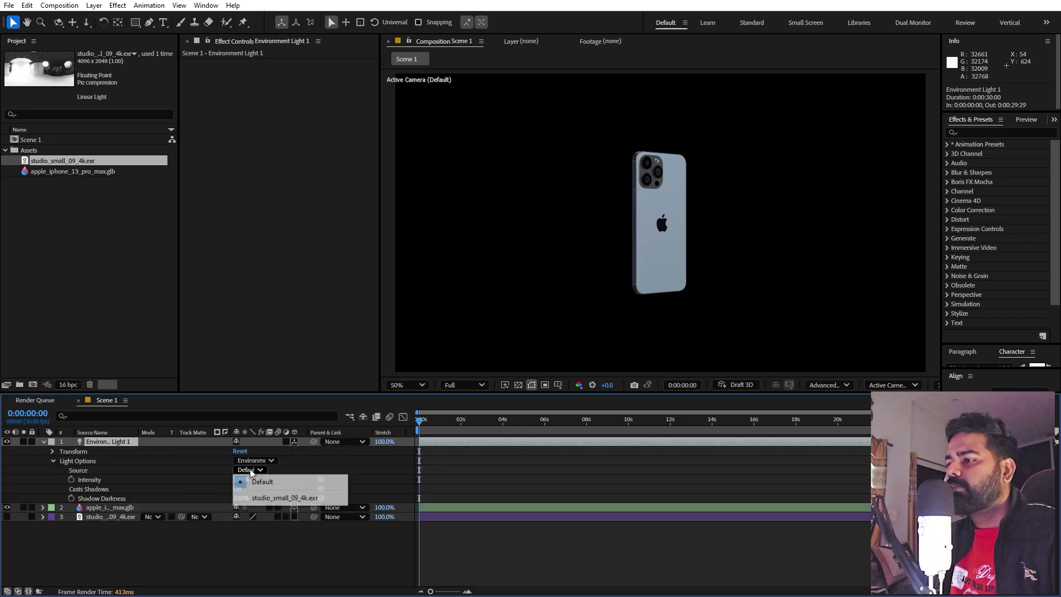
left_click(266, 498)
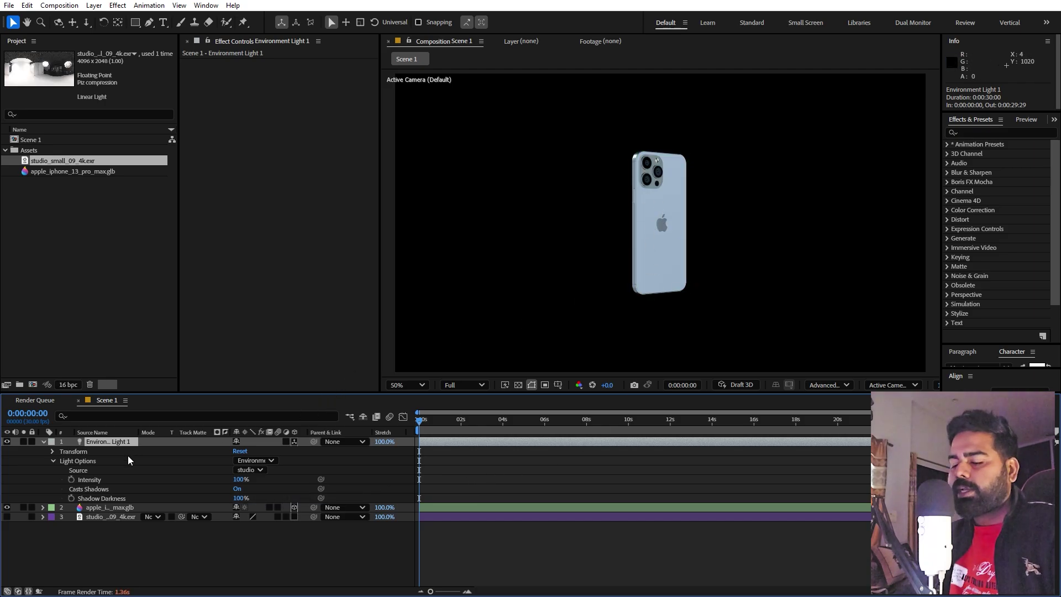
- Try rotating the Environment Light to X 1x+100° and Y 1x+65° with the iPhone scaled to 194%, and undo these changes
key("r")
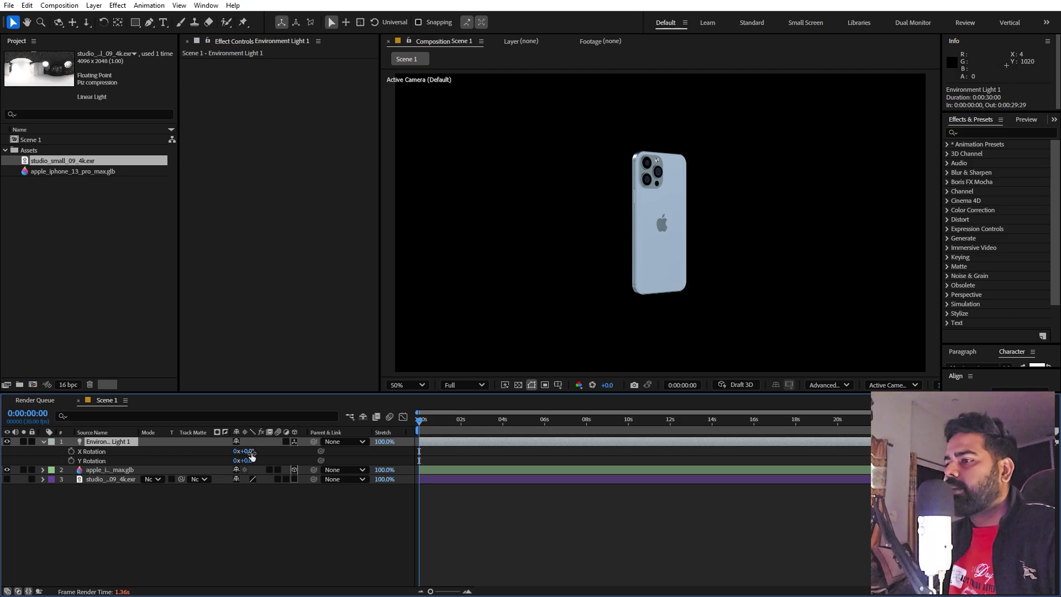
left_click_drag(251, 456, 488, 420)
left_click(662, 294)
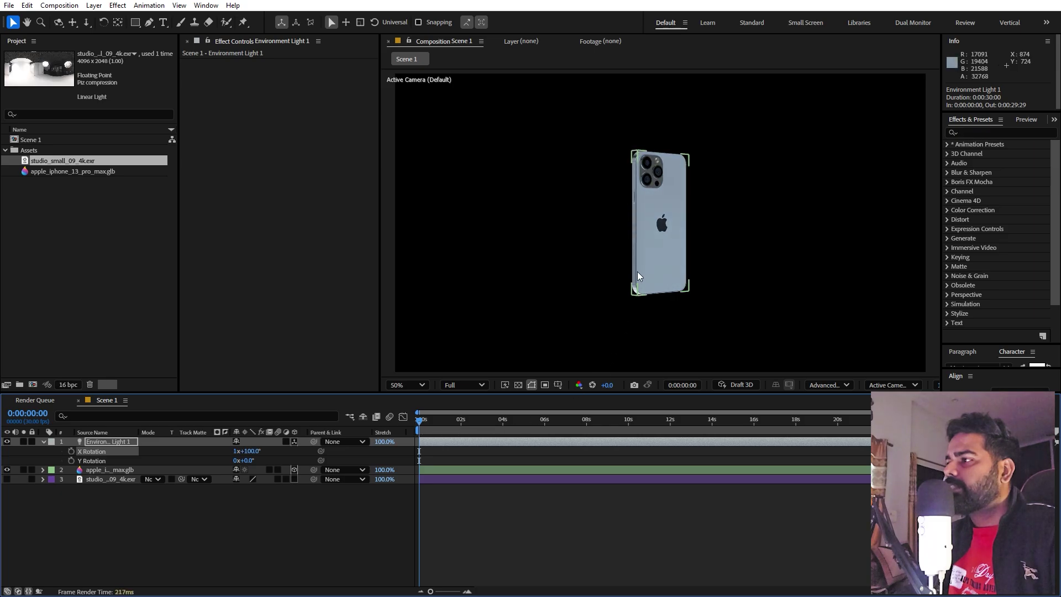
left_click_drag(634, 297, 608, 288)
left_click_drag(251, 462, 435, 448)
key("ctrl+z")
key("ctrl+z")
key("ctrl+z")
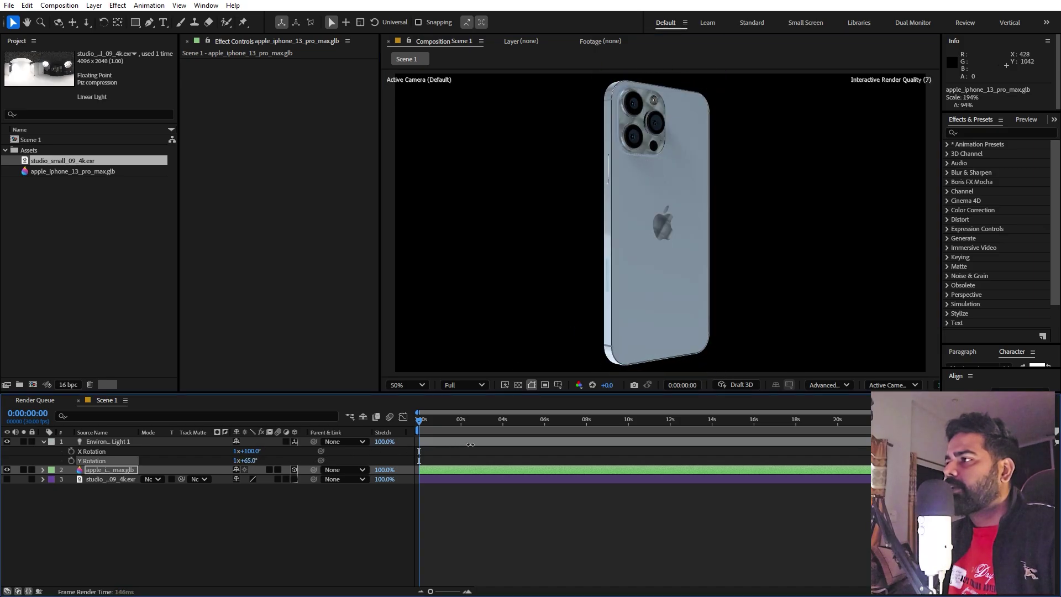
key("ctrl+z")
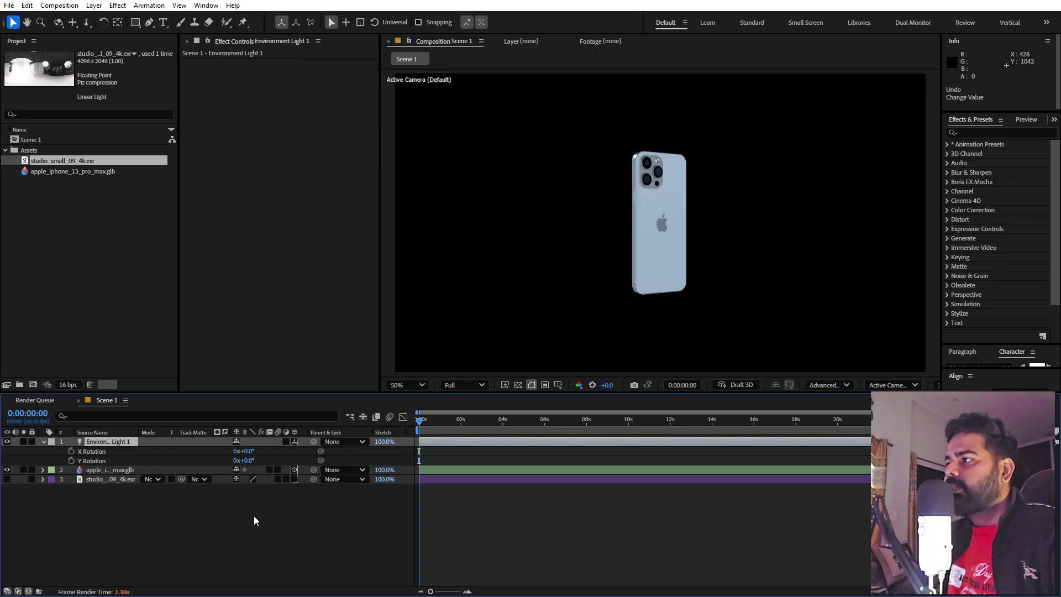
- Collapse the Environment Light's properties and set the iPhone layer's Y Rotation to 85°
left_click(42, 441)
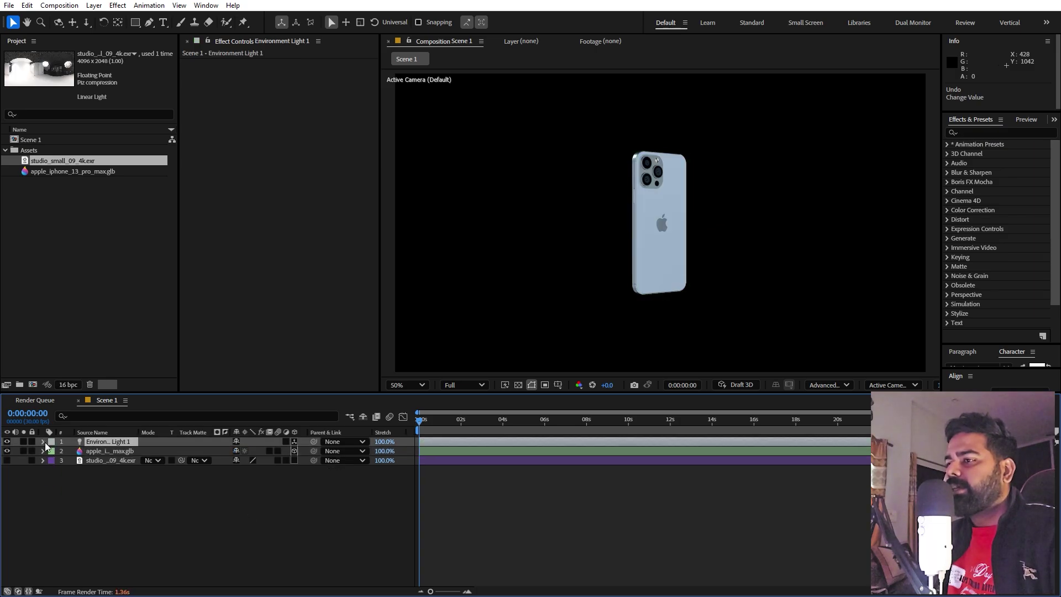
left_click(108, 452)
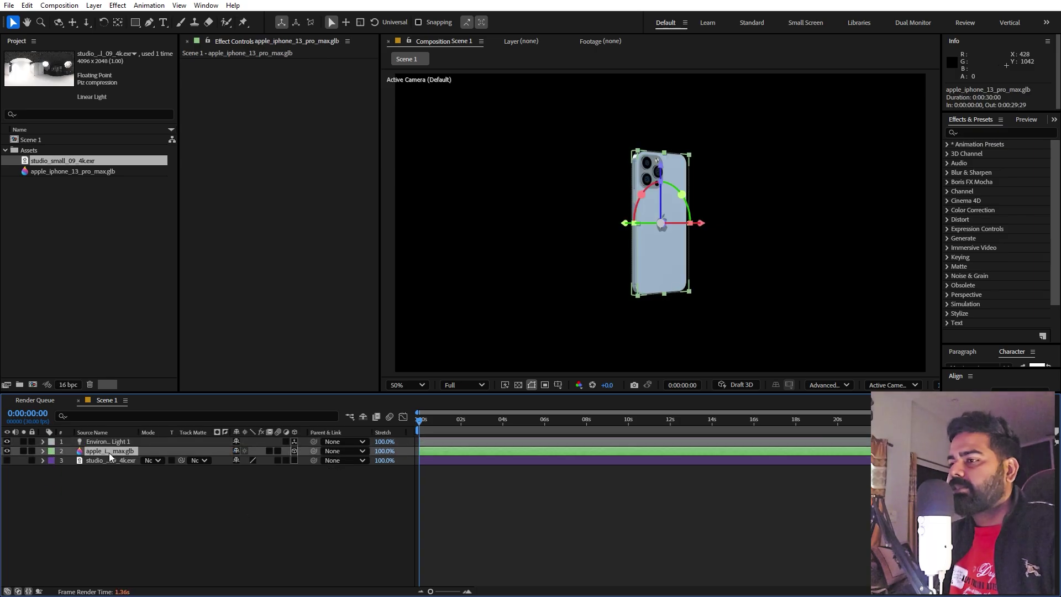
key("r")
mouse_move(250, 480)
left_mouse_down()
mouse_move(298, 477)
mouse_move(264, 464)
mouse_move(299, 469)
mouse_move(259, 480)
left_mouse_up()
key("s")
key("r")
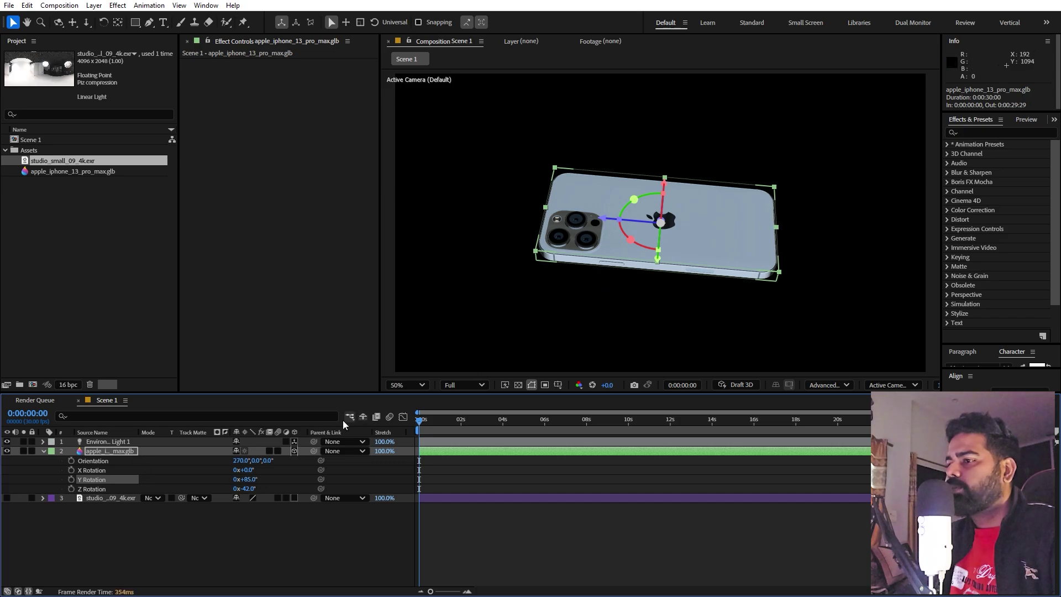
- Scale the iPhone layer to about 316% and pose it at position 1794.8, 552.8 with Y Rotation 80.3° and Z Rotation -41.8°
left_click_drag(779, 190, 787, 185)
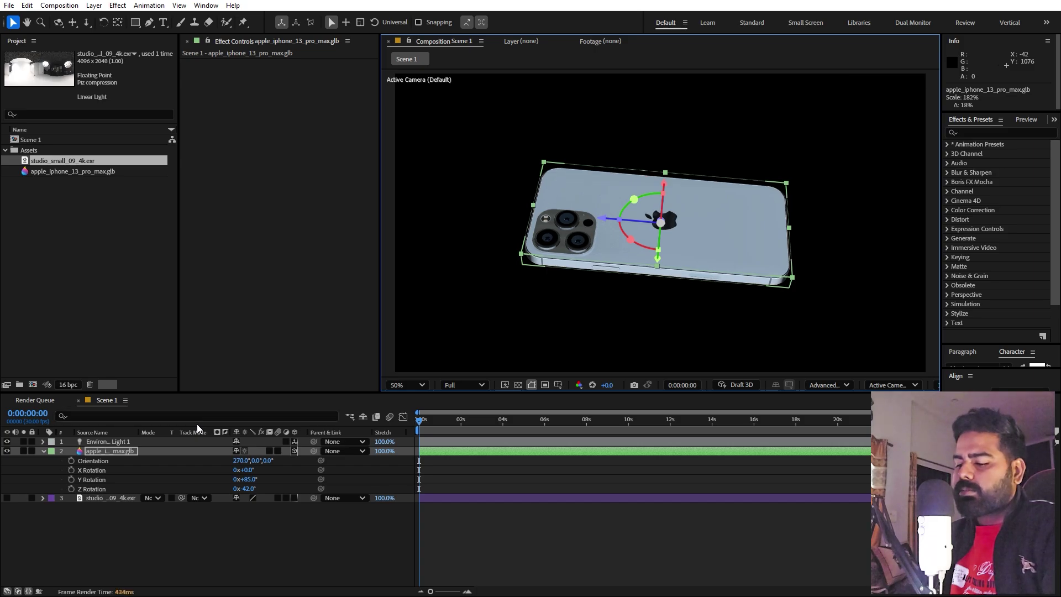
key("p")
left_click_drag(248, 462, 389, 470)
key("s")
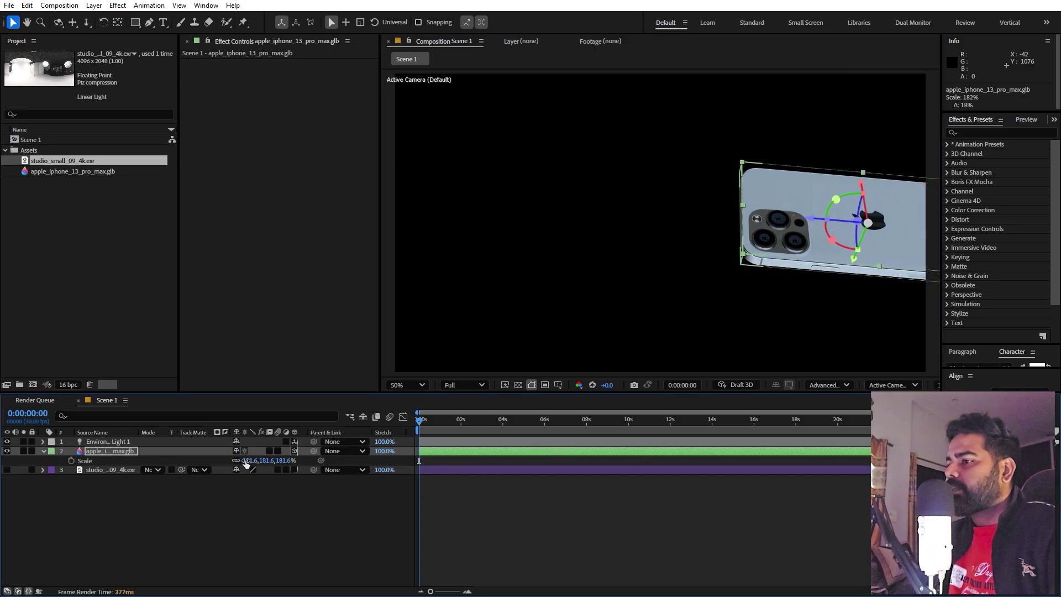
left_click_drag(246, 461, 327, 465)
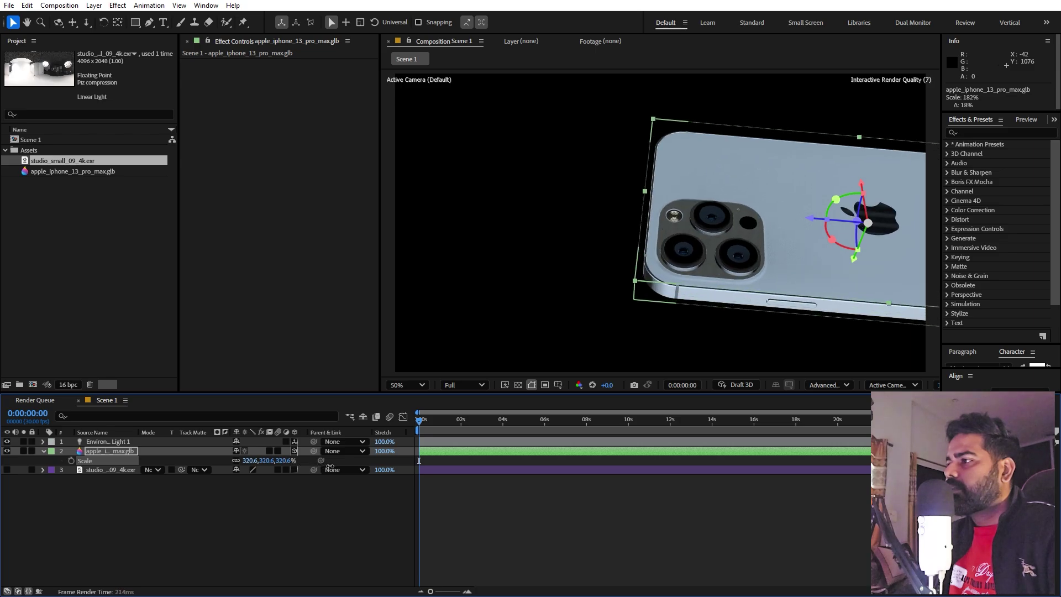
key("r")
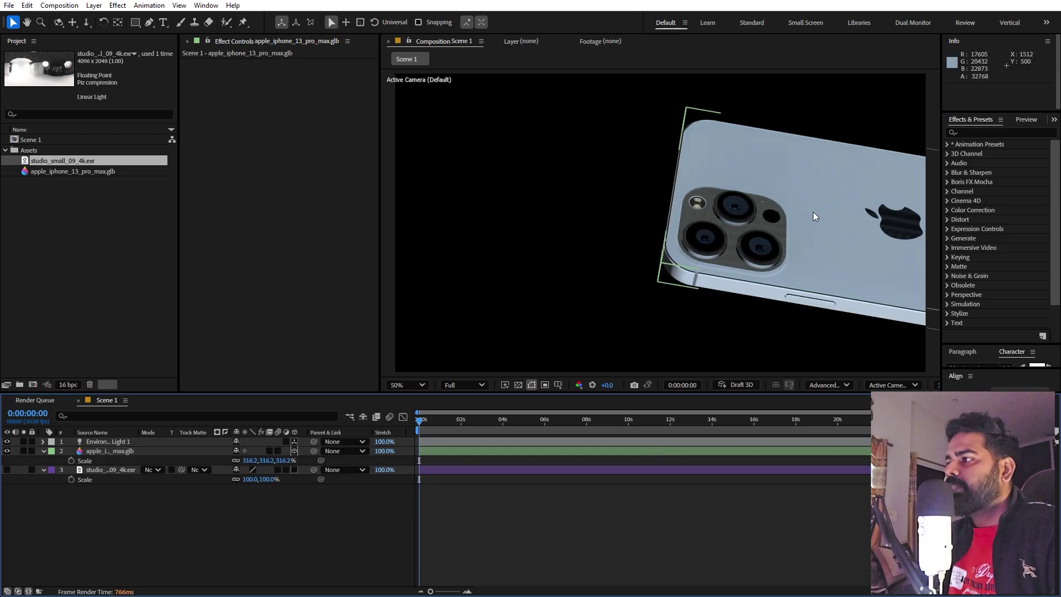
- Add keyframes for the iPhone layer's X, Y and Z Rotation and Position at 0:00:00:00, and show them together
left_click(108, 452)
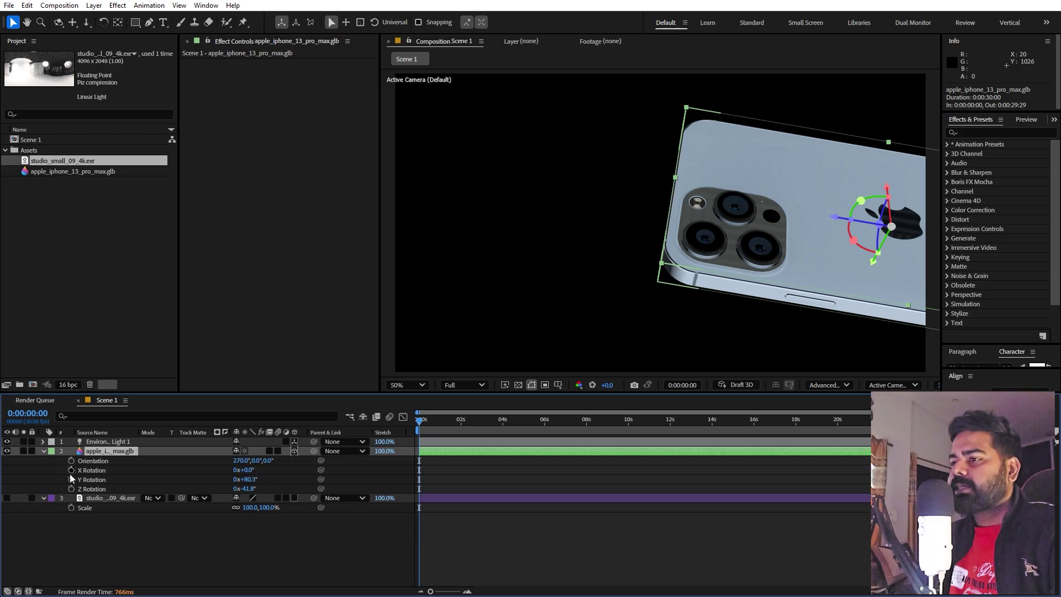
left_click(71, 470)
left_click(71, 479)
left_click(72, 489)
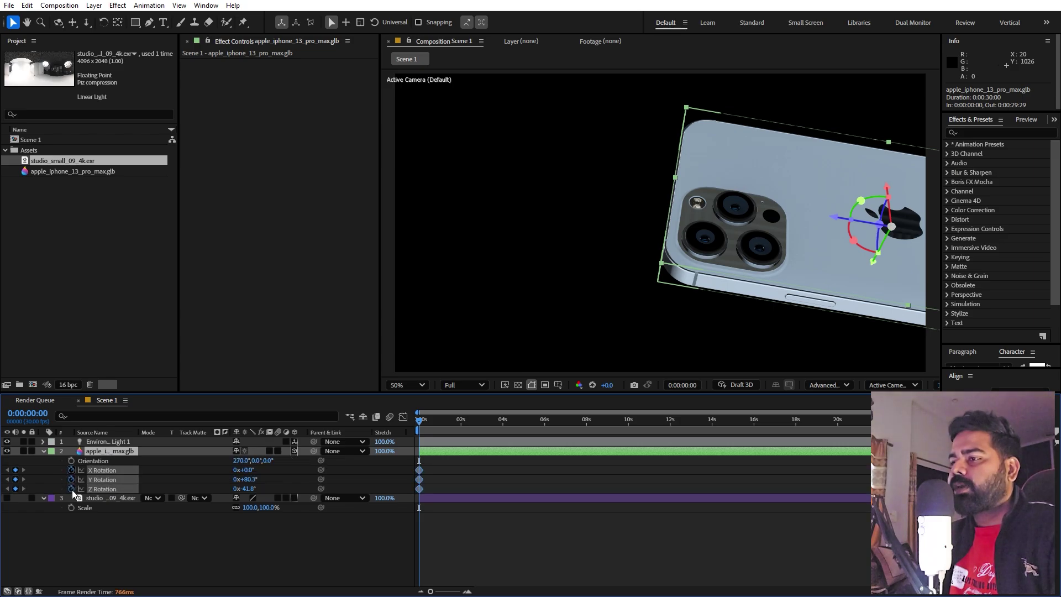
key("p")
left_click(71, 460)
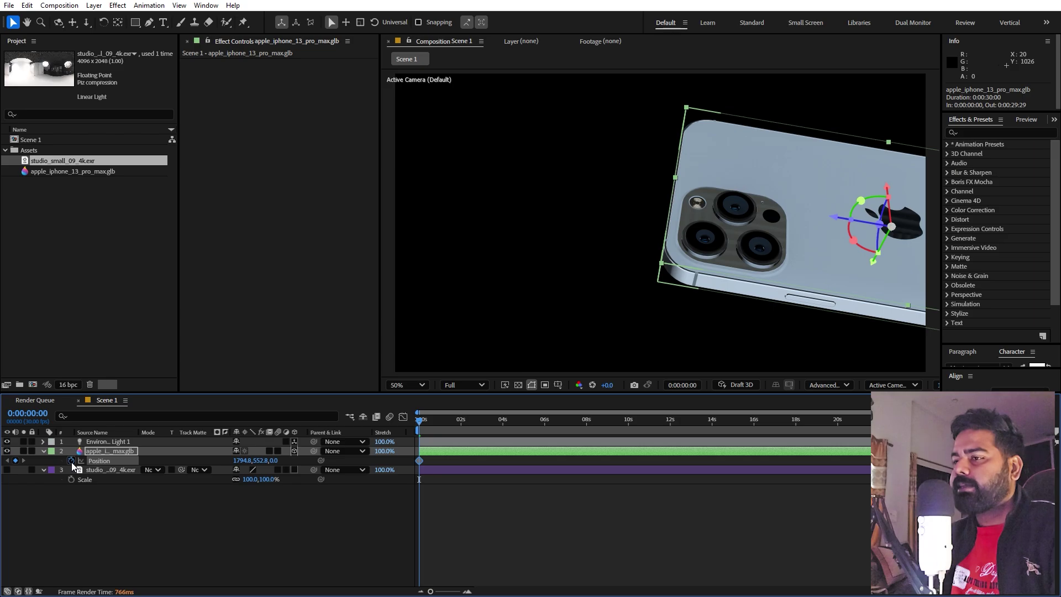
key("shift+r")
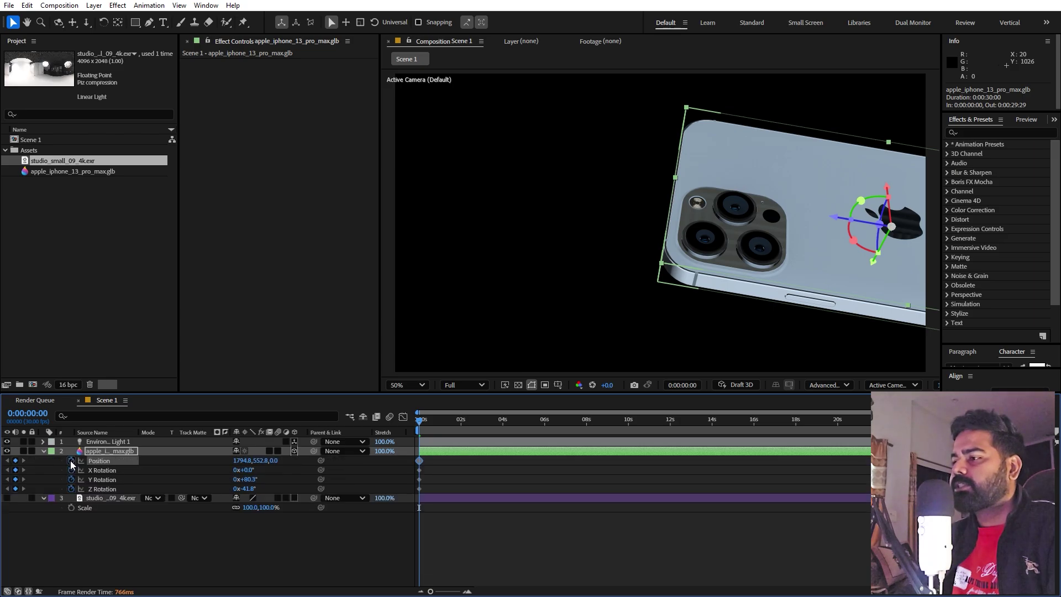
- Move the iPhone layer's Position and rotation keyframes to just past the 1-second mark
left_click_drag(432, 592, 446, 592)
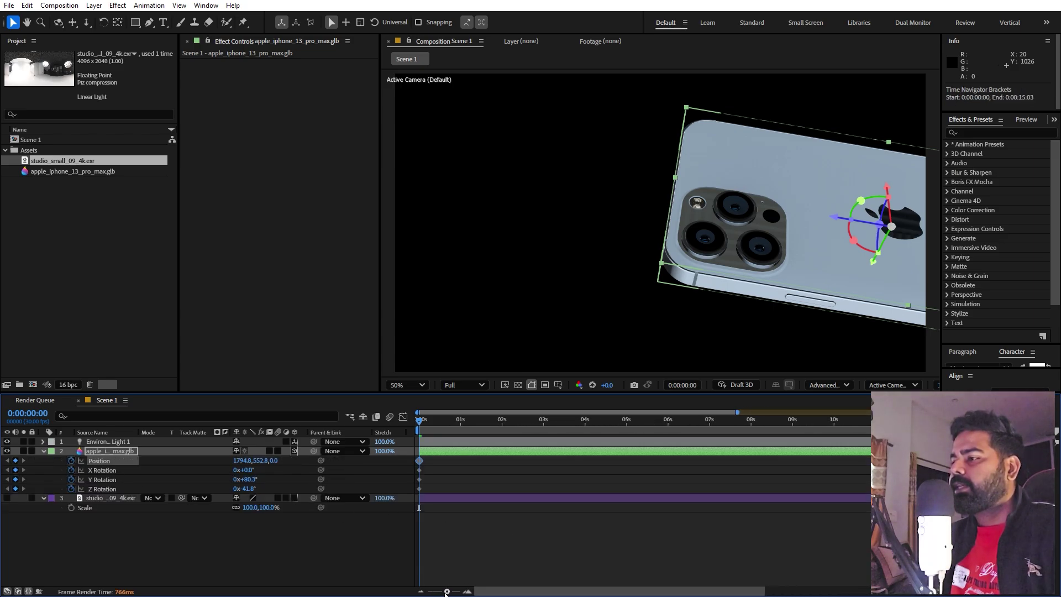
left_click_drag(426, 464, 463, 489)
left_click(458, 516)
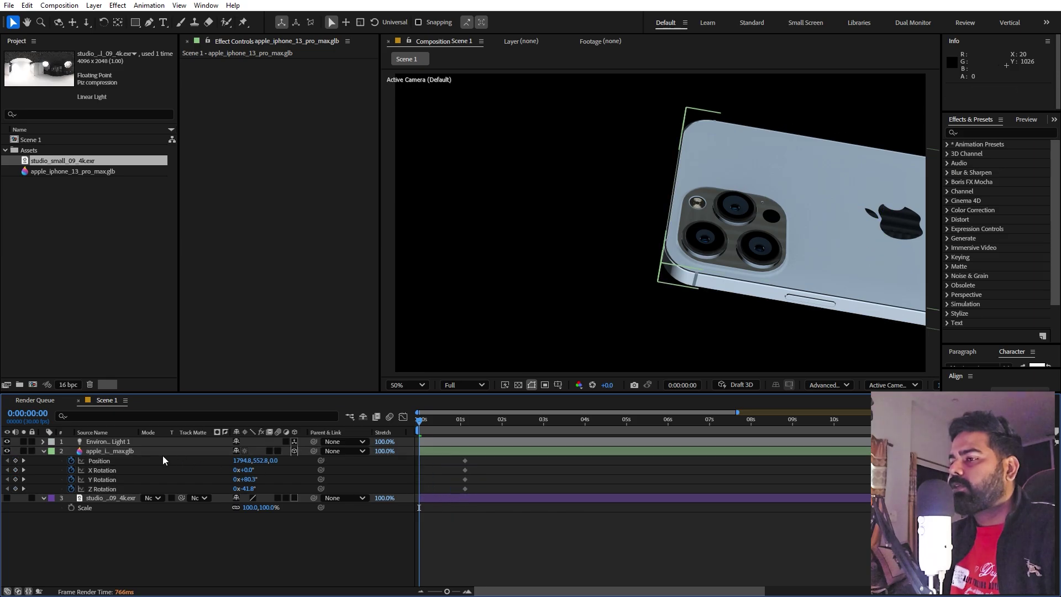
- Move the iPhone beyond the right edge of the frame to position 2835.0, 730.6, 0.0 at 0:00:00:00
left_click(111, 451)
key("comma")
key("comma")
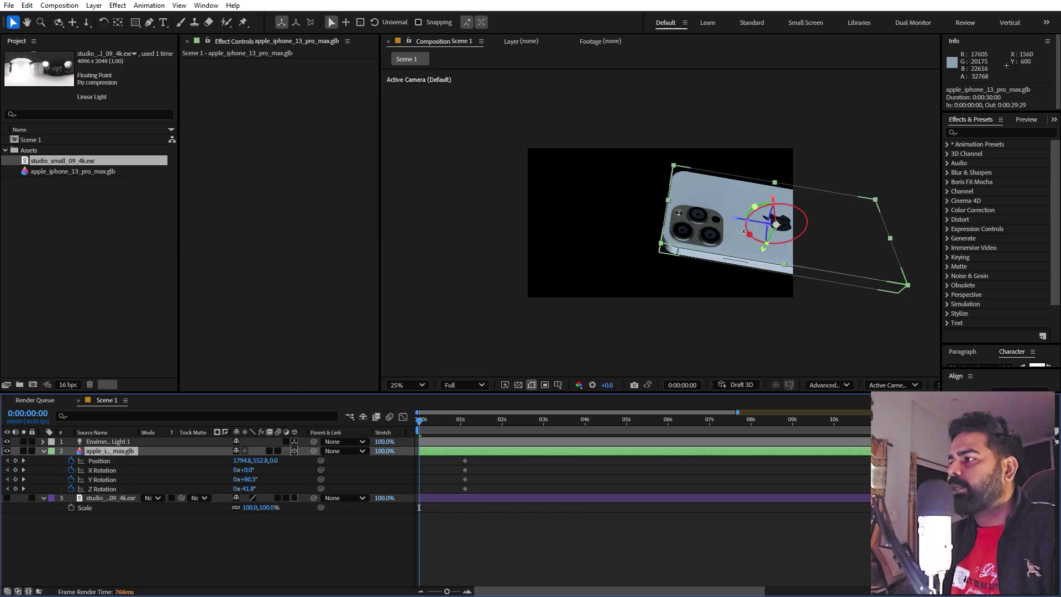
left_click_drag(739, 226, 889, 221)
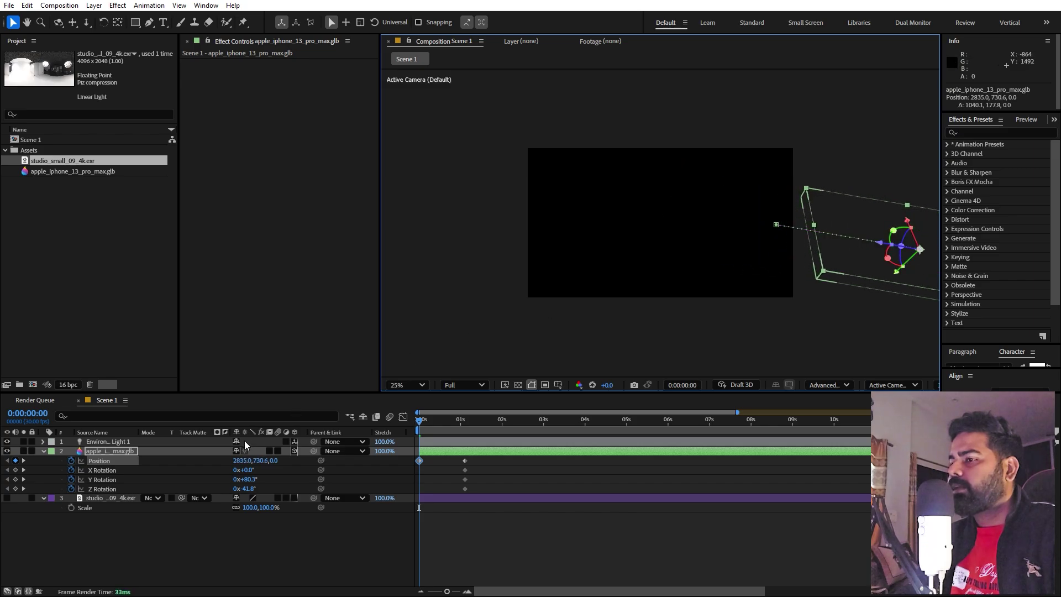
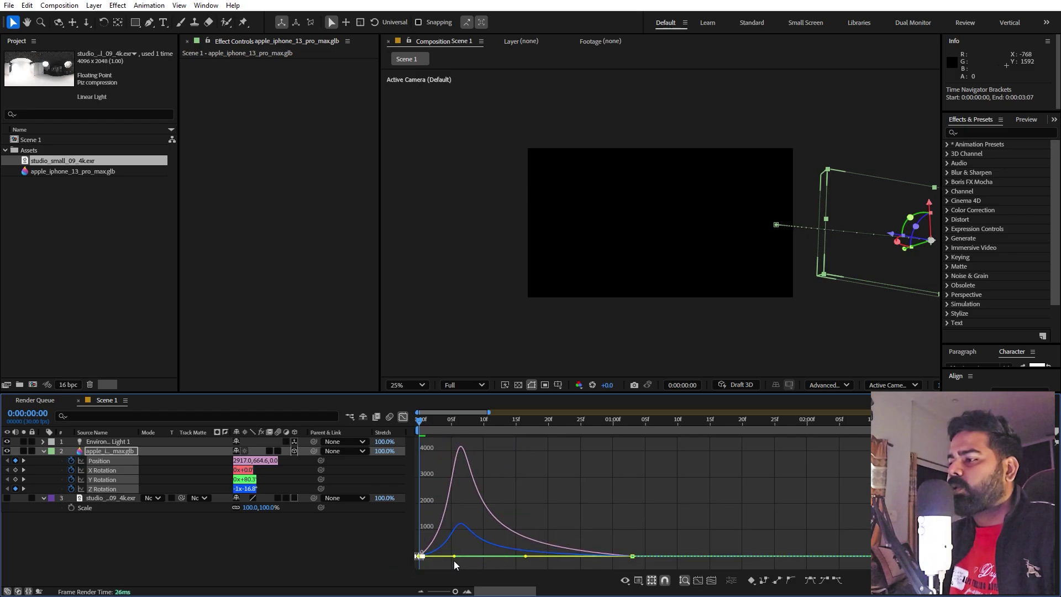
- Reshape the iPhone keyframes' speed curves to peak at the first frame and ease out gradually, preview, and return to the keyframe view
left_click_drag(455, 559, 423, 556)
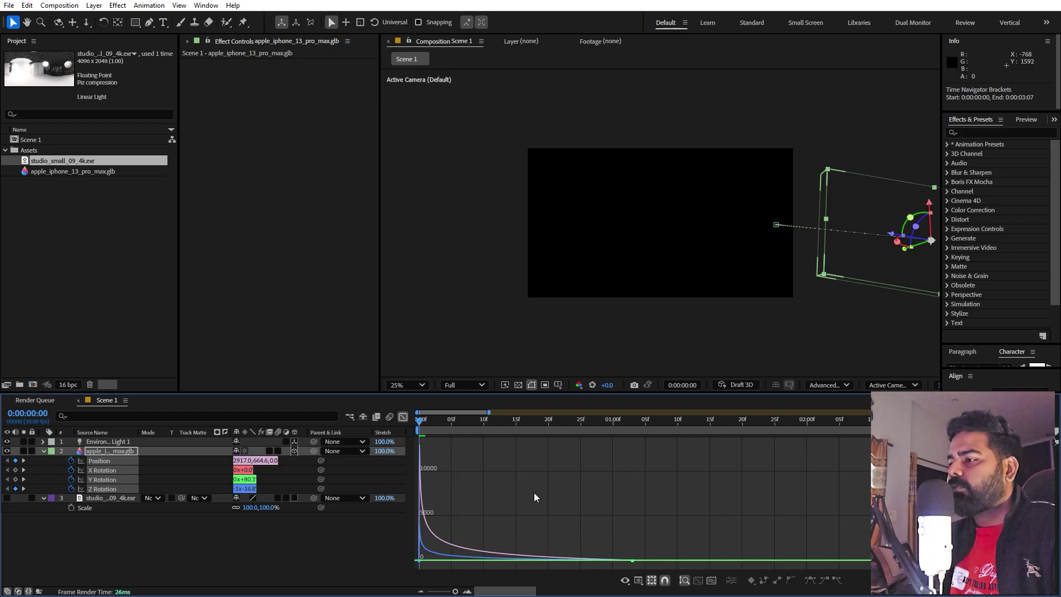
key("space")
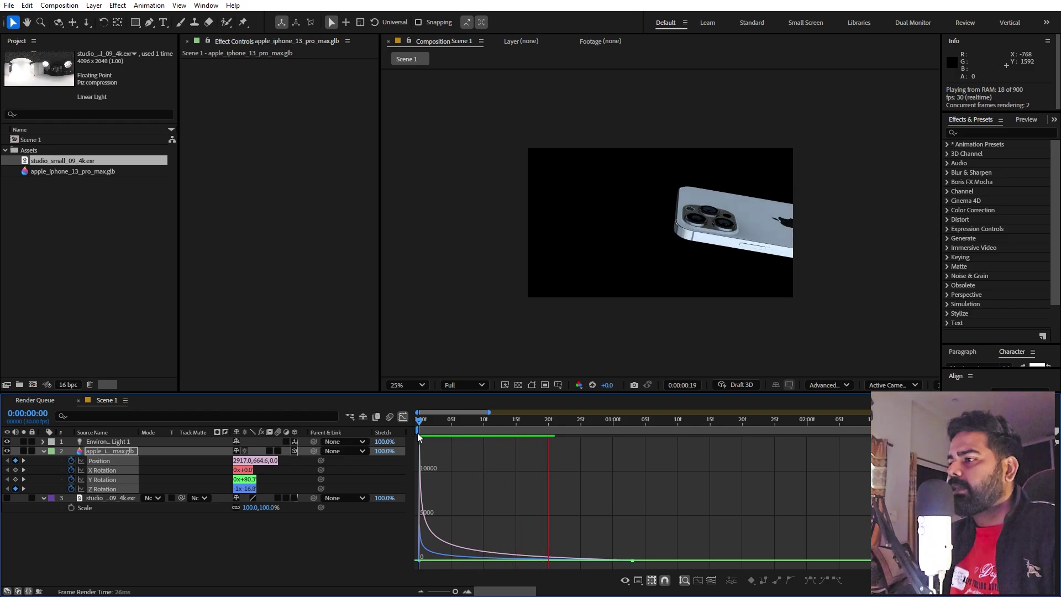
key("space")
left_click(403, 416)
key("space")
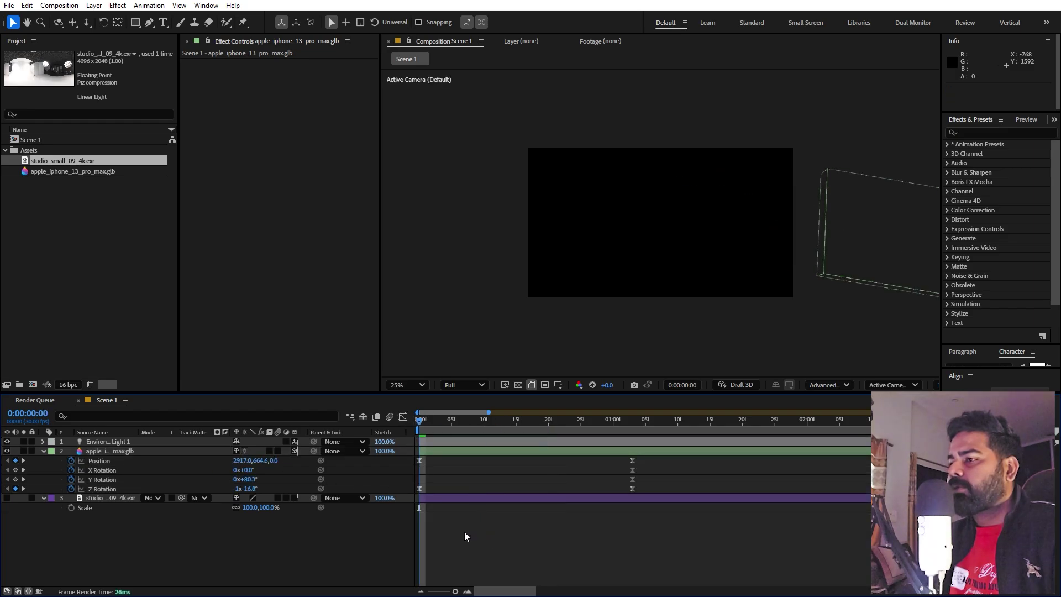
- Move the iPhone's starting Position farther out of frame to 3194.0, 664.6, 0.0 at 0:00:00:00 and preview the entrance
left_click_drag(256, 463, 407, 480)
key("space")
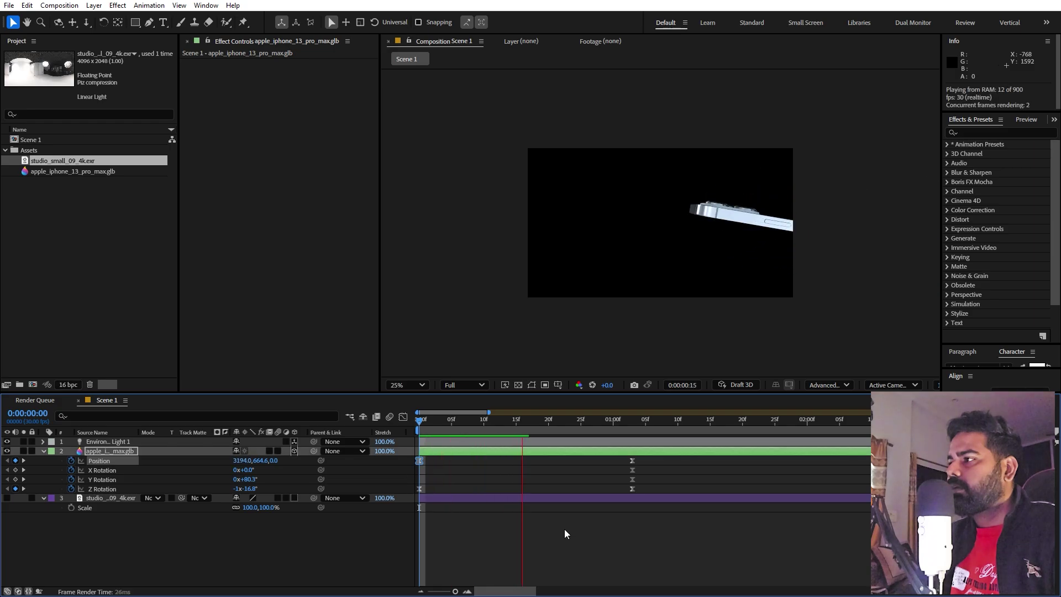
left_click_drag(637, 425, 201, 453)
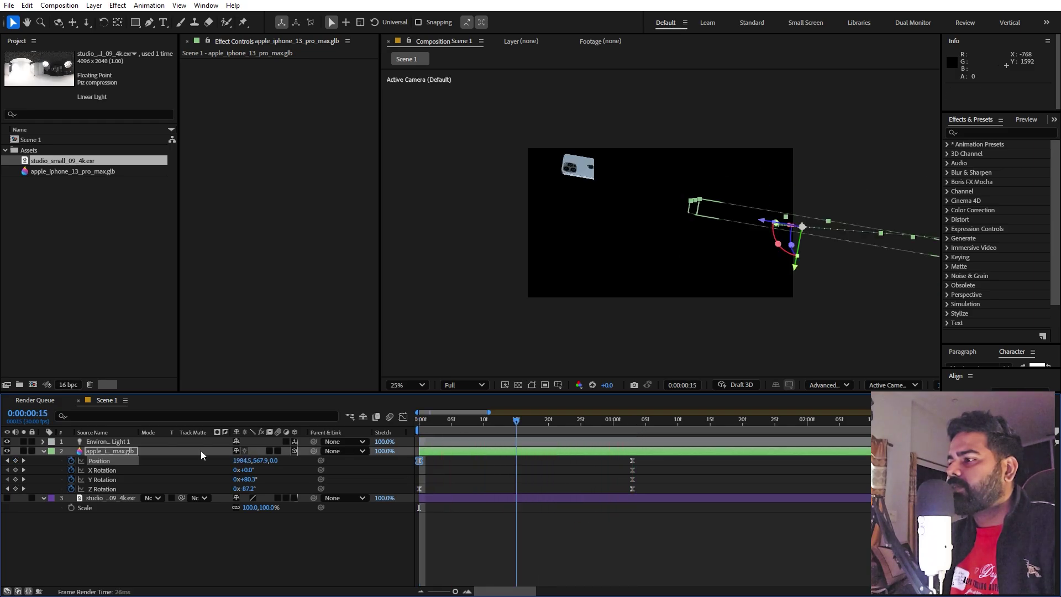
key("space")
- Set the iPhone's starting Z Rotation to 178.2° at 0:00:00:00 and preview the spin
key("space")
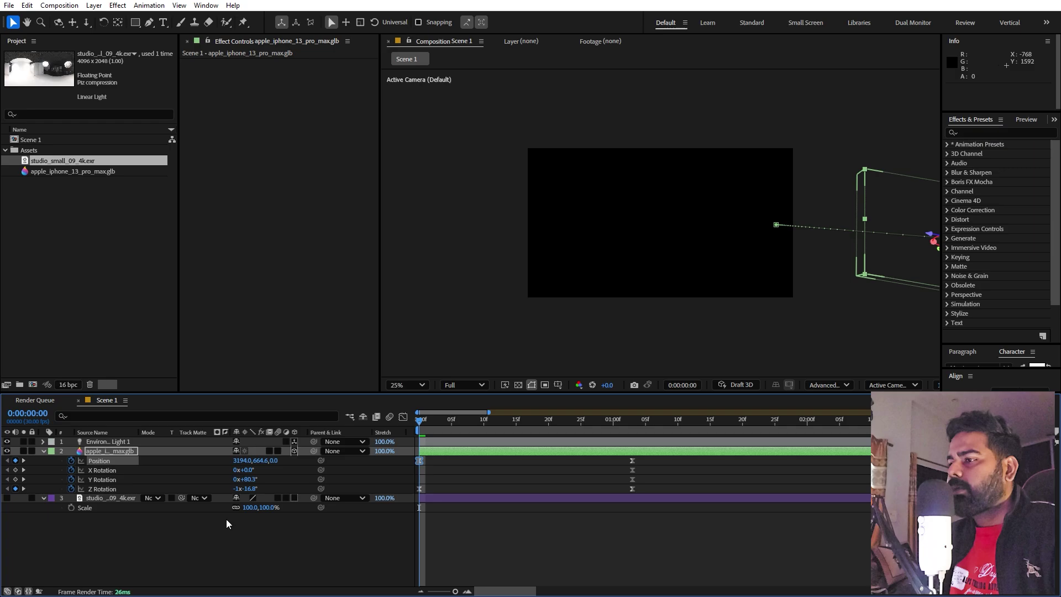
left_click(246, 547)
left_click_drag(248, 488, 427, 488)
key("space")
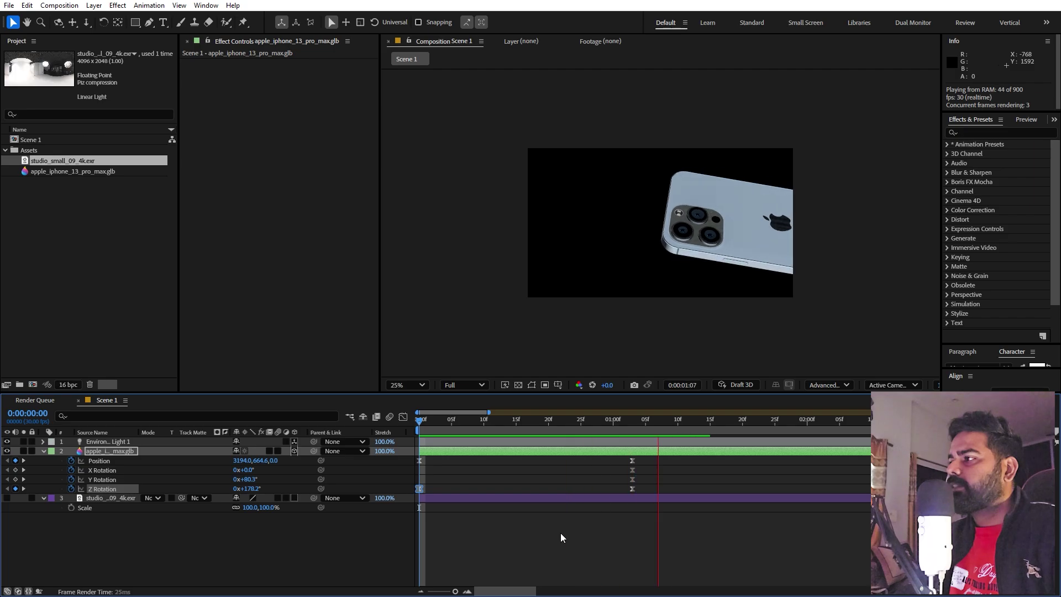
key("space")
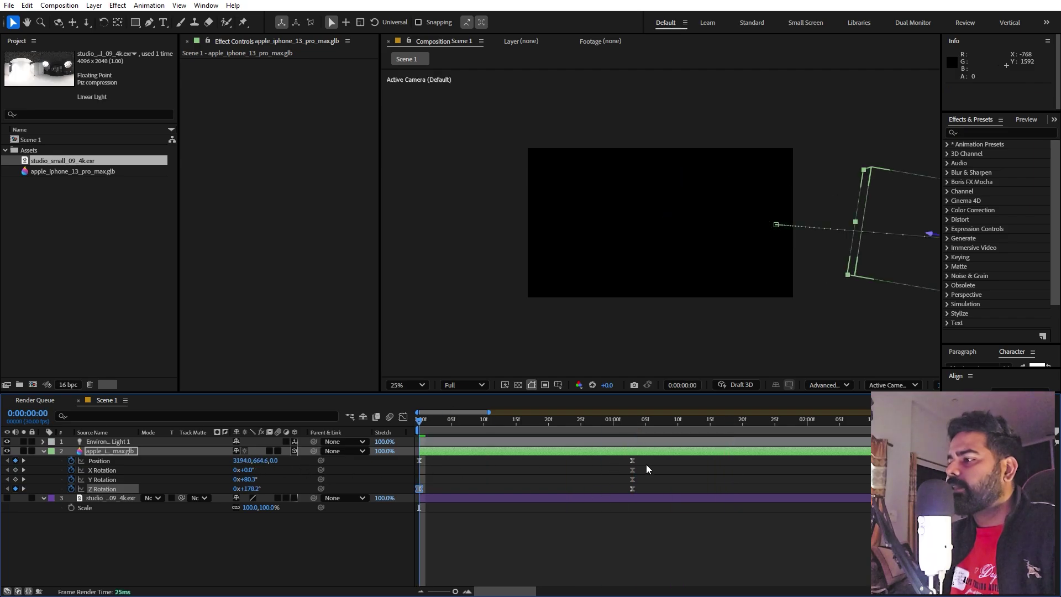
- Move the iPhone's ending Position and rotation keyframes to 0:00:03:07 and preview the slower motion
left_click_drag(646, 467, 620, 495)
key("minus")
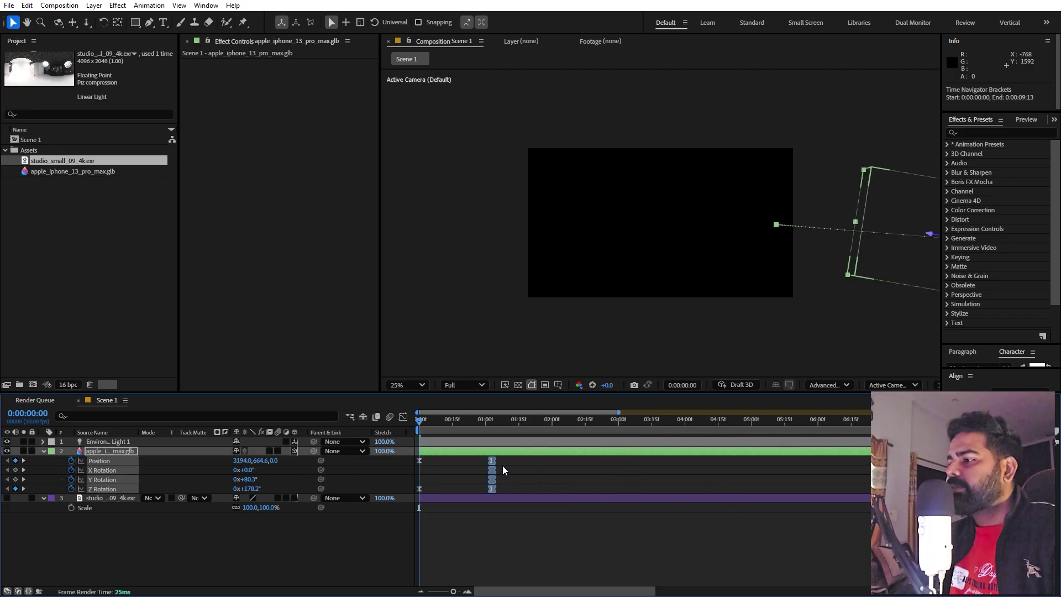
left_click_drag(493, 465, 556, 470)
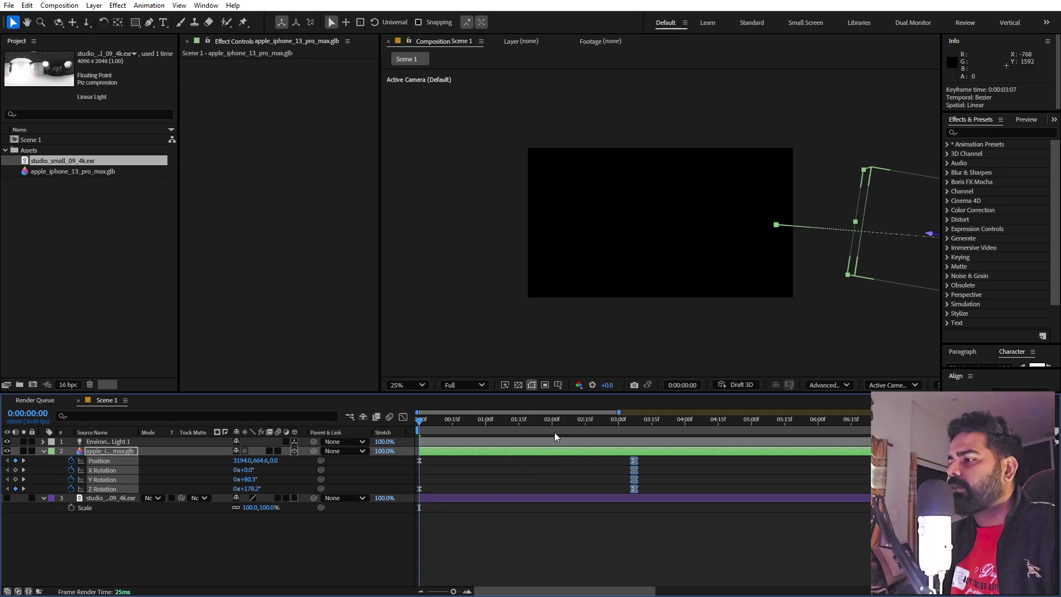
key("space")
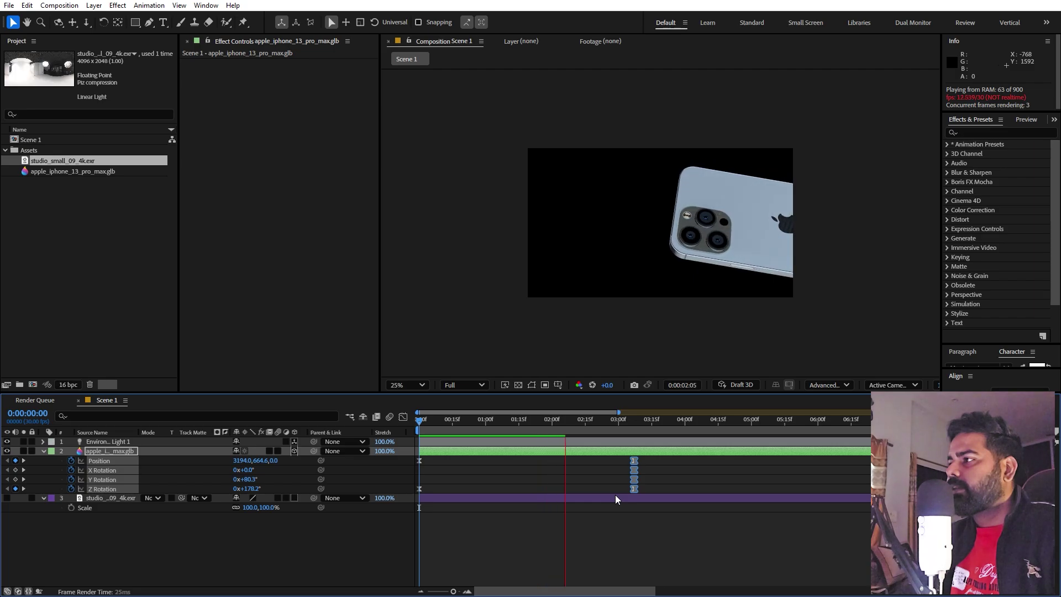
key("space")
- With the viewer fitted up to 100%, rotate Environment Light 1 to X -87.0° and Y 28.0° at 0:00:03:07, and preview the reflections
left_click(411, 385)
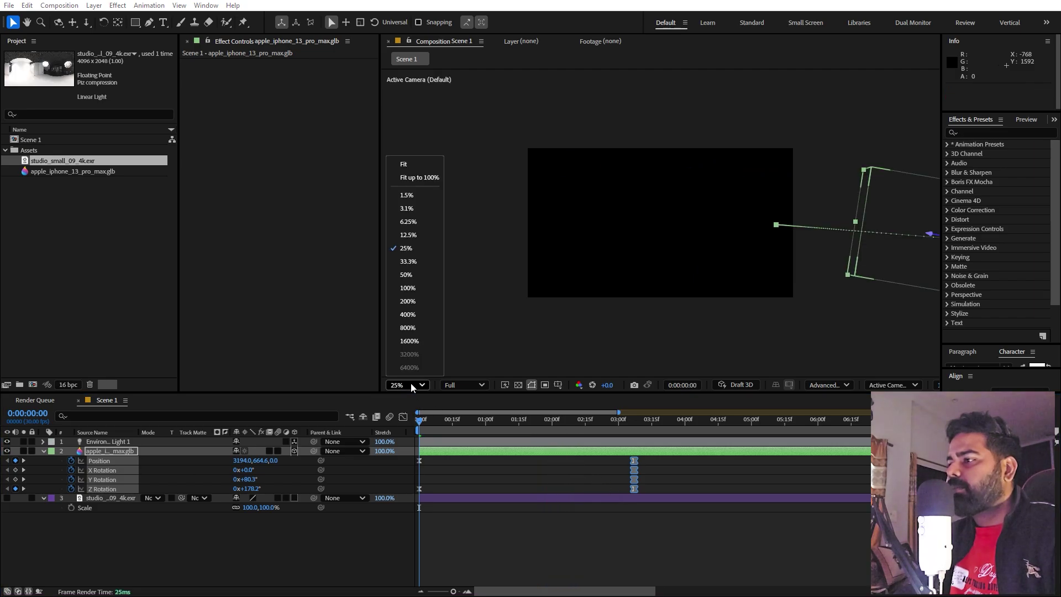
left_click(415, 177)
left_click_drag(519, 428, 629, 443)
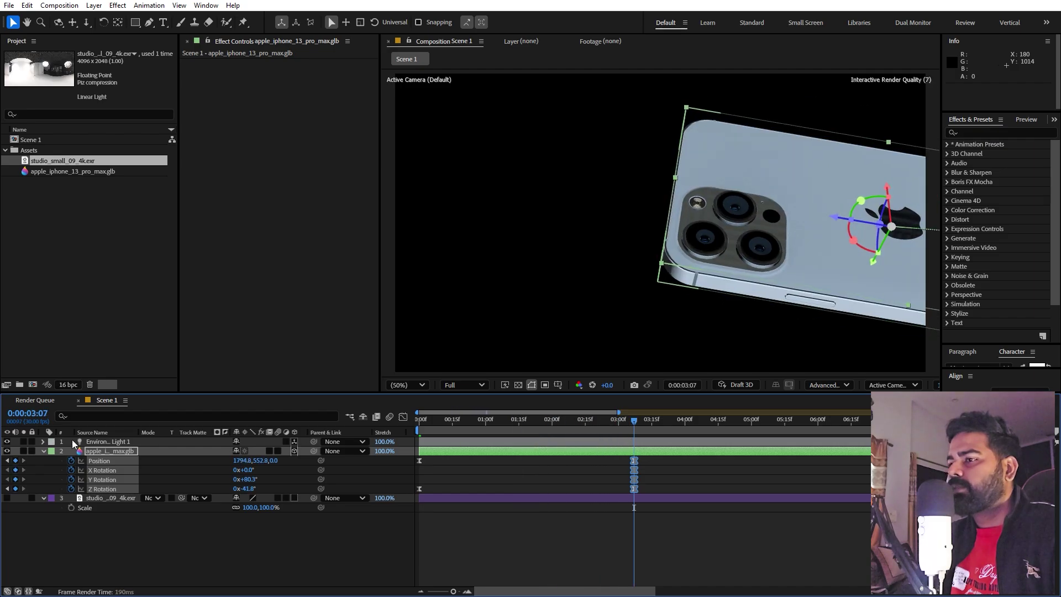
left_click(118, 441)
key("r")
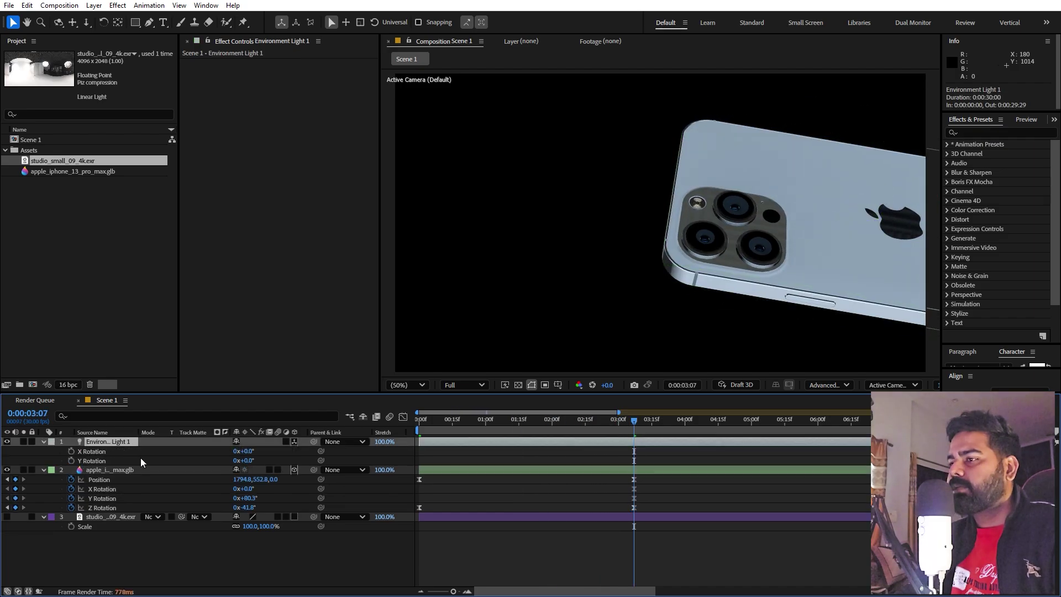
mouse_move(250, 451)
left_mouse_down()
mouse_move(268, 452)
mouse_move(202, 467)
mouse_move(266, 464)
left_mouse_up()
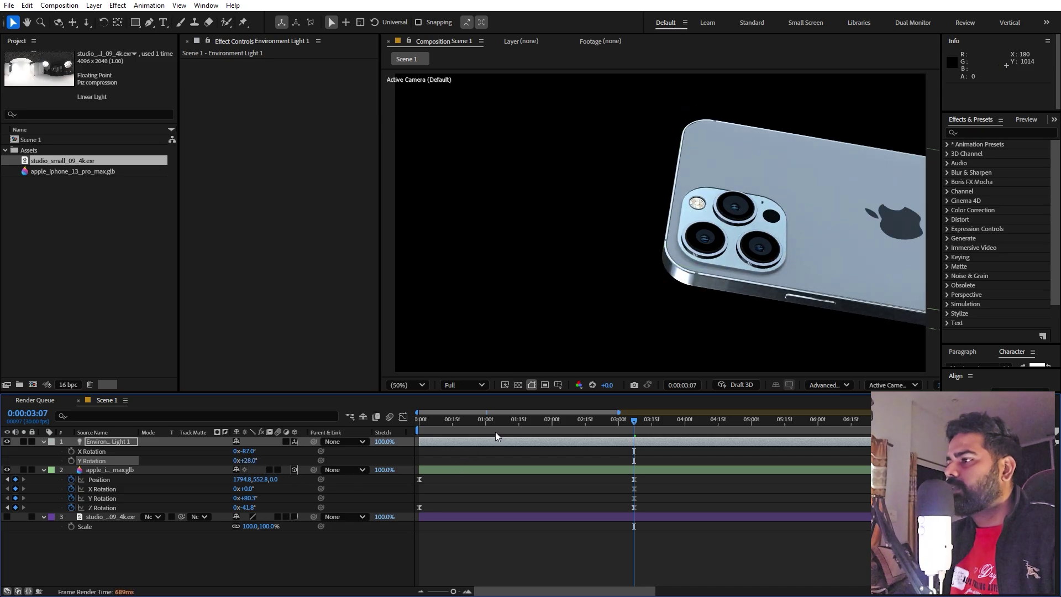
key("Home")
key("space")
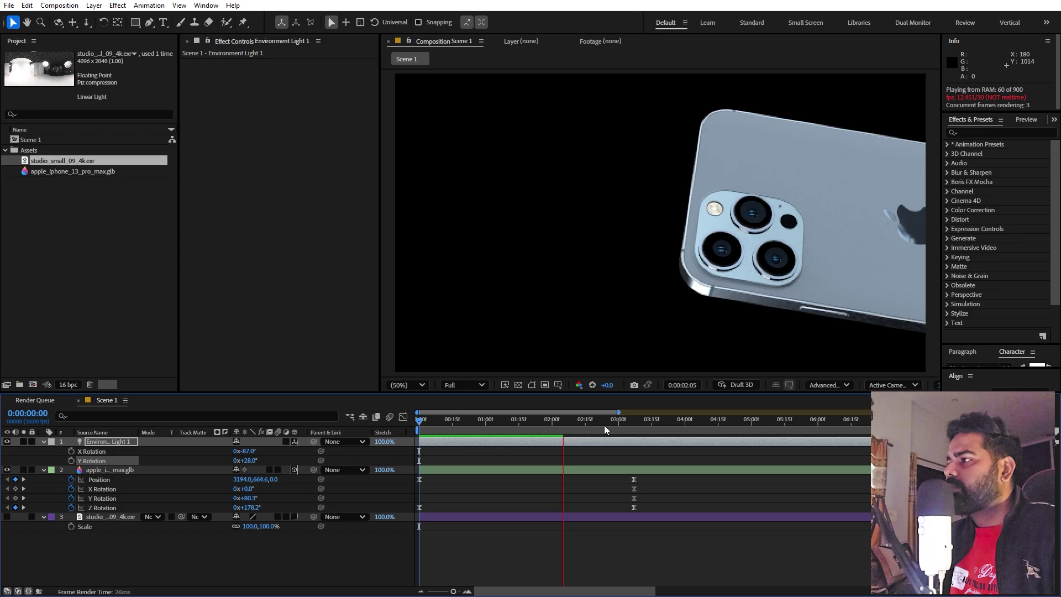
key("space")
- Move the iPhone's ending Position and rotation keyframes to 0:00:02:16 and scrub through the animation to about 0:00:02:11
left_click_drag(647, 477, 589, 514)
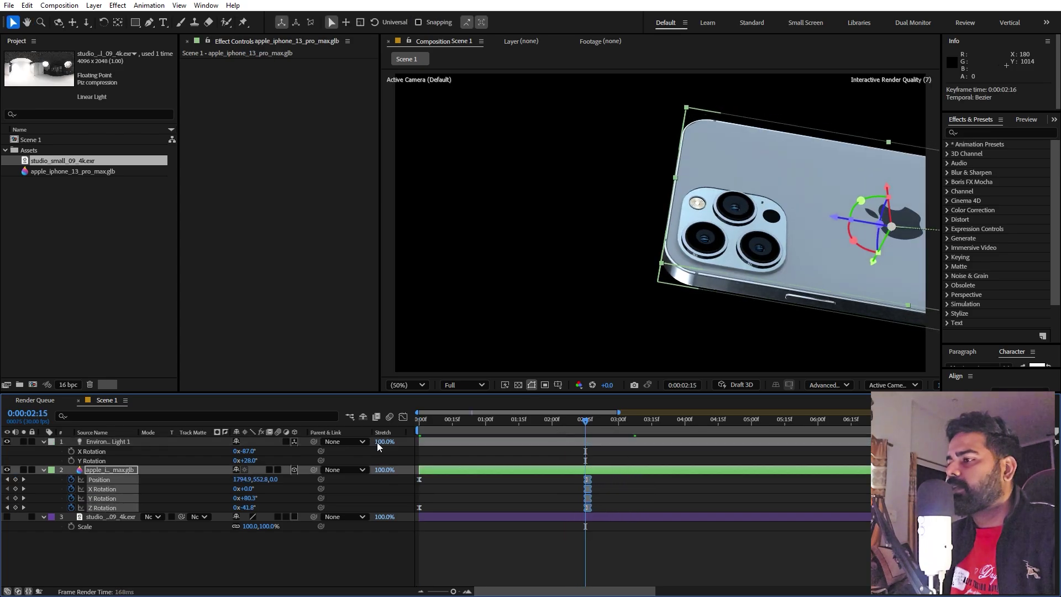
key("Home")
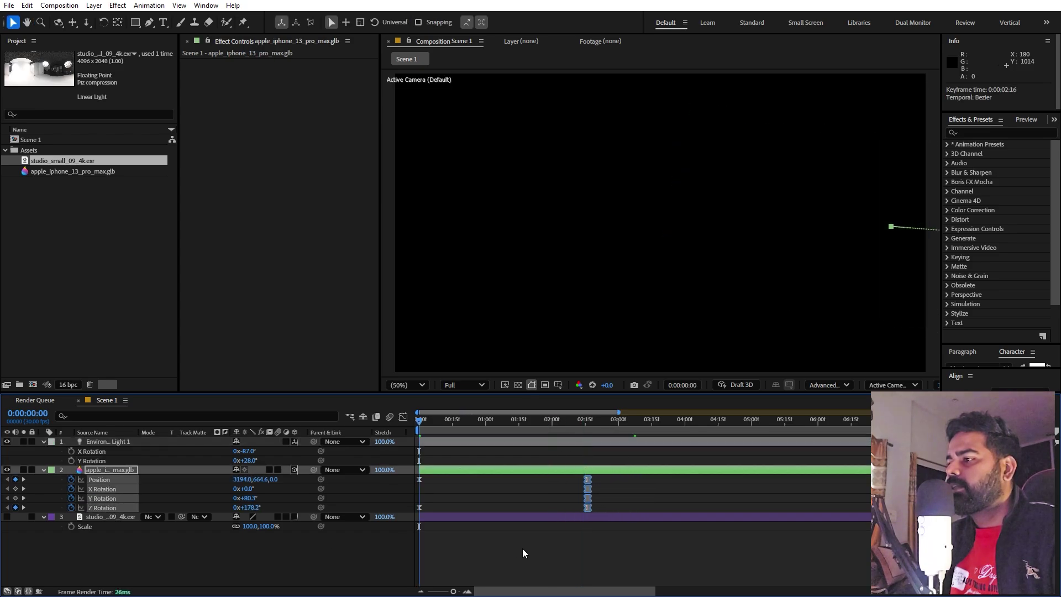
left_click(523, 552)
left_click_drag(487, 428, 575, 430)
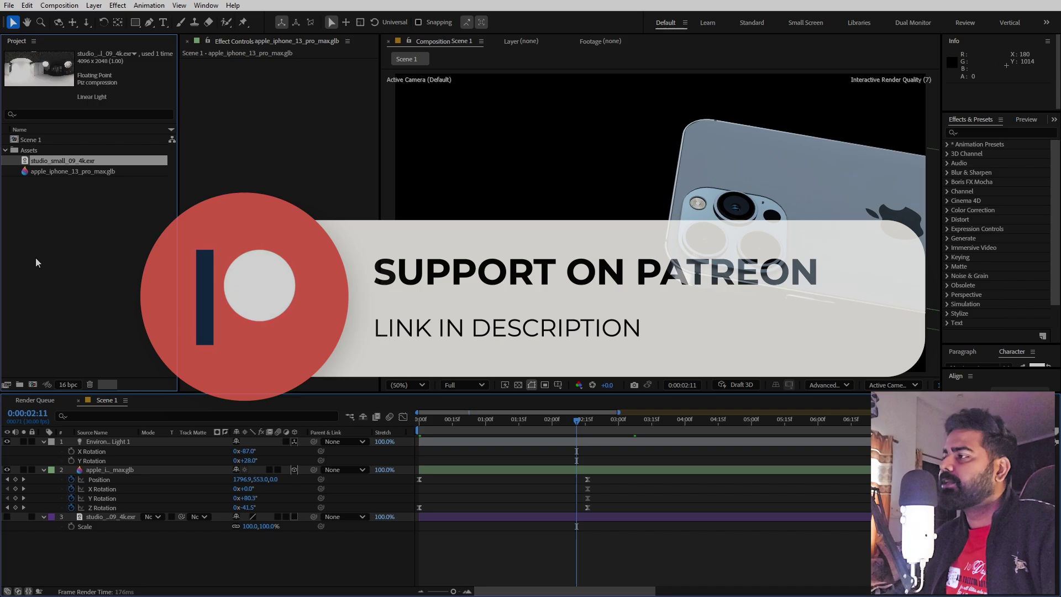
- Add the two-line title "ALL NEW iPHONE 17" in Montserrat beside the phone, with the second line in Bold at 76 px
left_click(35, 257)
left_click(164, 22)
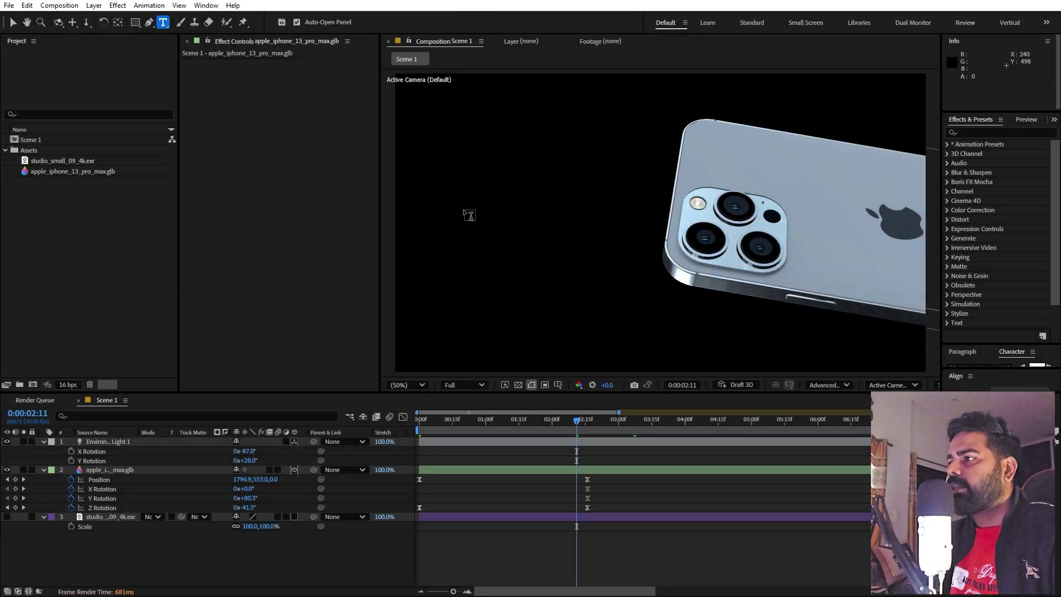
left_click(479, 203)
type("ALL NEW")
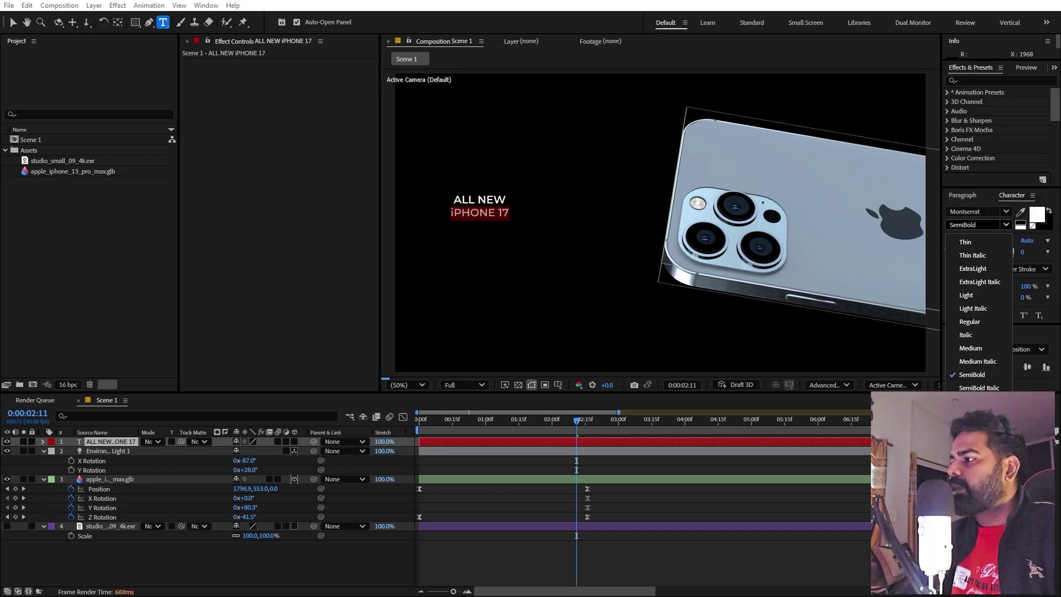
left_click(970, 400)
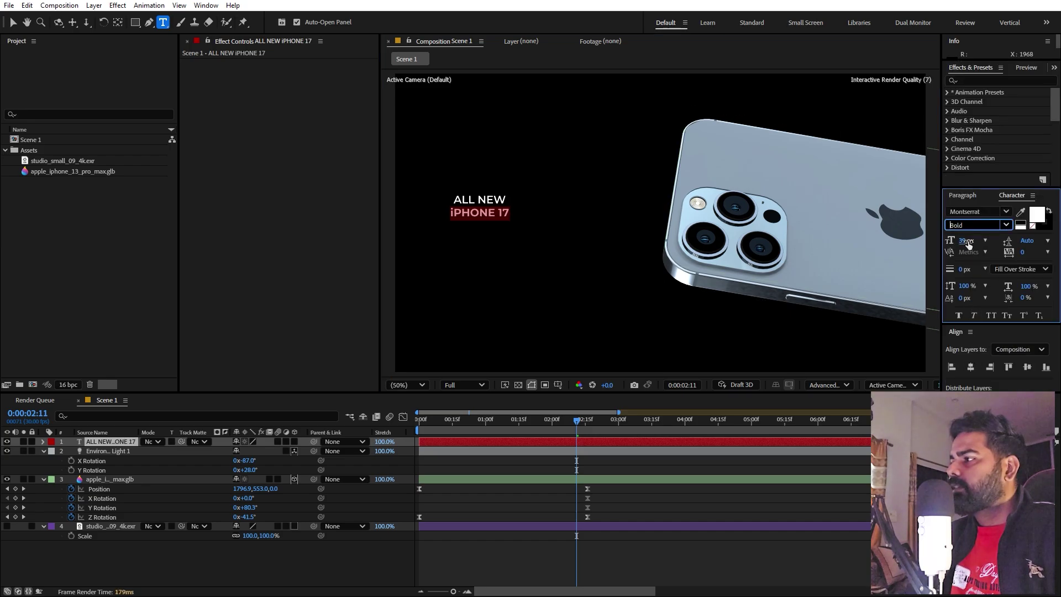
left_click_drag(967, 245, 990, 240)
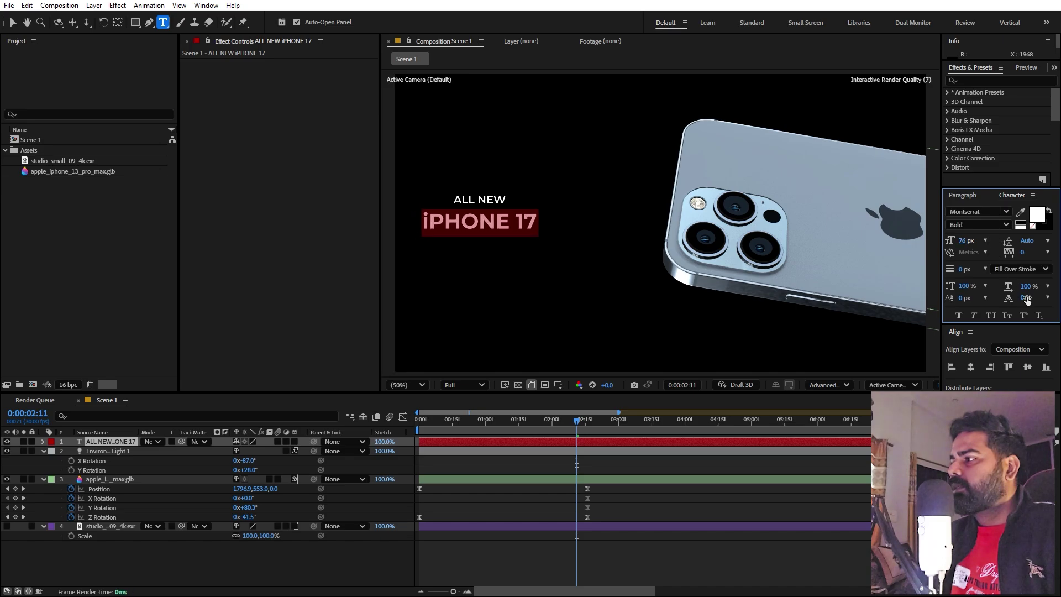
- Center the title vertically in the composition and shift it horizontally closer to the phone
left_click(1025, 368)
left_click(1025, 367)
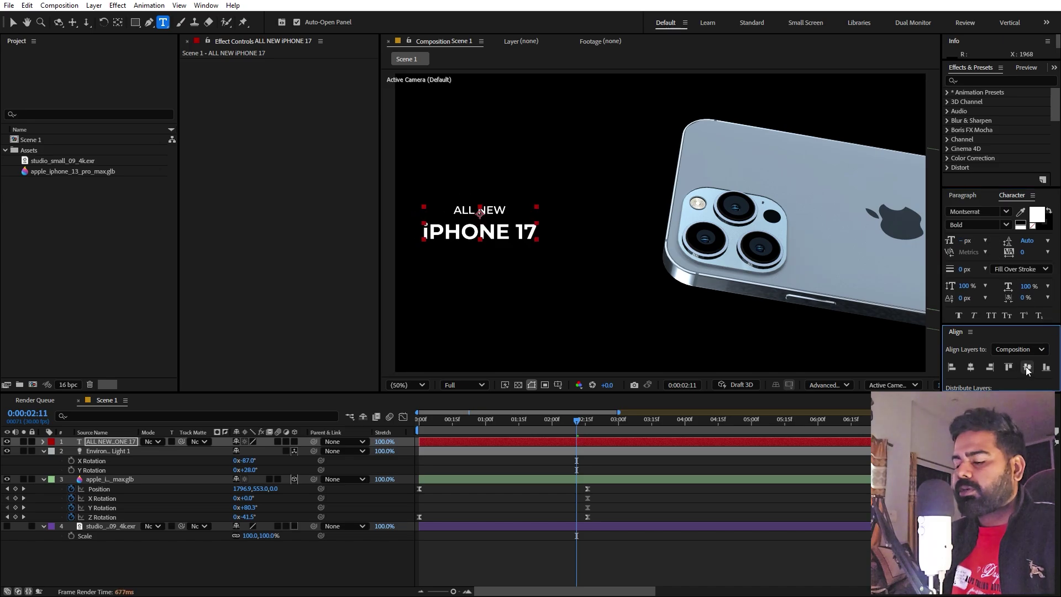
key("v")
left_click_drag(530, 232, 570, 233)
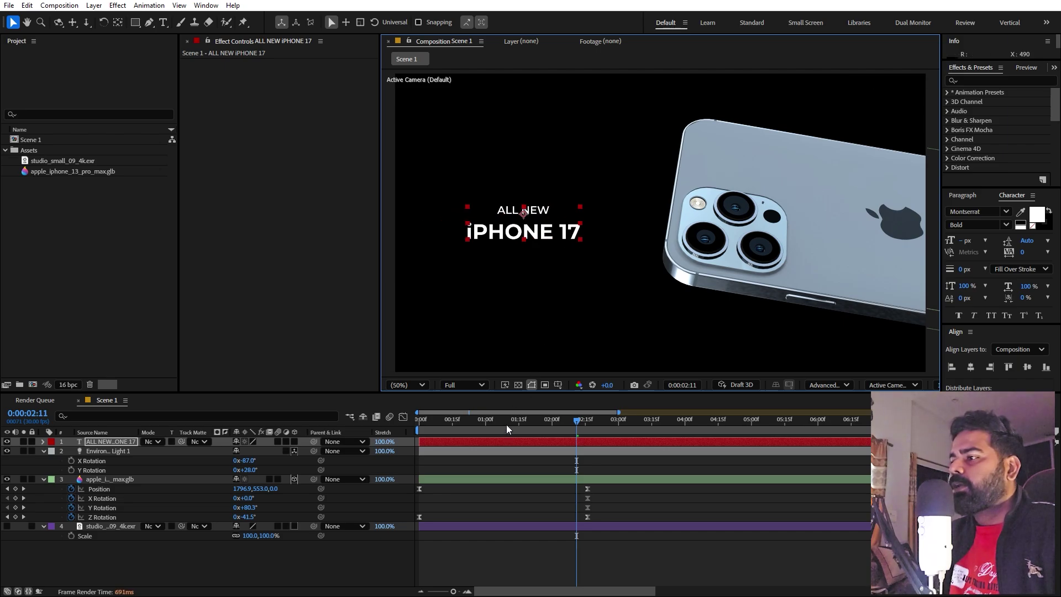
- Apply the Blur and Fade In text preset to the title at 0:00:00:00 and preview the animation through 0:00:02:16
key("Home")
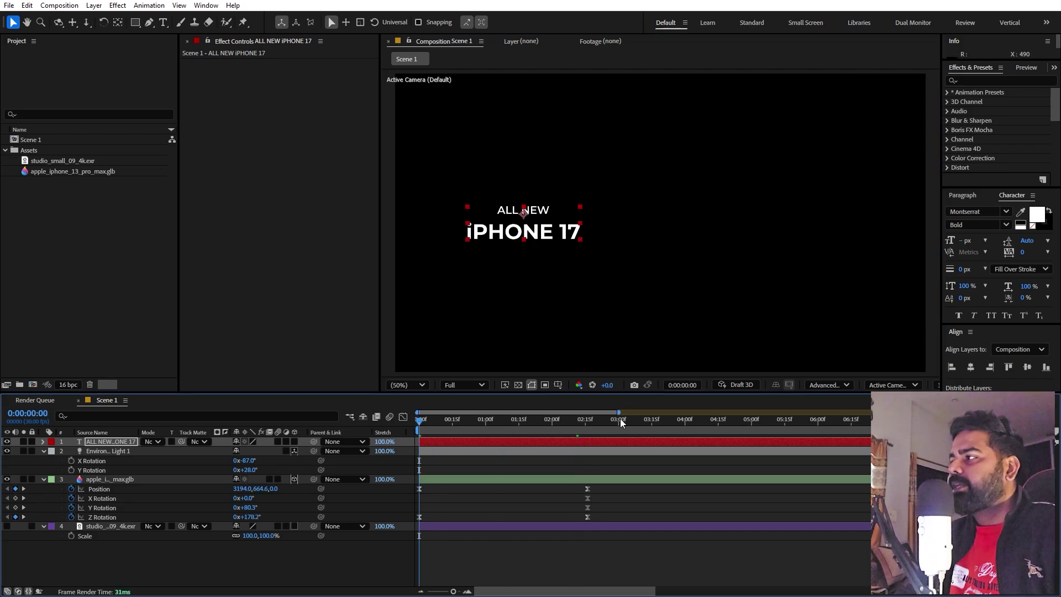
left_click(978, 80)
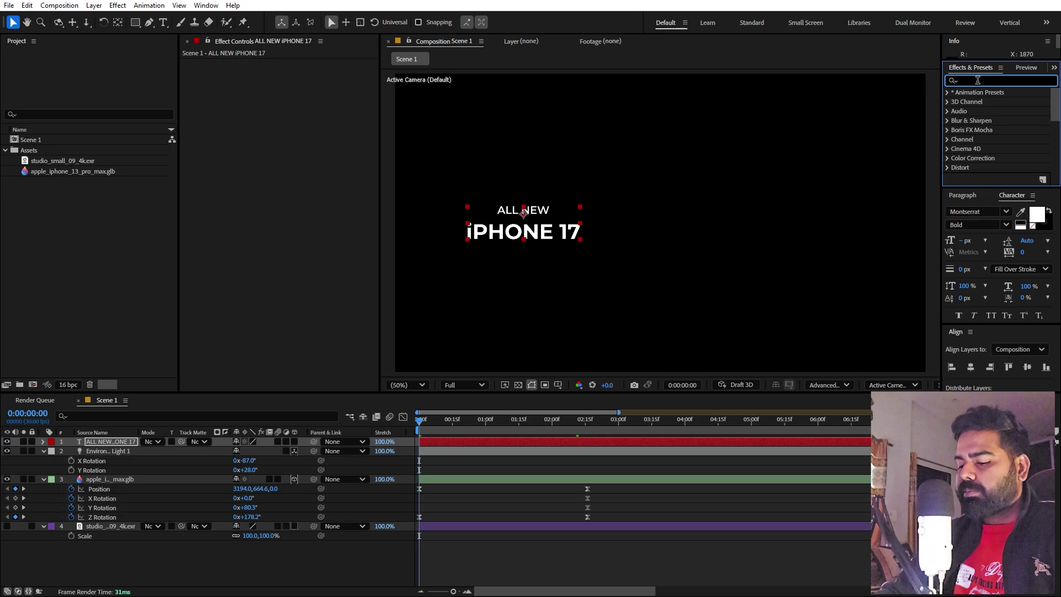
type("blur")
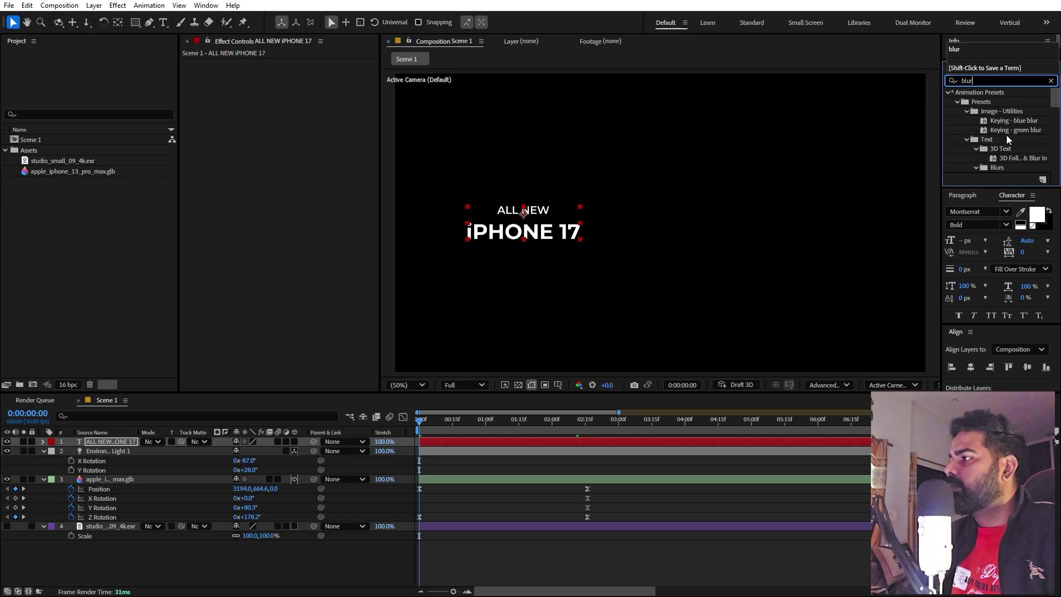
scroll(1007, 138, "down", 2)
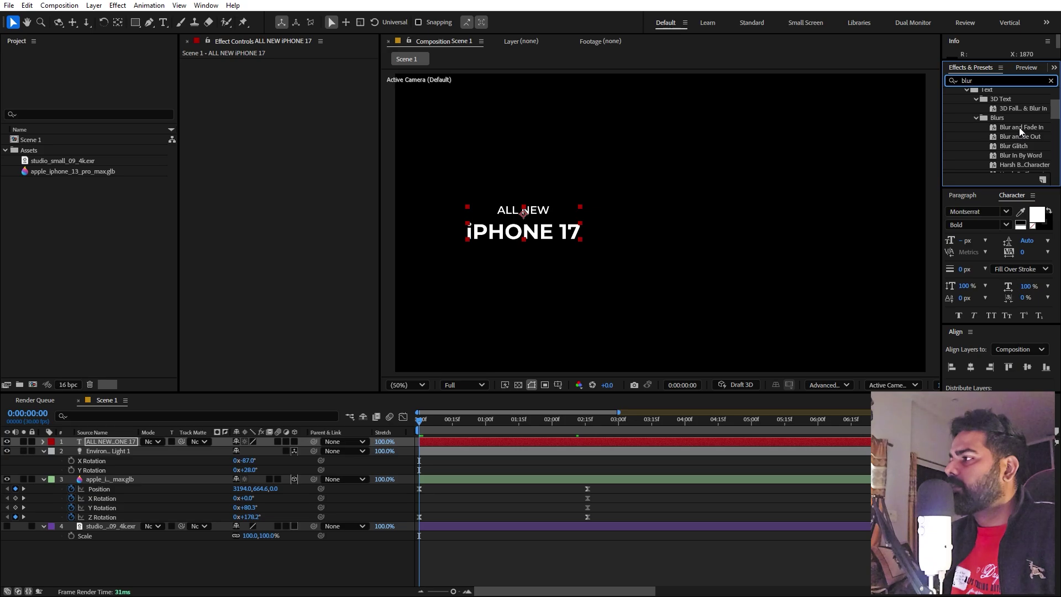
left_click_drag(1018, 127, 437, 442)
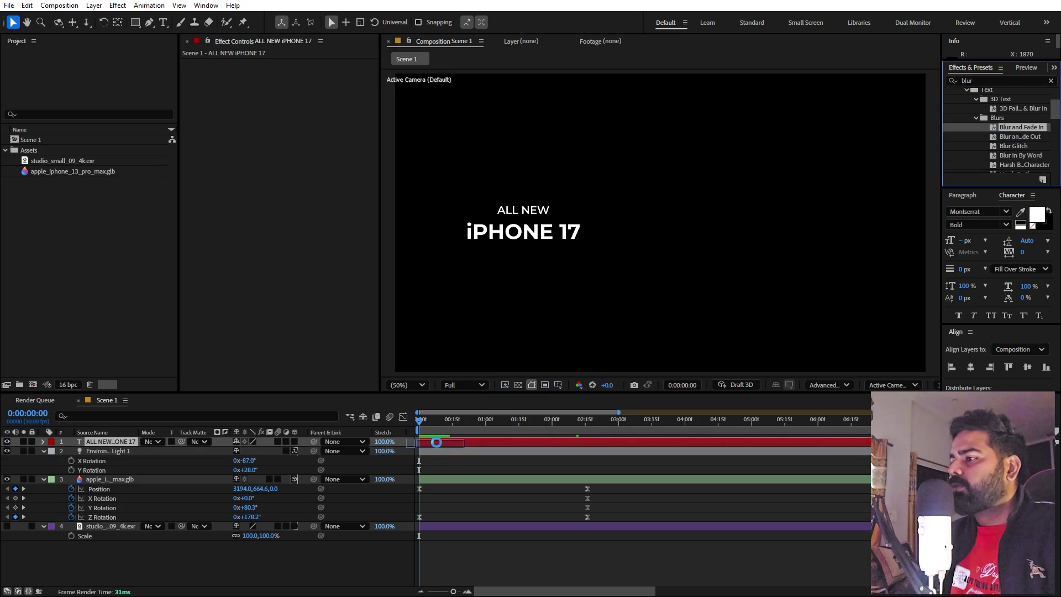
left_click(492, 469)
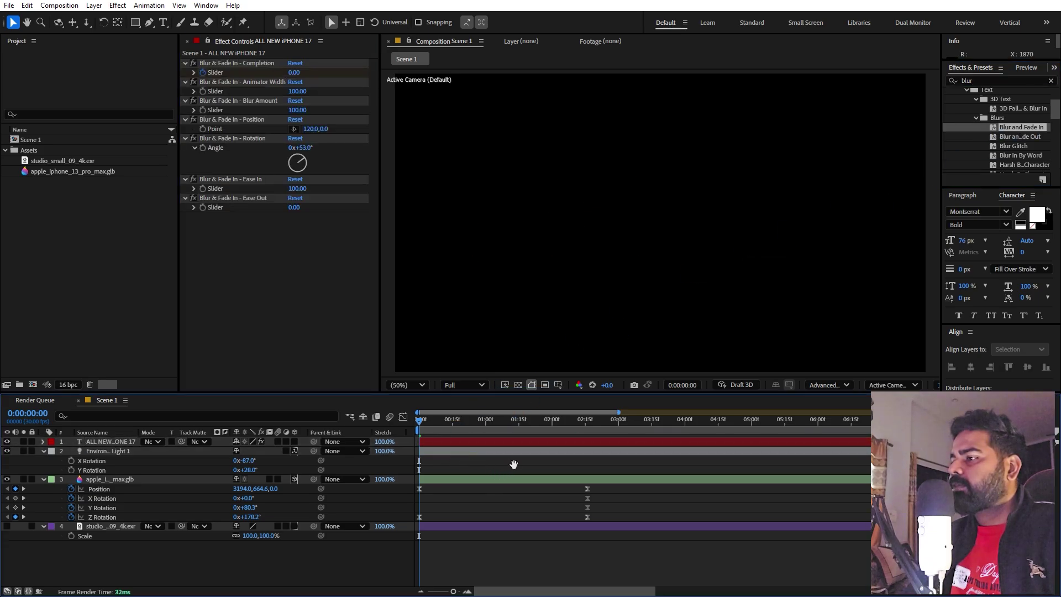
key("space")
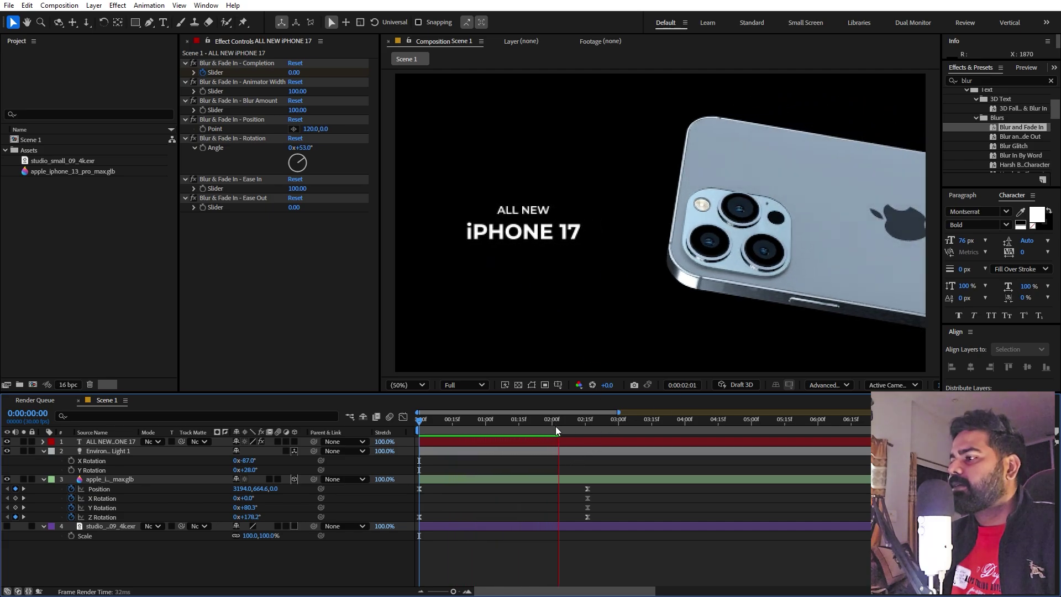
left_click_drag(568, 426, 587, 428)
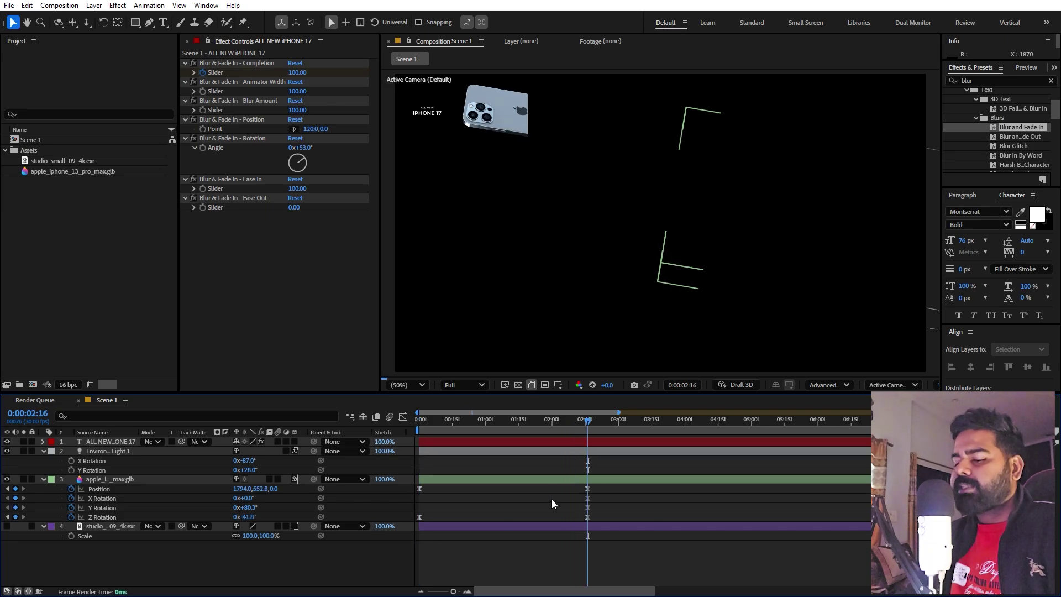
- Collapse the expanded properties of all layers in Scene 1 and deselect the layers
key("ctrl+a")
key("u")
key("u")
left_click(531, 534)
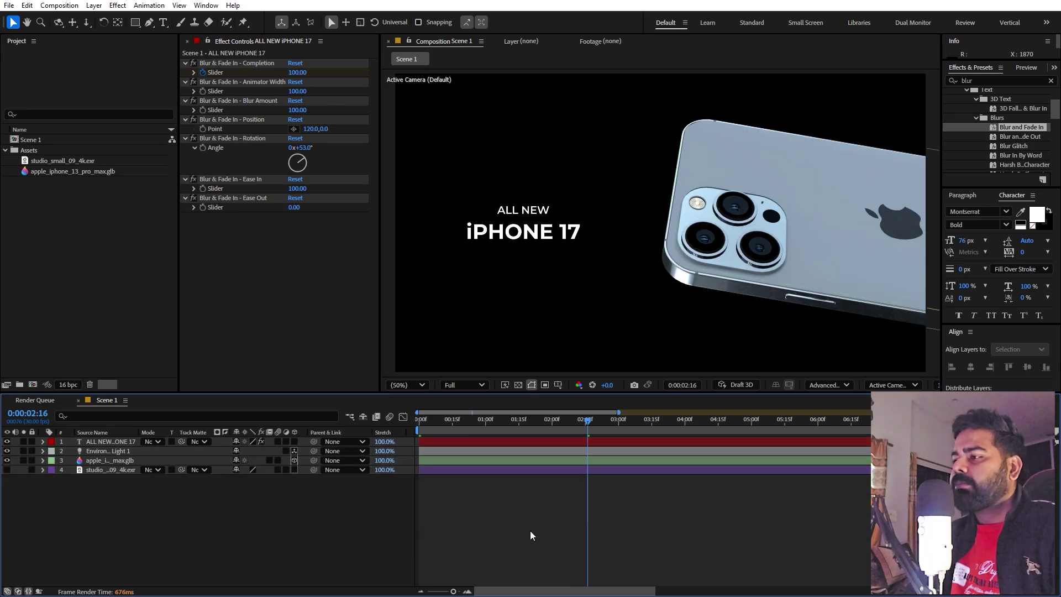
left_click(84, 246)
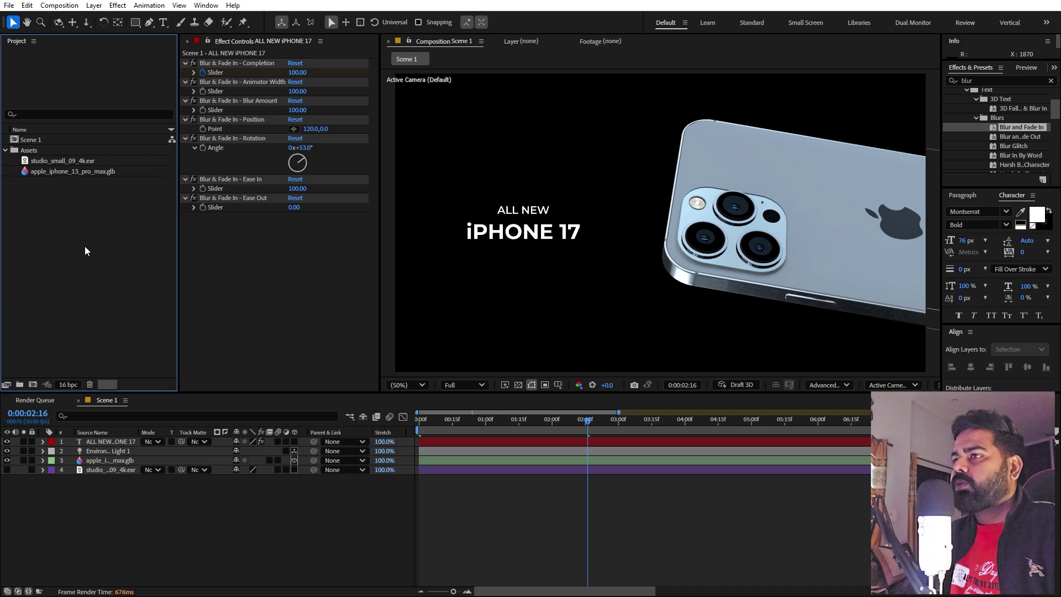
left_click(59, 5)
left_click(77, 17)
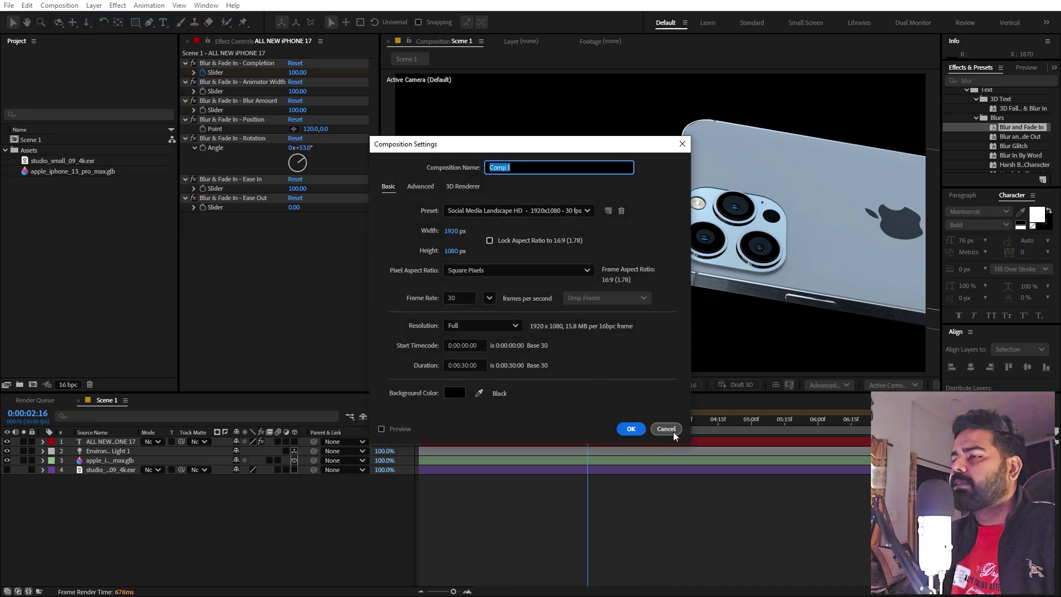
left_click(669, 430)
- Duplicate the Scene 1 composition and open the copy, Scene 2
left_click(44, 139)
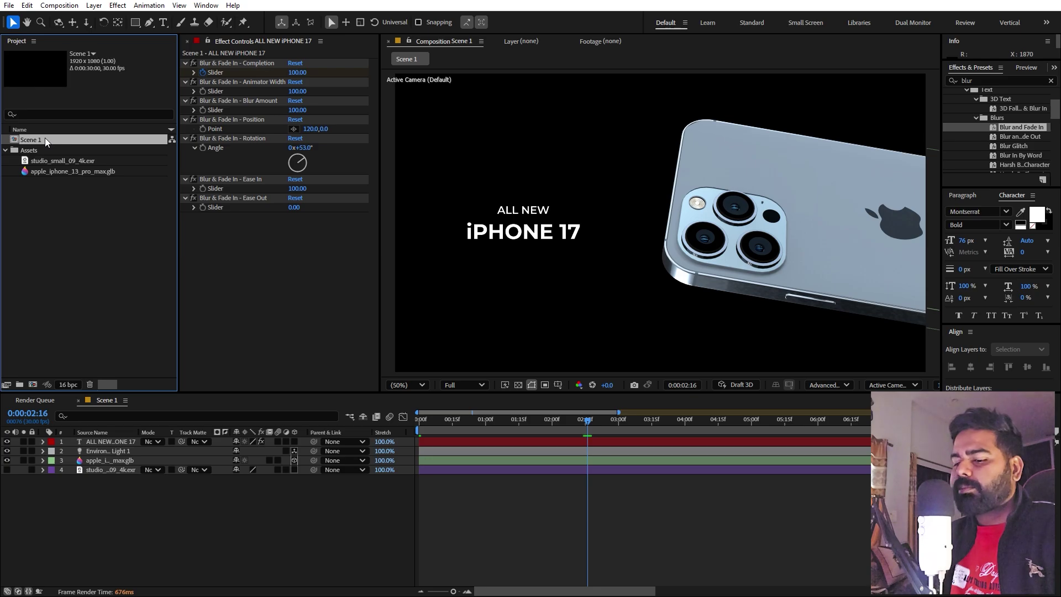
key("ctrl+d")
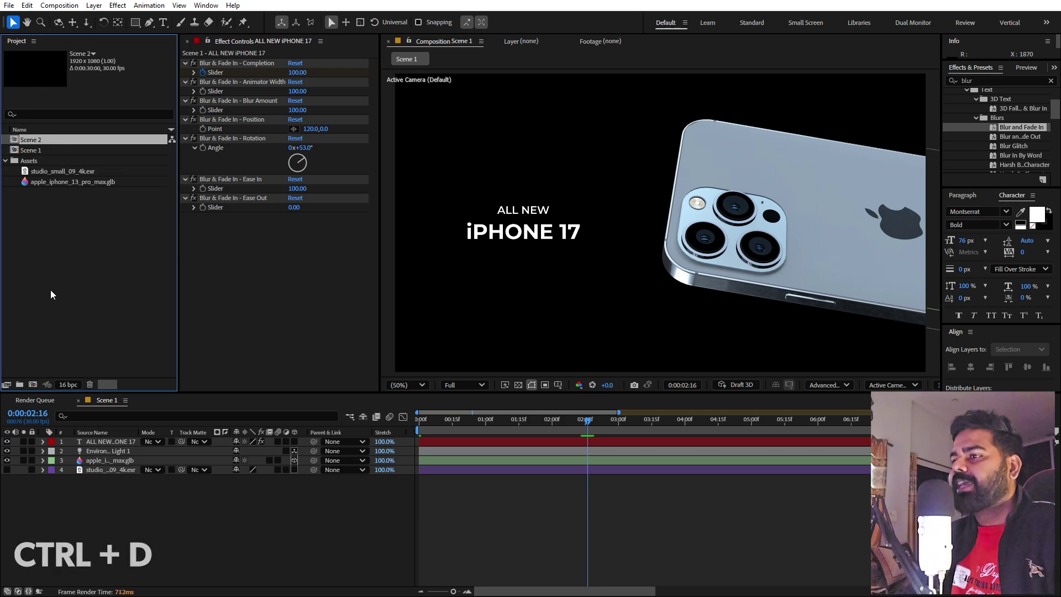
double_click(33, 141)
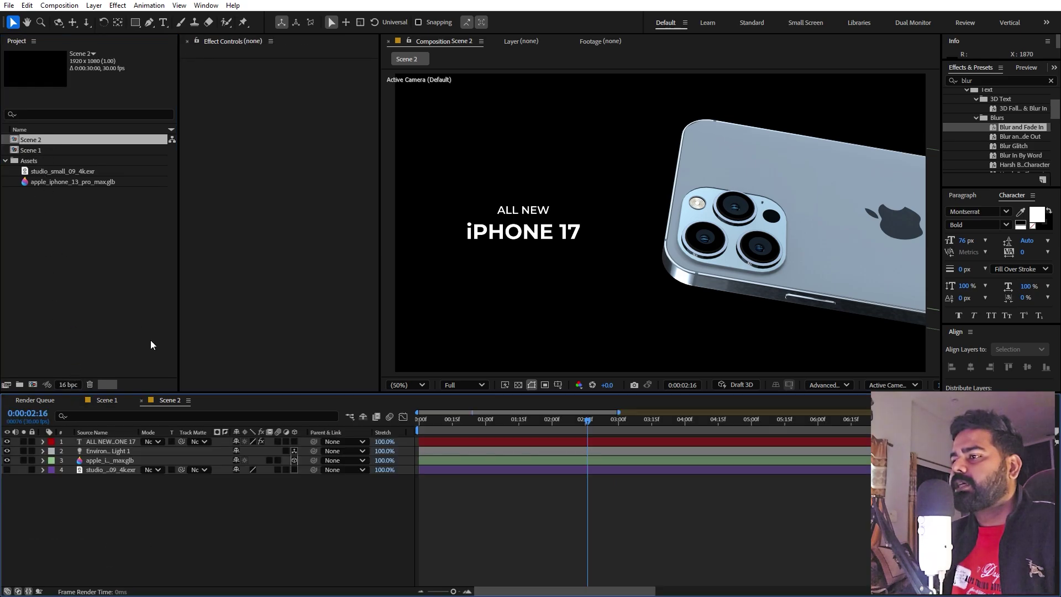
- Hide the title layer in Scene 2 and remove the phone layer's Position and X, Y, Z Rotation keyframes
left_click(109, 442)
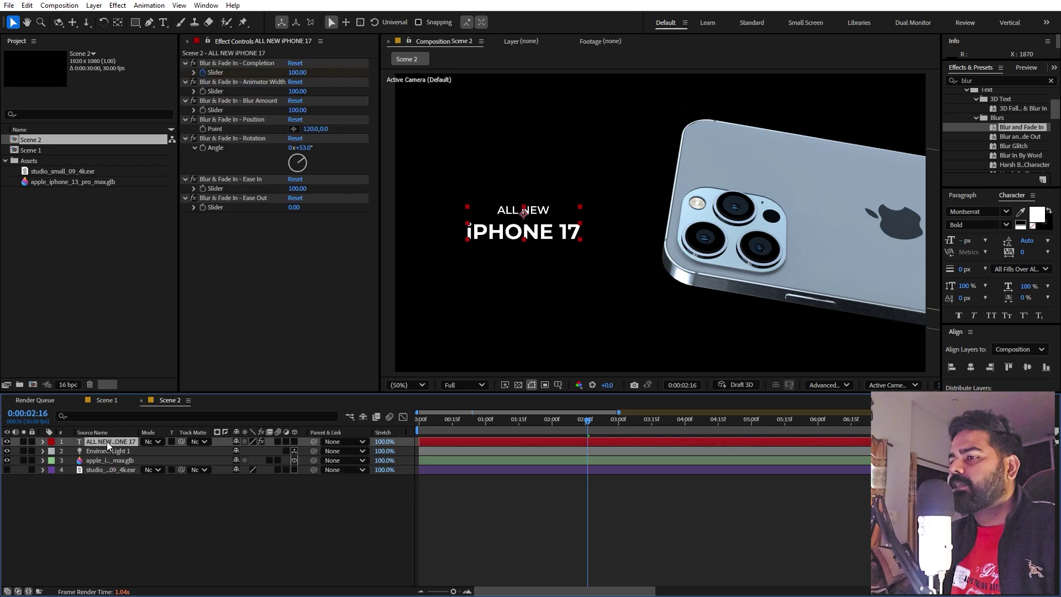
left_click(7, 442)
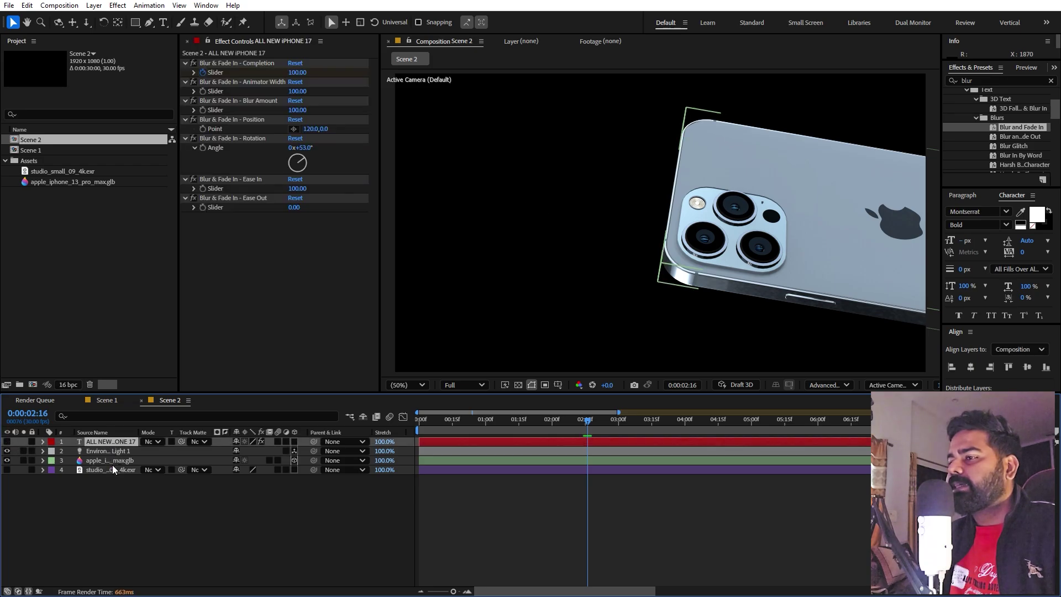
left_click(111, 462)
key("u")
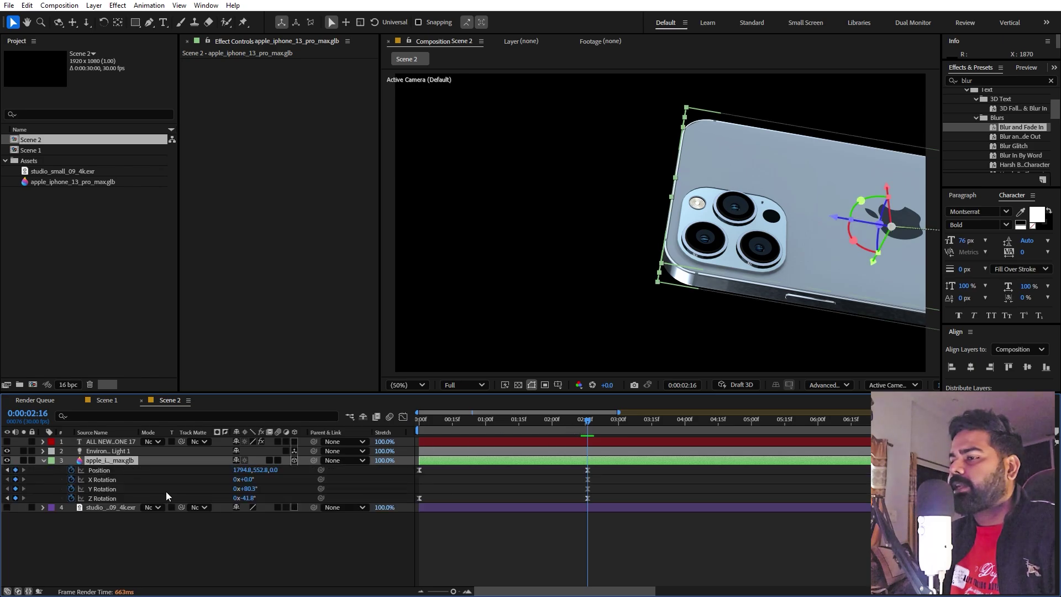
left_click_drag(75, 467, 71, 497)
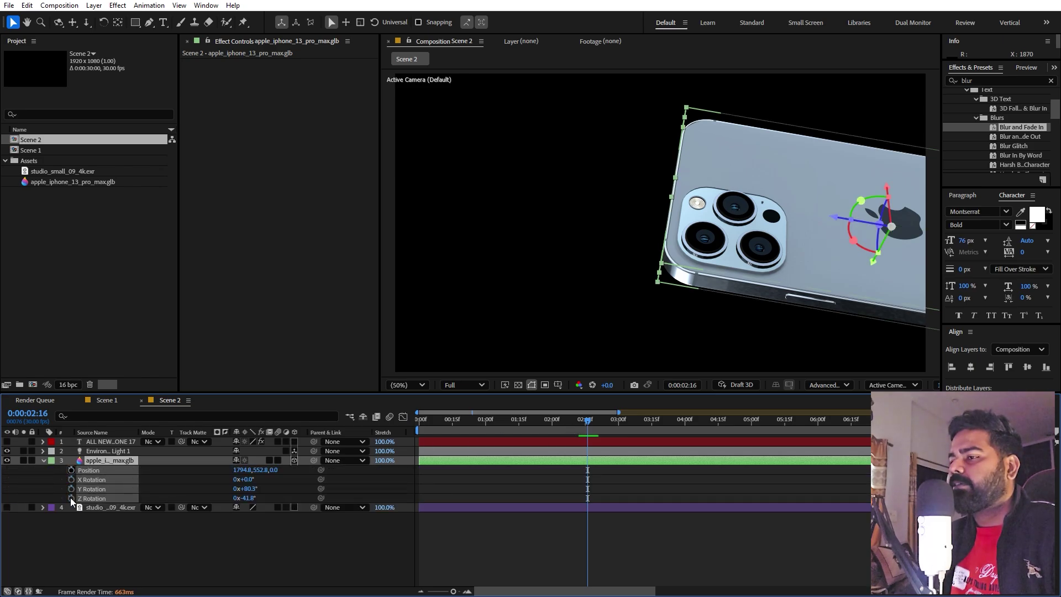
key("Delete")
left_click(141, 541)
- Reset the phone layer's transform and rotate it to -160° on X so its back faces up
left_click(753, 246)
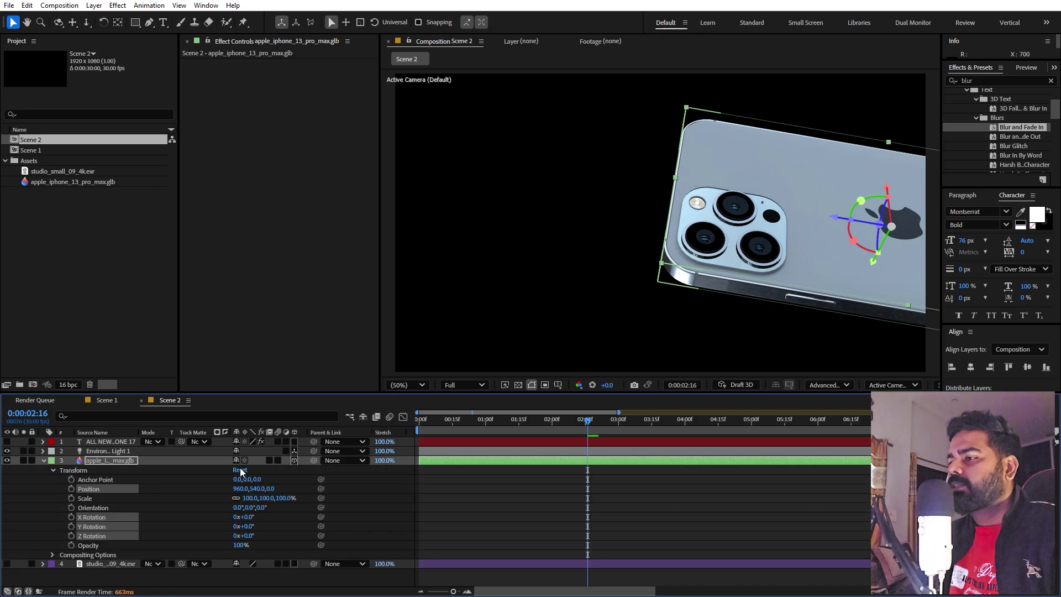
left_click(240, 469)
left_click(540, 509)
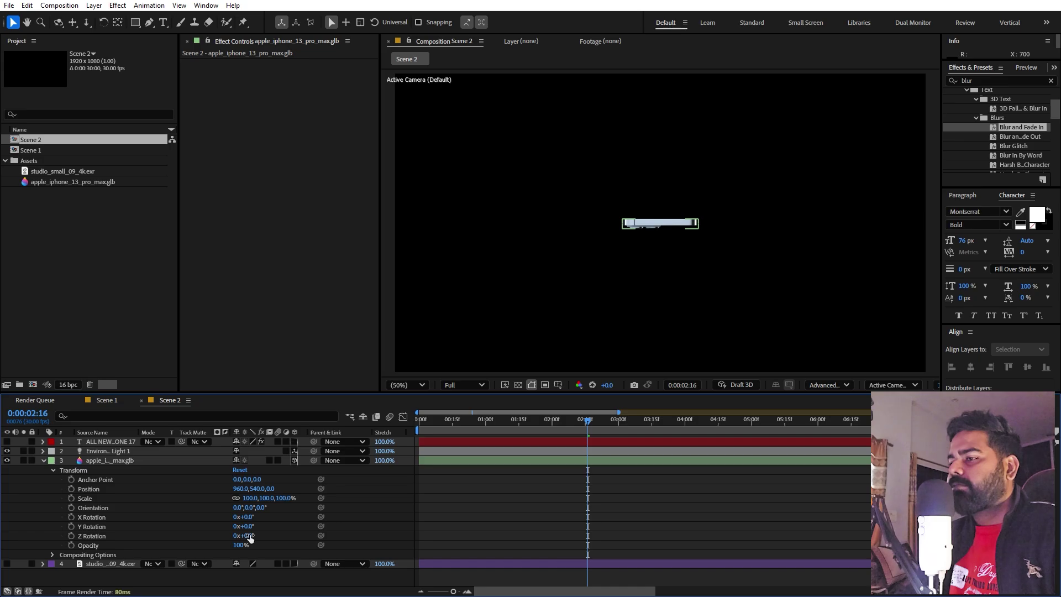
left_click_drag(250, 537, 184, 541)
key("ctrl+z")
key("ctrl+z")
- Scale the phone up to 294% and set its X Rotation to -163.1°
key("s")
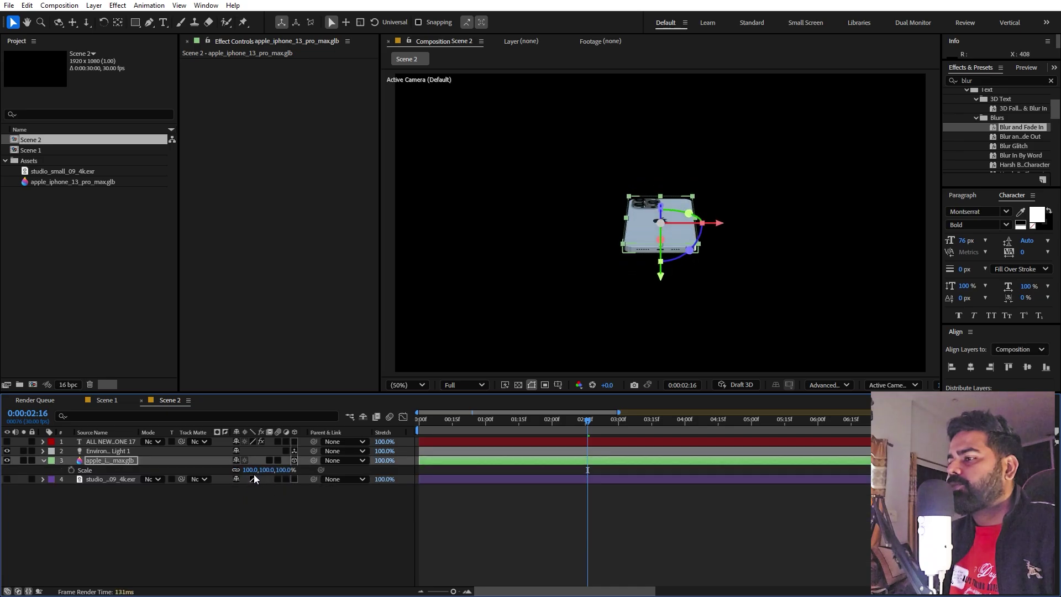
left_click_drag(253, 474, 353, 470)
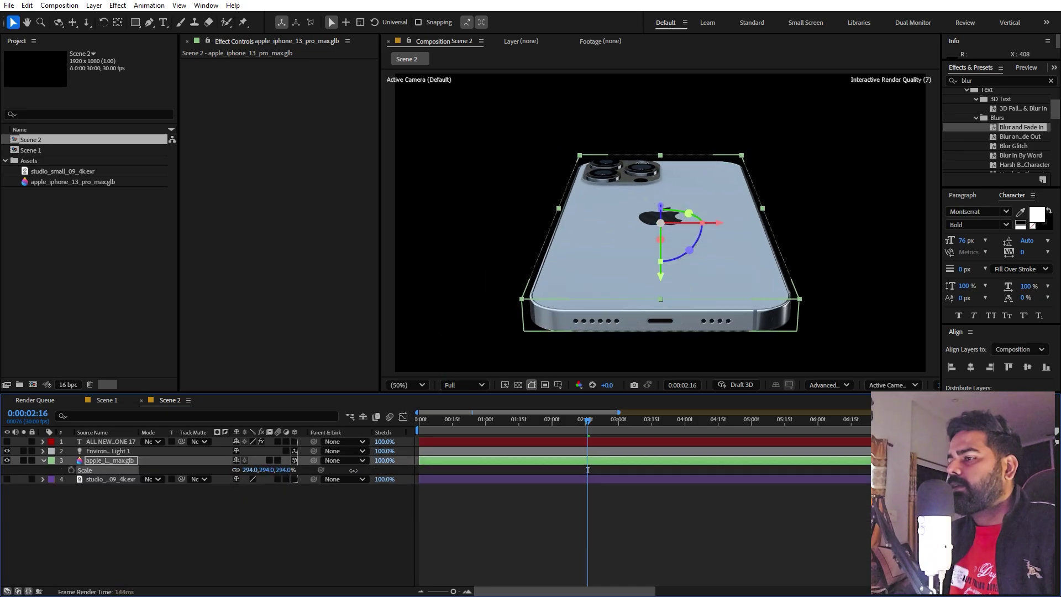
key("r")
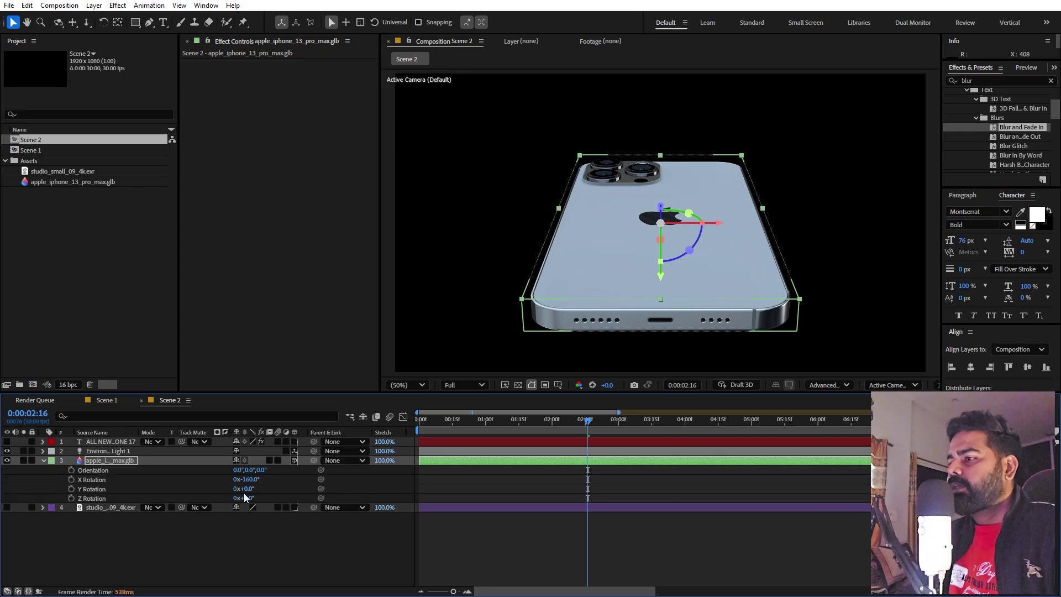
mouse_move(246, 497)
left_mouse_down()
mouse_move(227, 497)
mouse_move(251, 494)
mouse_move(235, 485)
left_mouse_up()
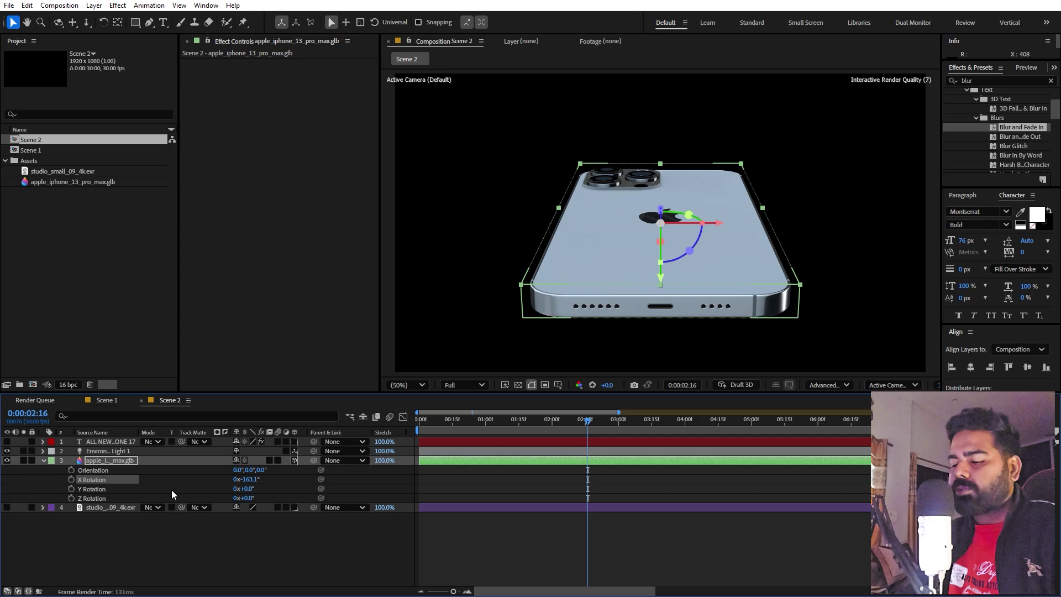
- Keyframe the phone's position at 0:00:02:16, then set it to 960, 680, -2280 at 0:00:00:00
key("p")
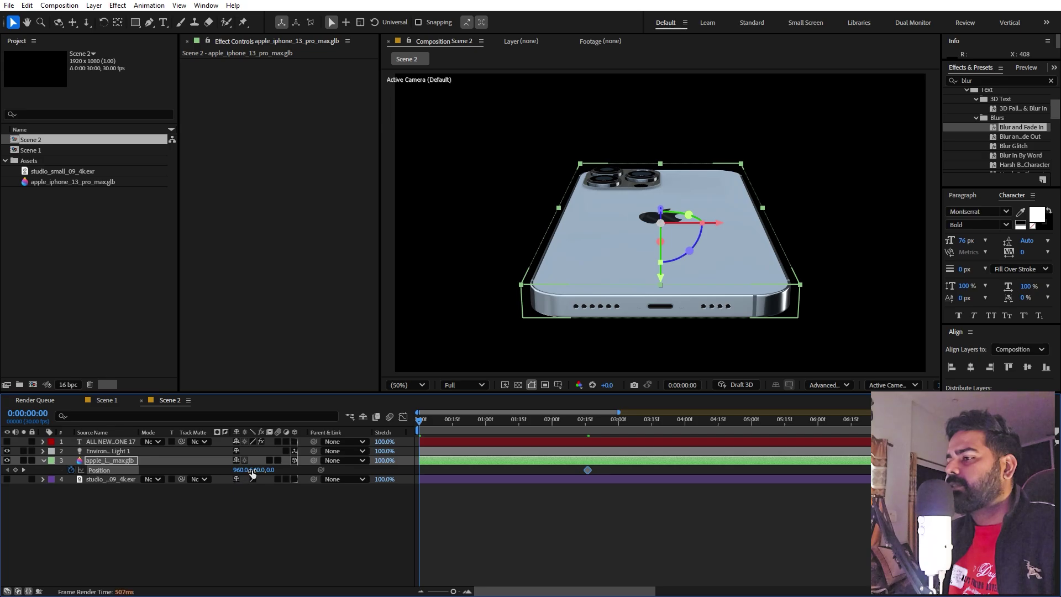
left_click_drag(270, 469, 149, 470)
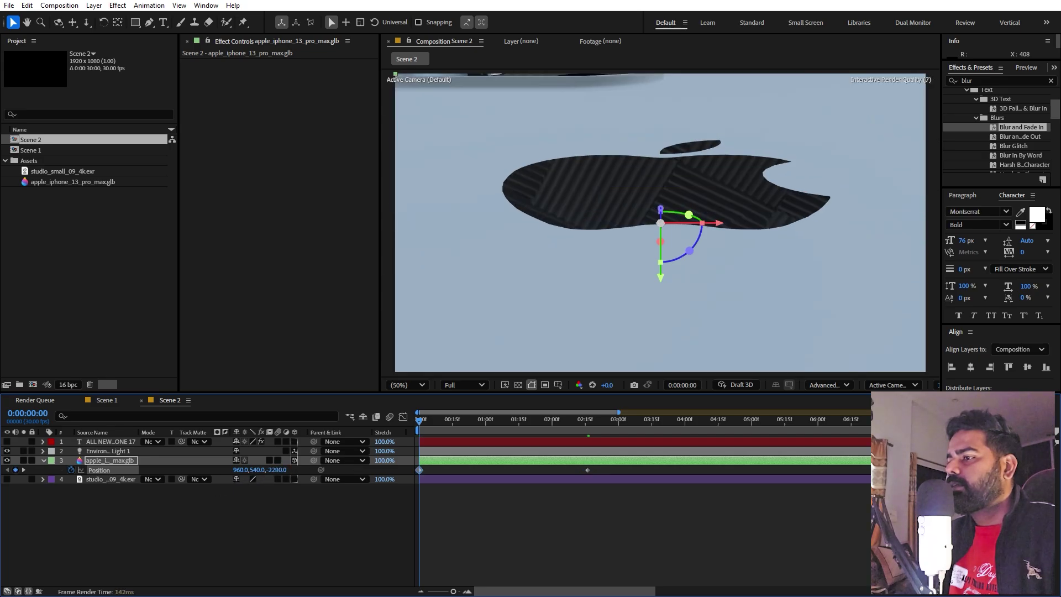
left_click(243, 530)
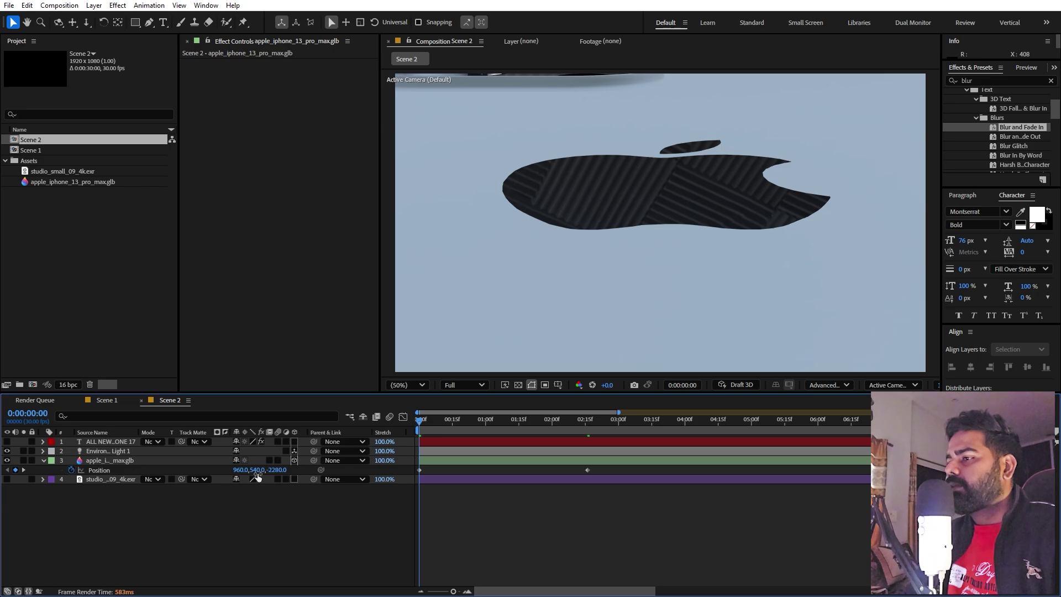
left_click_drag(266, 475, 331, 475)
left_click(279, 529)
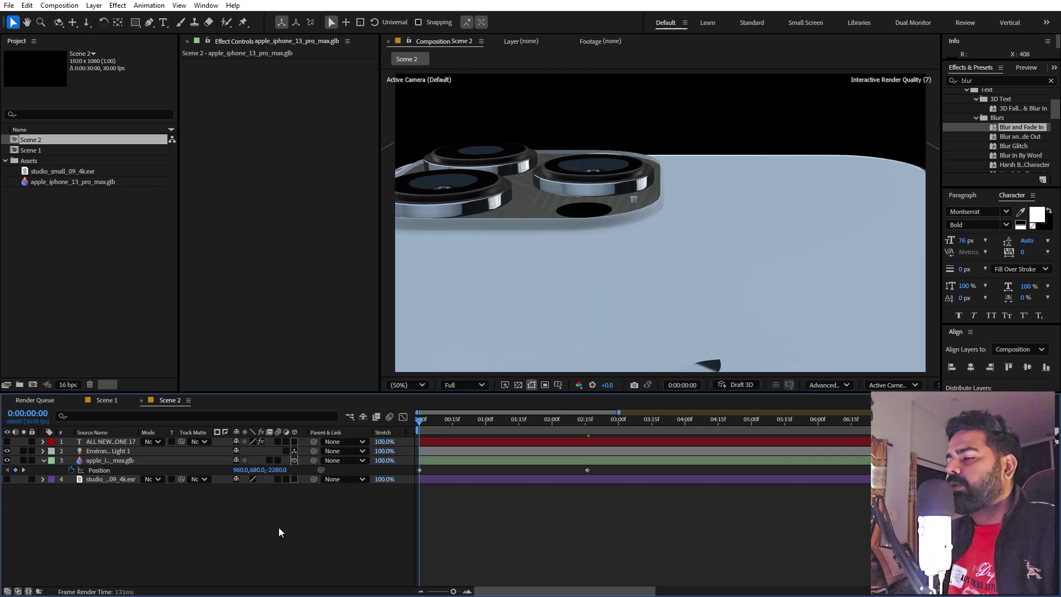
- Add a one-node camera with a 35 mm focal length to Scene 2
left_click(94, 6)
mouse_move(138, 19)
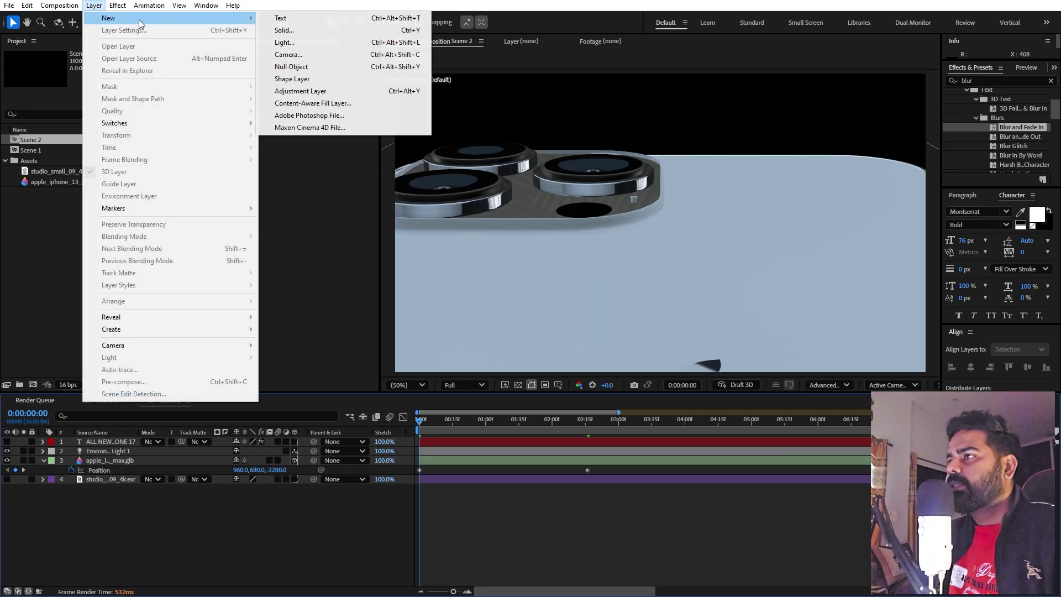
left_click(293, 54)
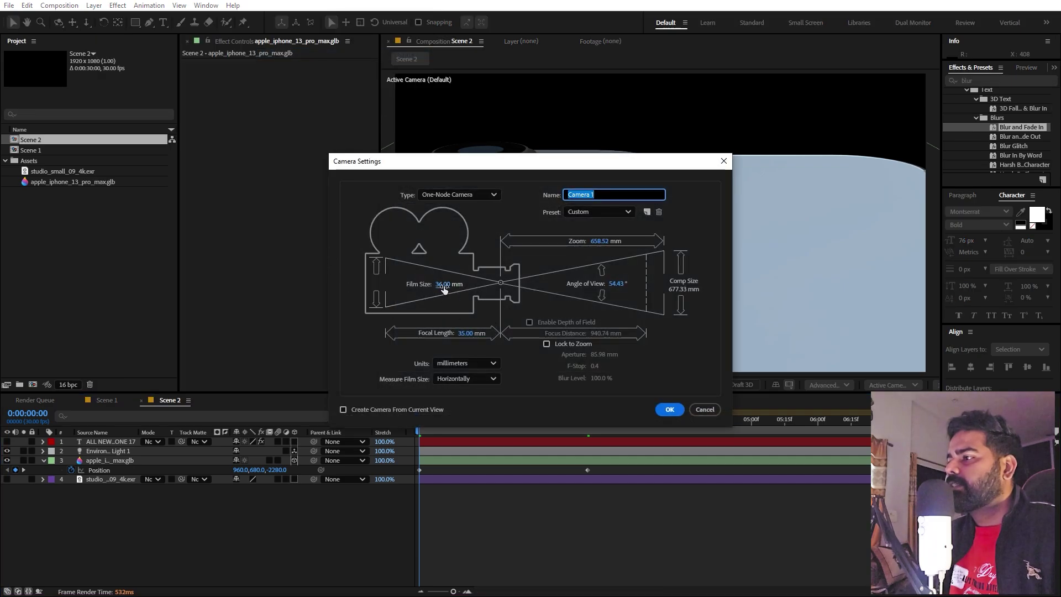
left_click(669, 409)
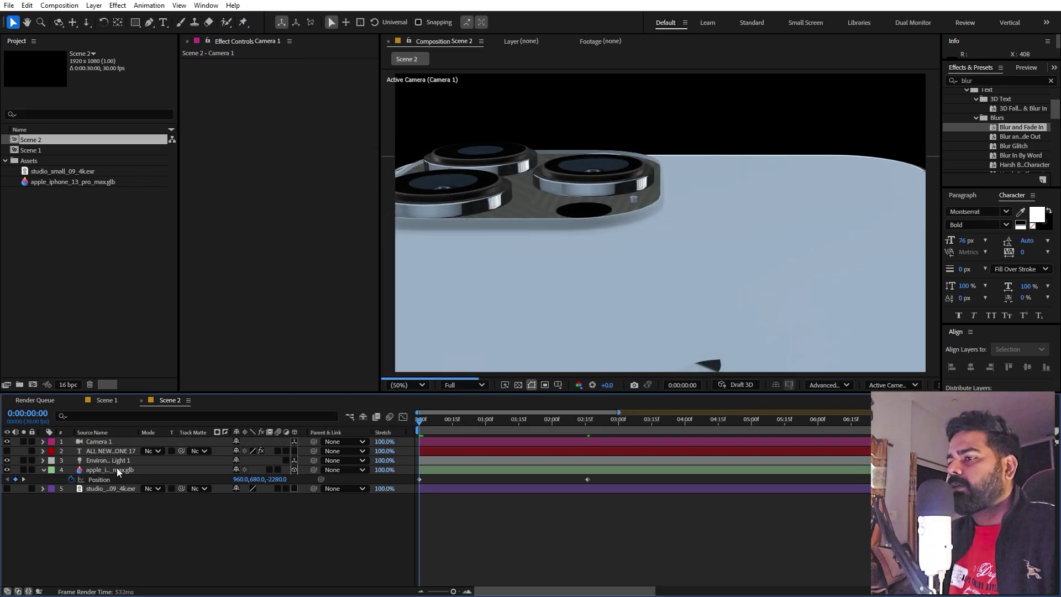
- Set the phone's starting position at 0:00:00:00 to 960, 802, -2503 so it begins out of view
left_click(118, 469)
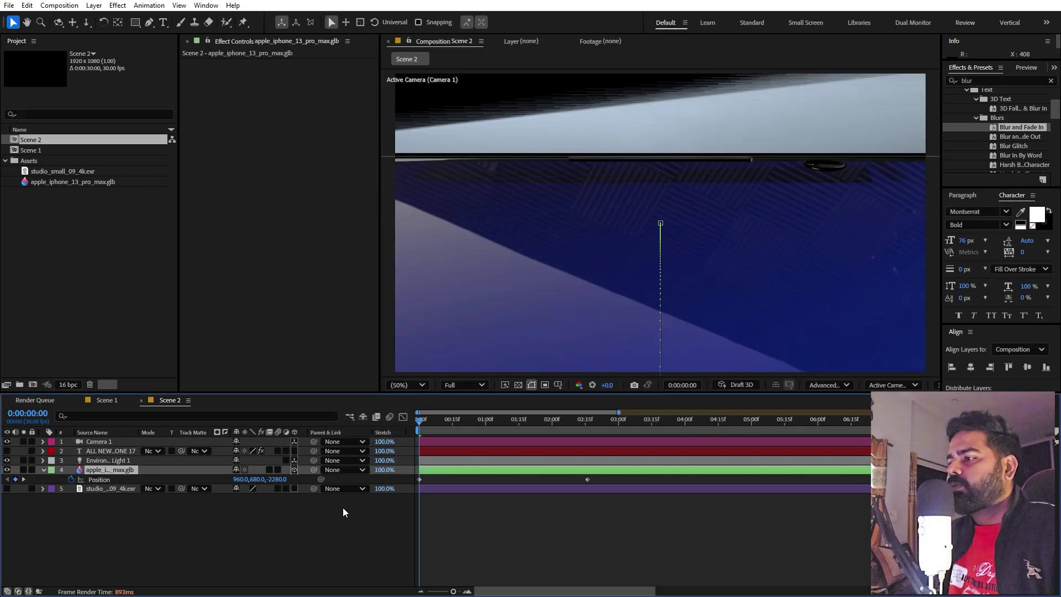
left_click_drag(347, 490, 489, 501)
left_click_drag(386, 530, 239, 566)
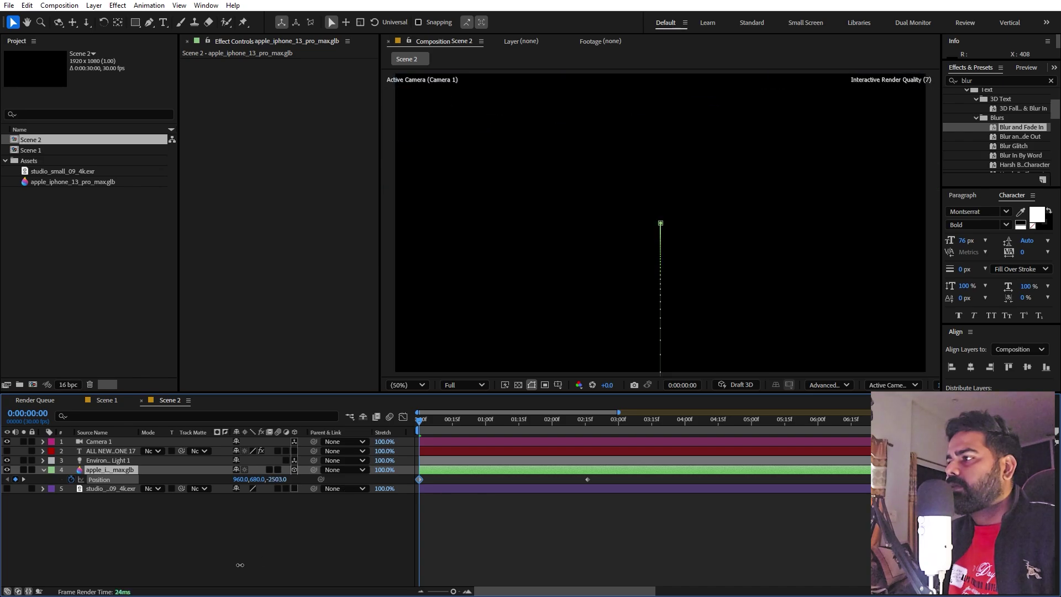
left_click_drag(254, 479, 309, 494)
- Reduce the phone's scale to 114.2% while viewing its end position at 0:00:02:16
key("k")
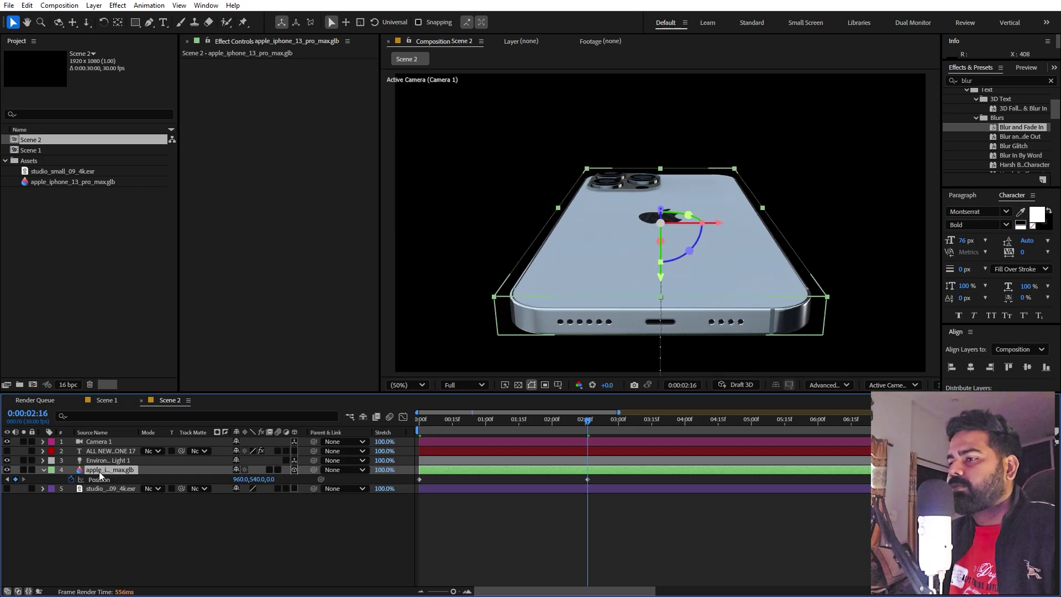
key("s")
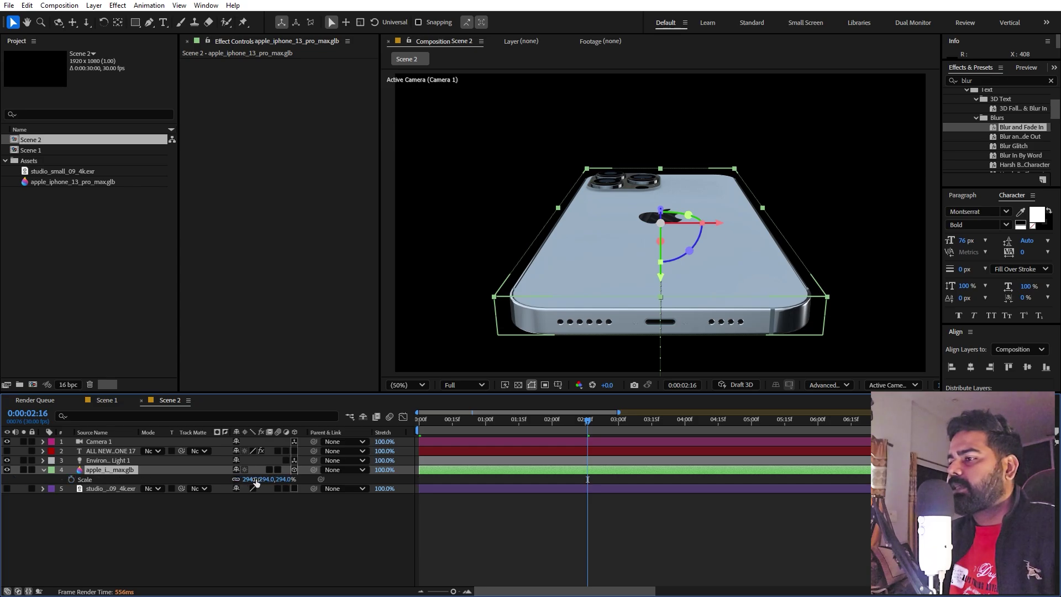
left_click(255, 479)
key("Return")
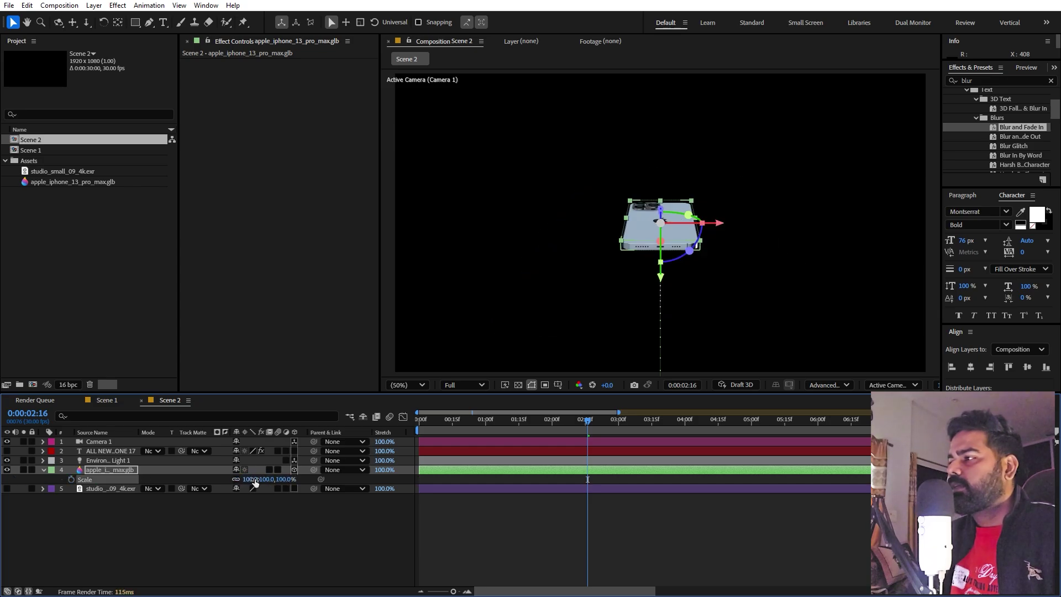
left_click(265, 510)
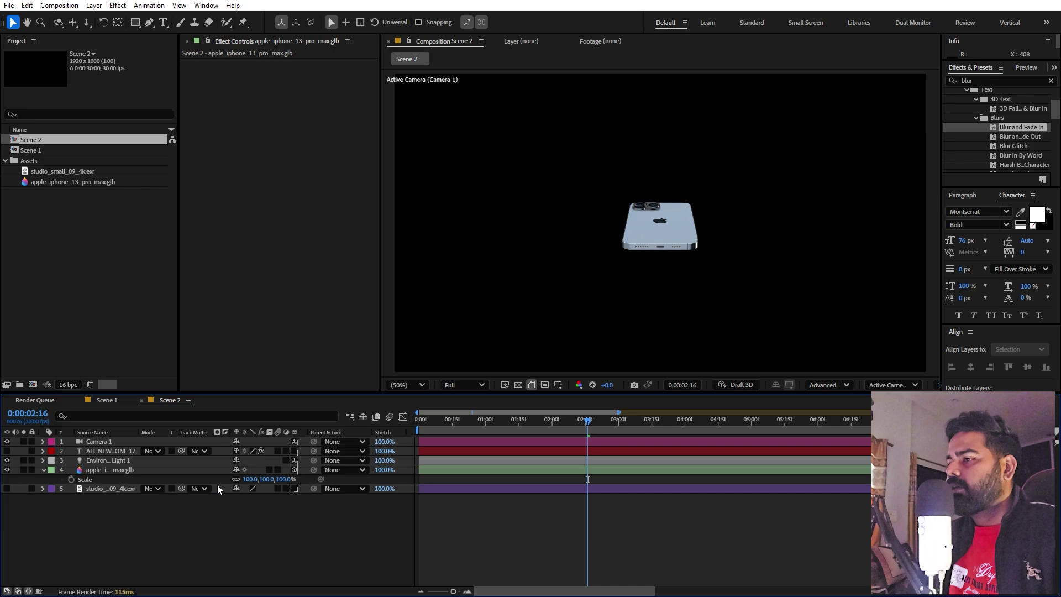
left_click_drag(253, 479, 262, 479)
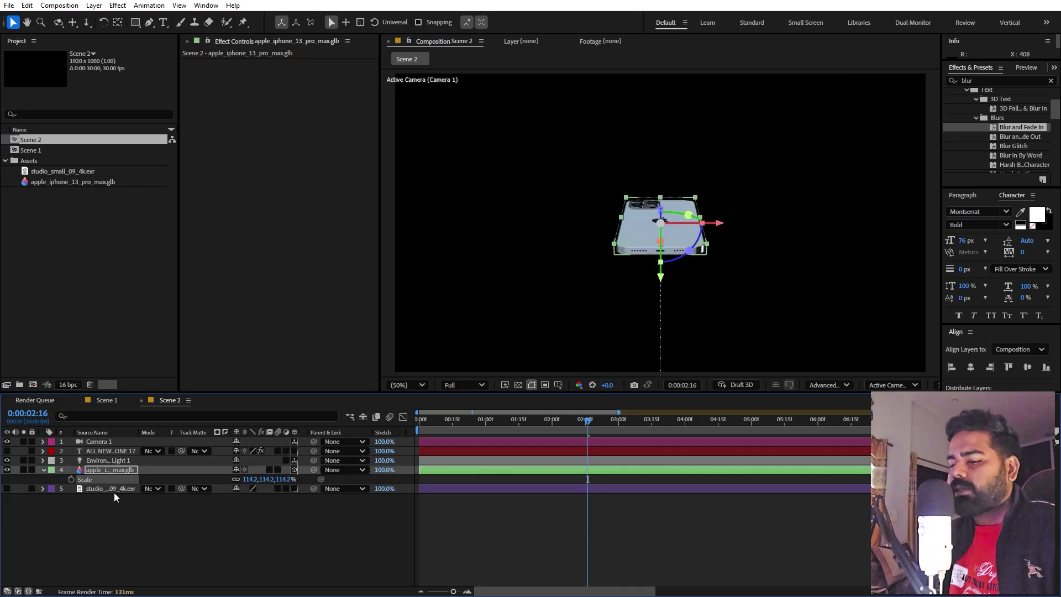
- Keyframe the phone's X, Y and Z Rotation and move those keyframes to 0:00:00:00
key("r")
left_click_drag(72, 489, 71, 506)
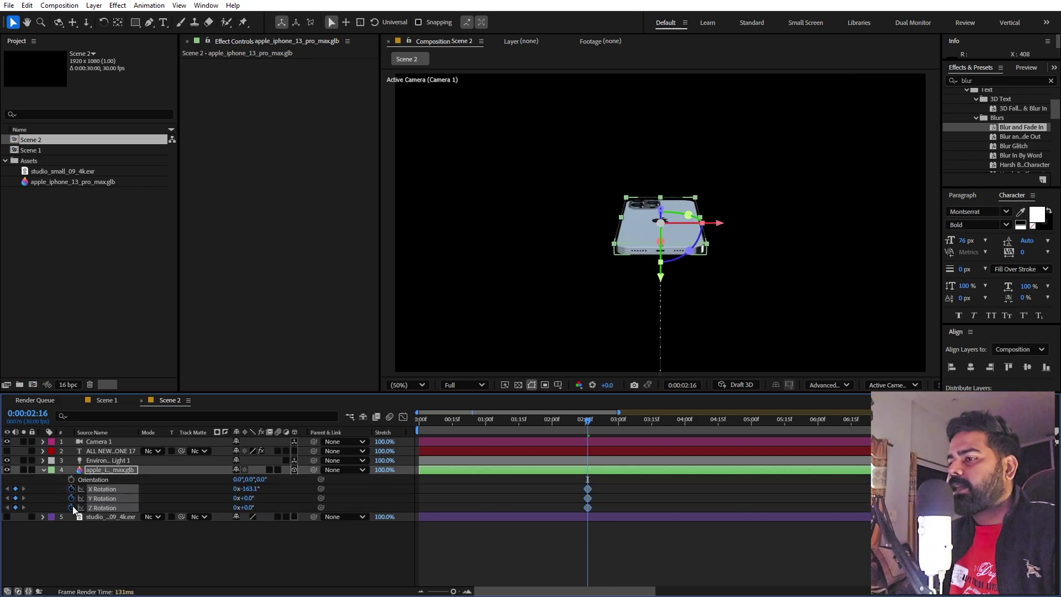
key("u")
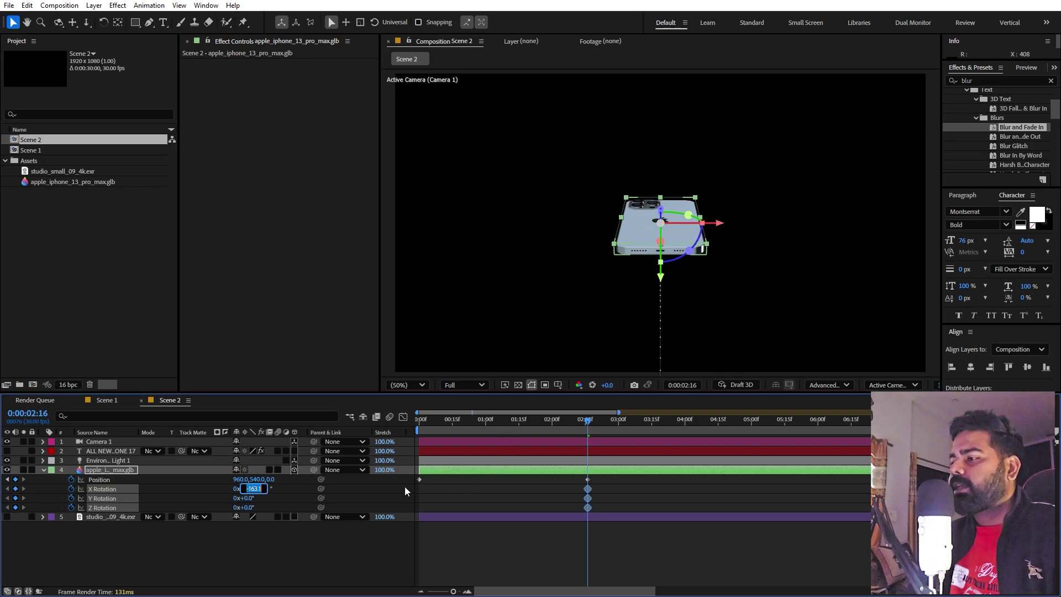
left_click(567, 493)
left_click_drag(591, 502, 451, 499)
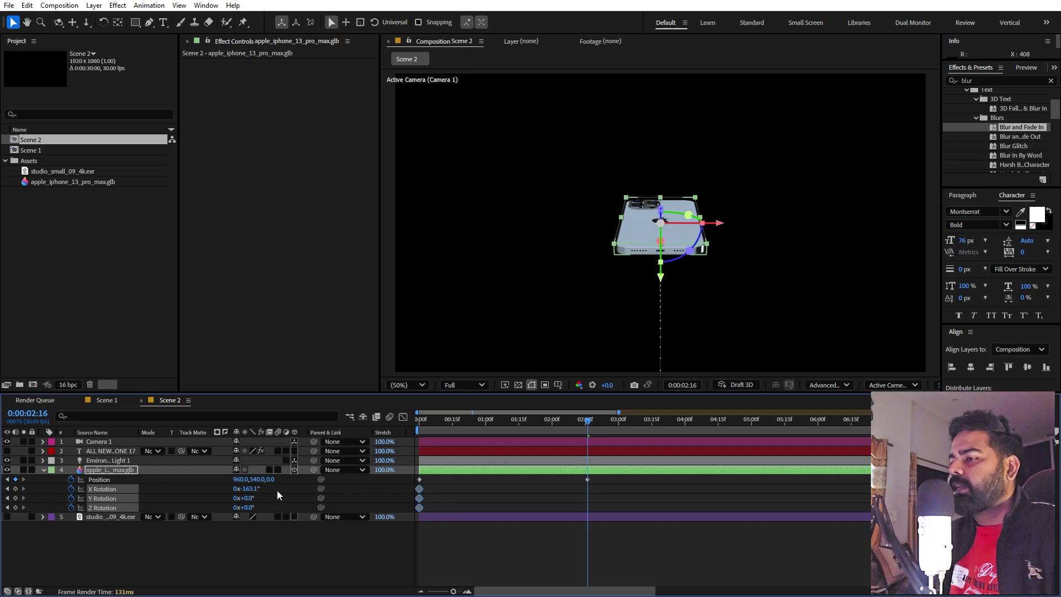
- Set the phone's X Rotation to -90° at 0:00:02:16 so it stands upright
type("-115.1")
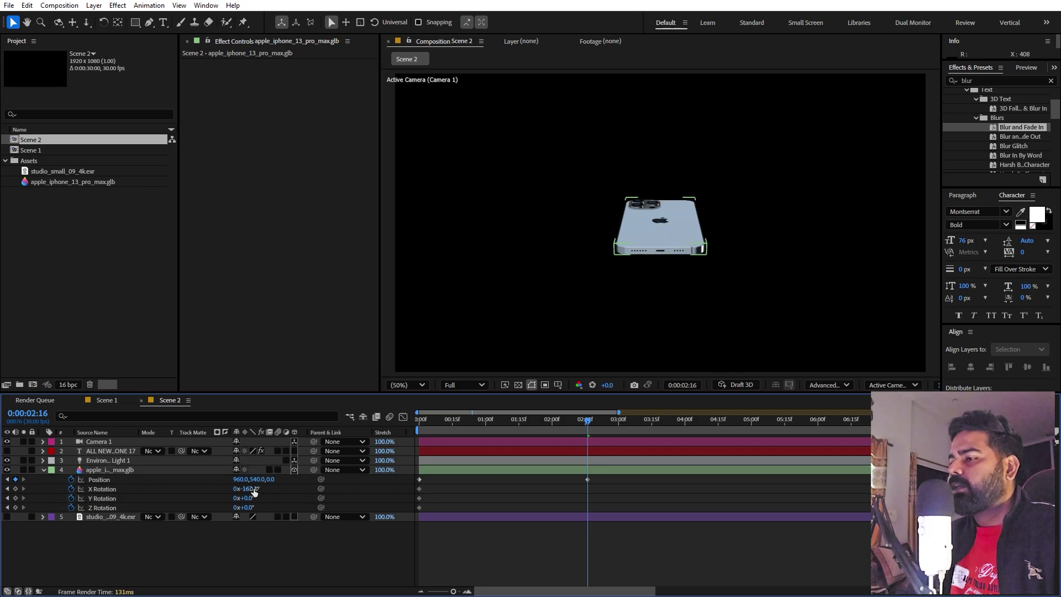
key("Return")
left_click_drag(281, 488, 257, 493)
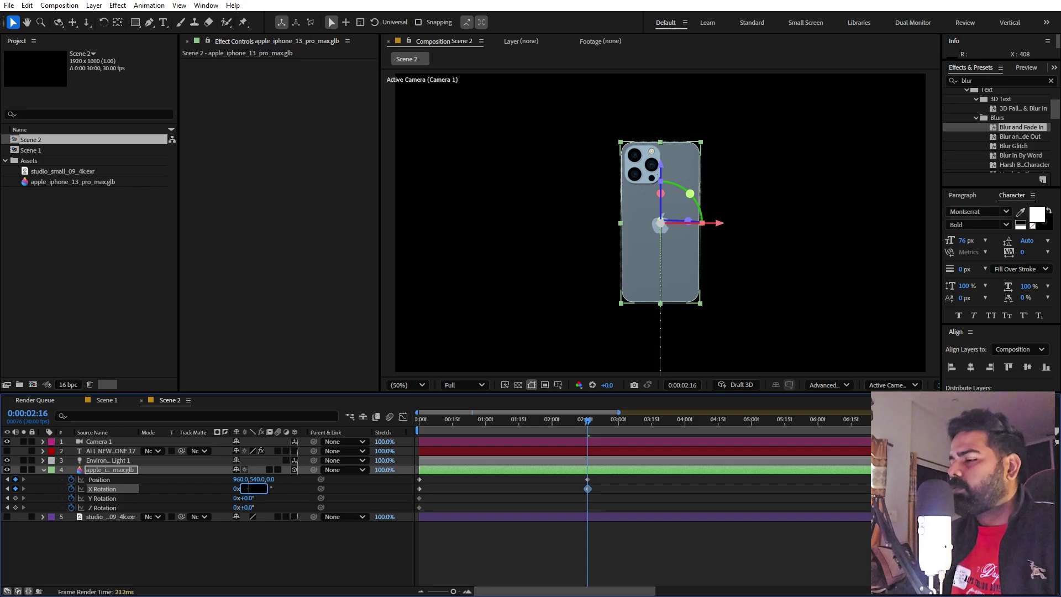
type("90")
key("Return")
left_click(519, 524)
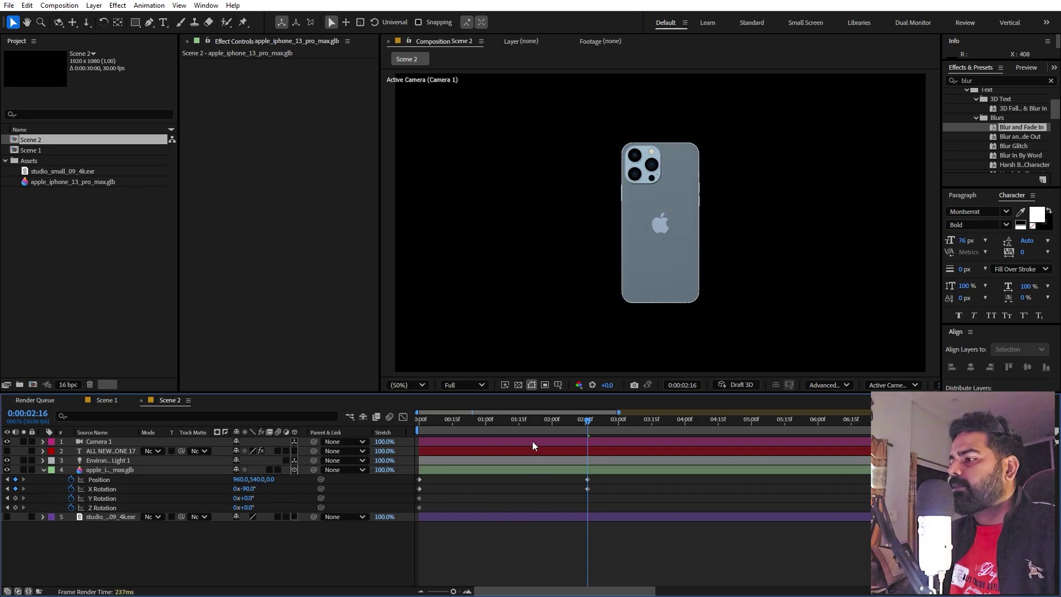
- Set the phone's X Rotation to -277.1° at 0:00:00:00 and preview the animation
left_click_drag(525, 421, 407, 447)
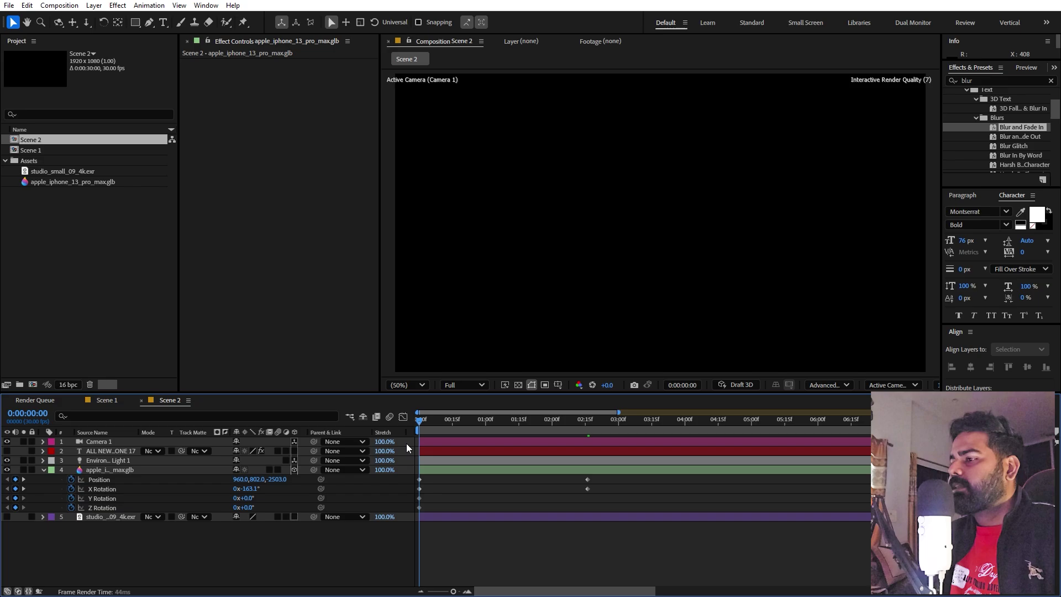
left_click_drag(247, 488, 194, 496)
key("space")
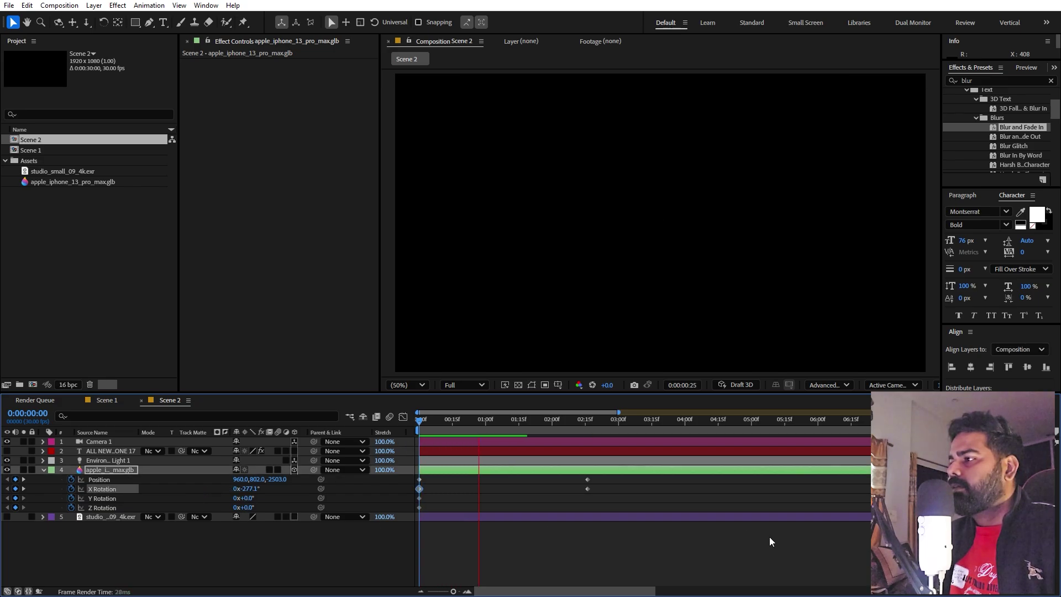
left_click_drag(546, 422, 430, 446)
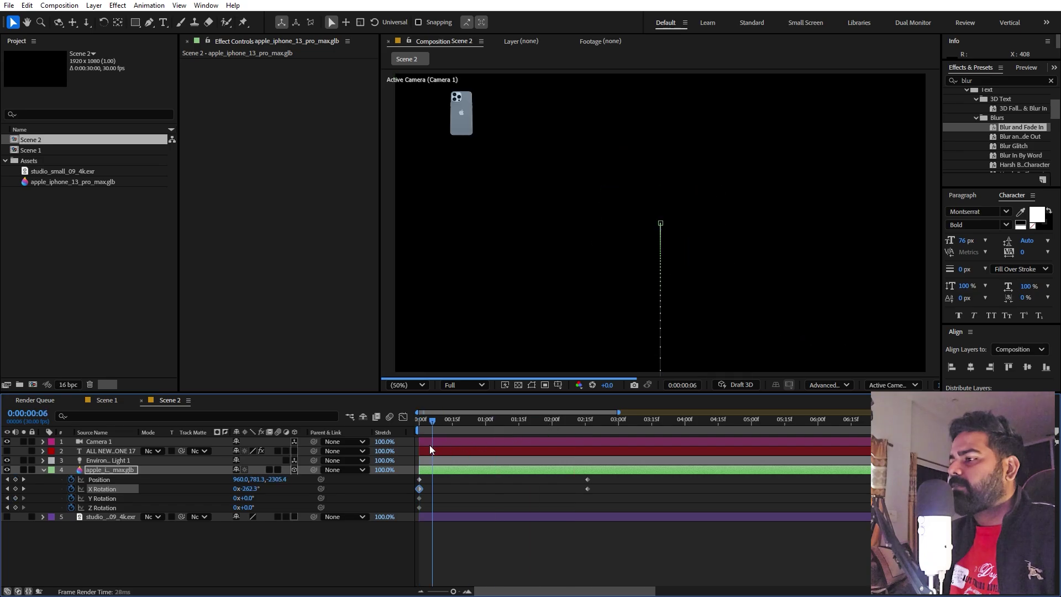
key("Home")
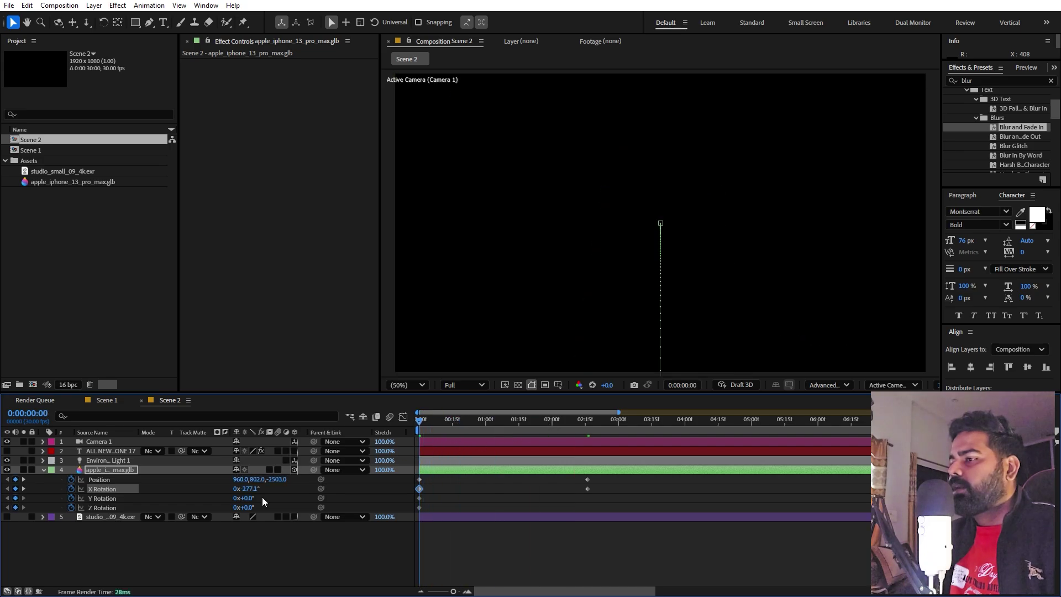
left_click_drag(260, 484, 232, 480)
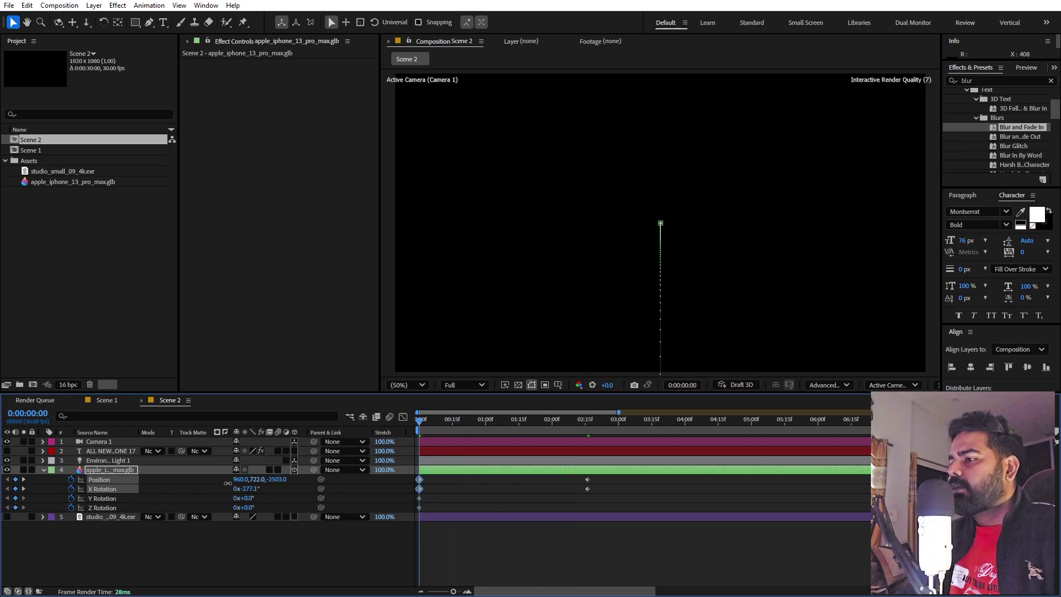
key("ctrl+z")
- Preview the phone's fly-in animation and go to its end keyframes at 0:00:02:16
key("space")
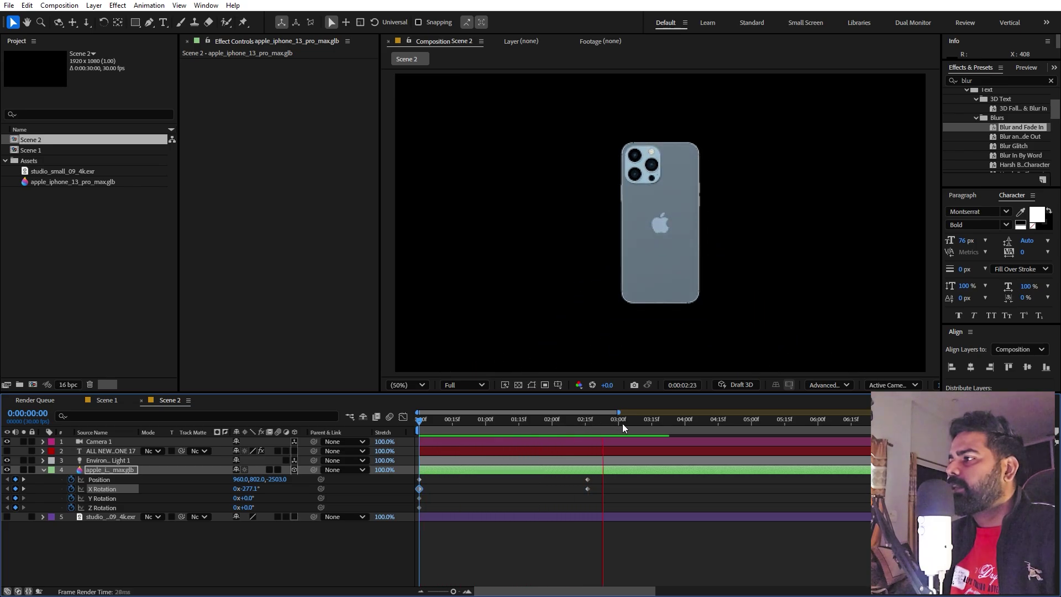
key("space")
left_click_drag(616, 435, 588, 426)
left_click(215, 546)
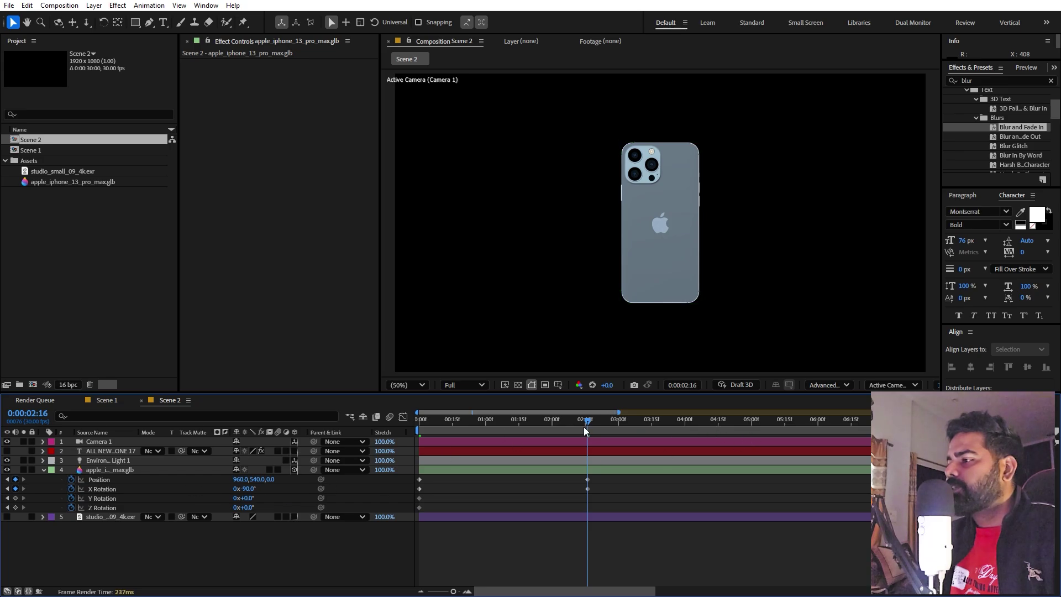
- Move the phone's Y and Z Rotation keyframes to 0:00:01:13 and set Z Rotation to 28° at 0:00:02:16
left_click_drag(585, 424, 512, 433)
left_click_drag(429, 496, 412, 508)
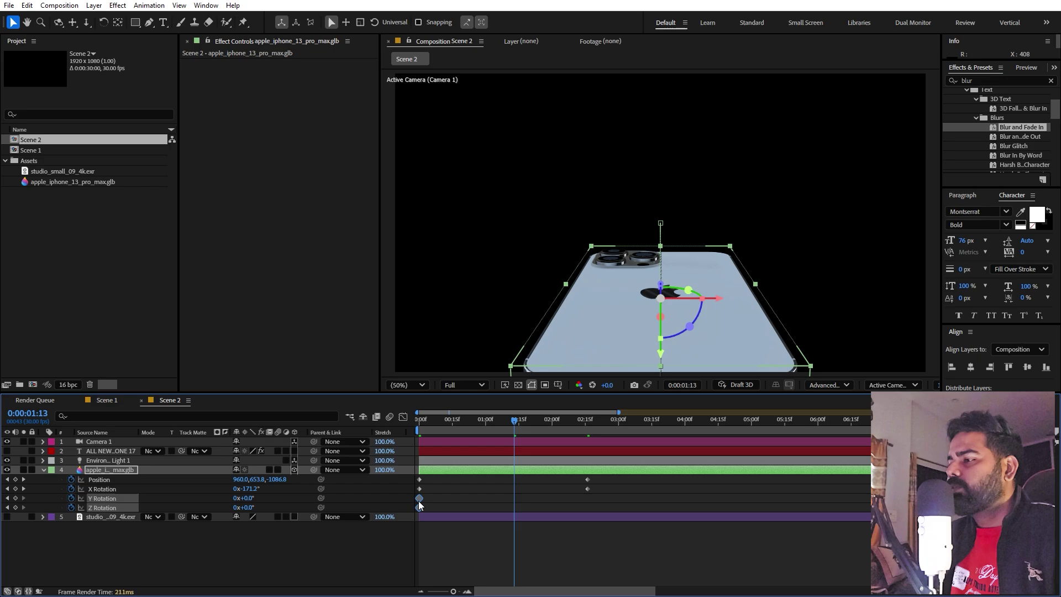
left_click_drag(544, 420, 592, 430)
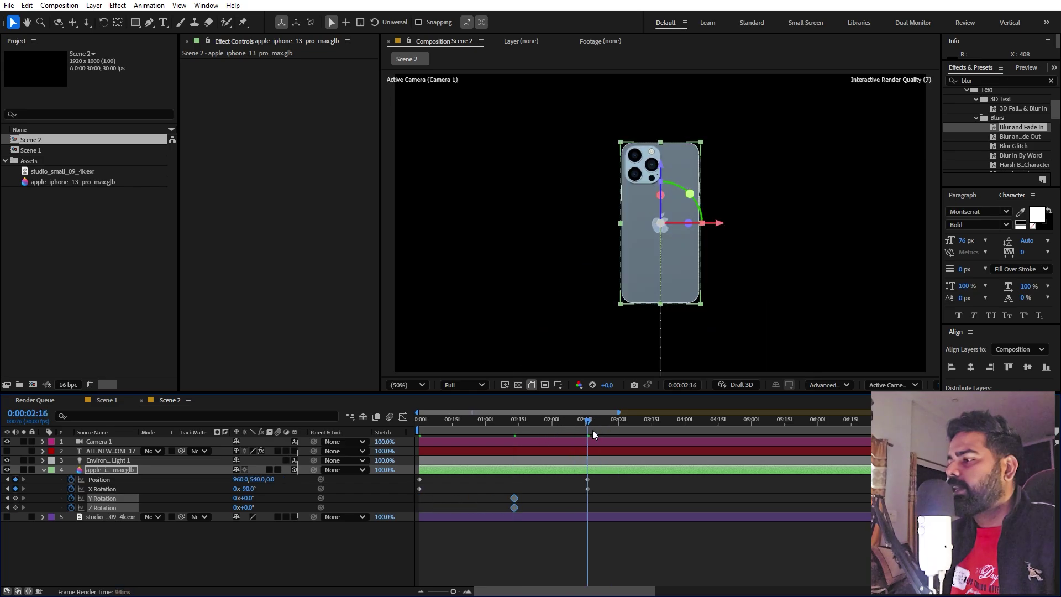
left_click(270, 509)
left_click_drag(247, 509, 261, 507)
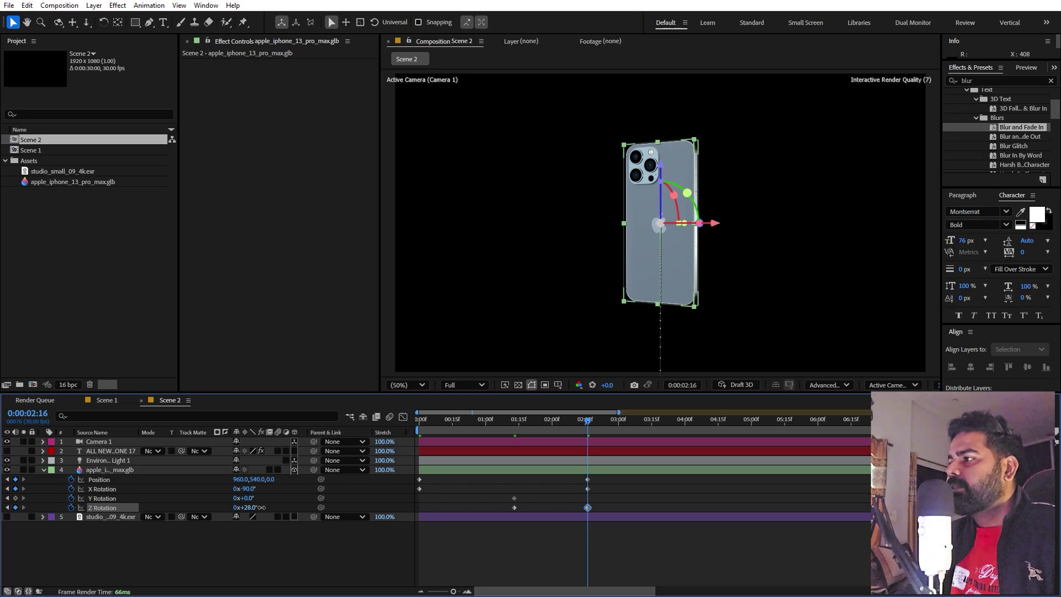
left_click(471, 576)
key("space")
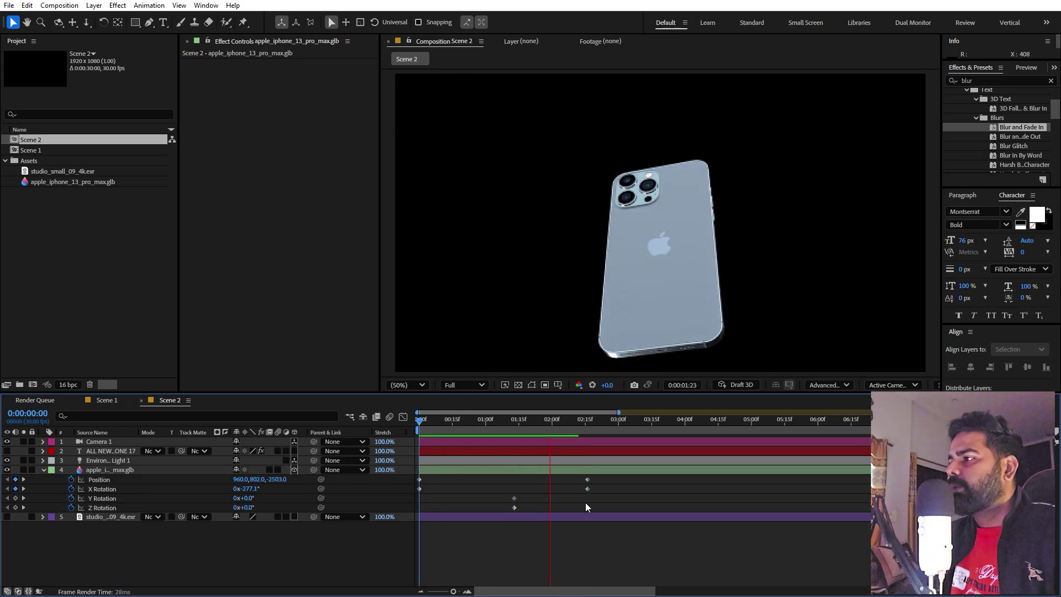
- Apply Easy Ease to all of the phone layer's Position and X, Y and Z Rotation keyframes
left_click(592, 487)
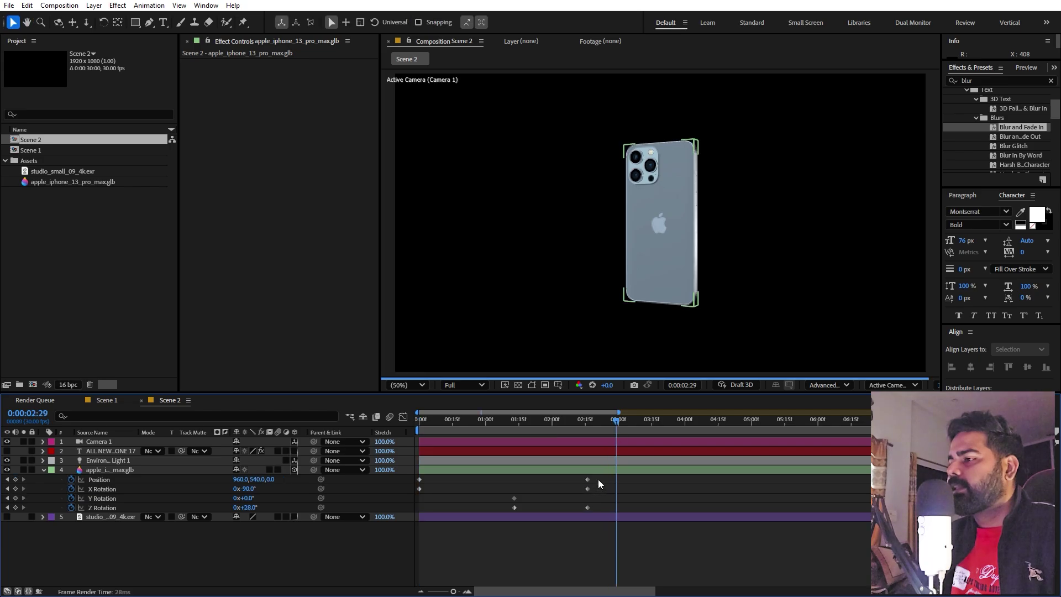
left_click_drag(598, 479, 344, 520)
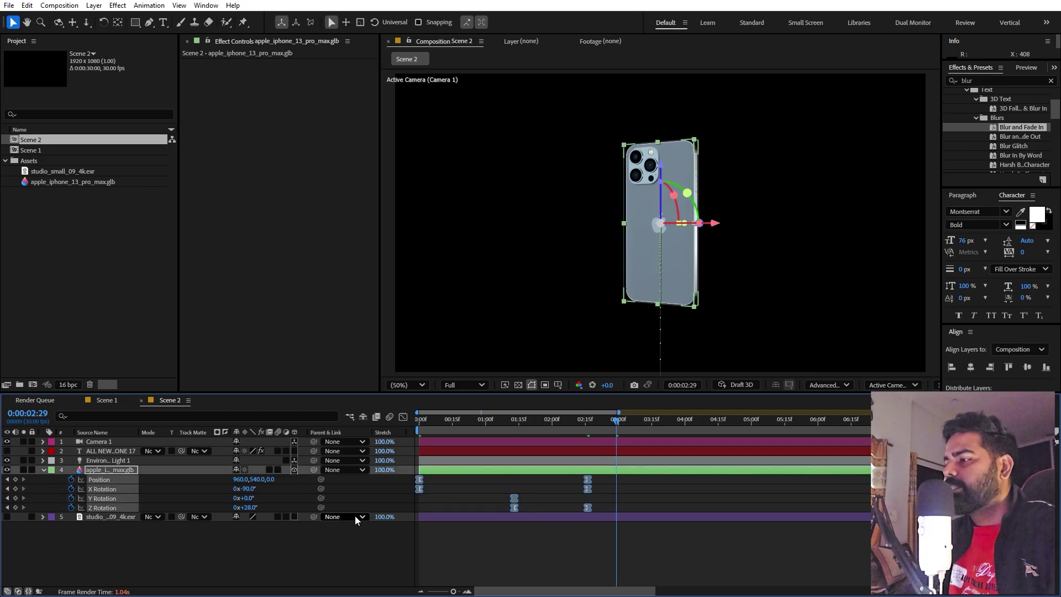
left_click_drag(602, 496, 496, 509)
- Reshape the phone's Position and X Rotation speed curves to start fast and settle slowly, and preview the motion
left_click_drag(596, 479, 401, 486)
left_click(403, 417)
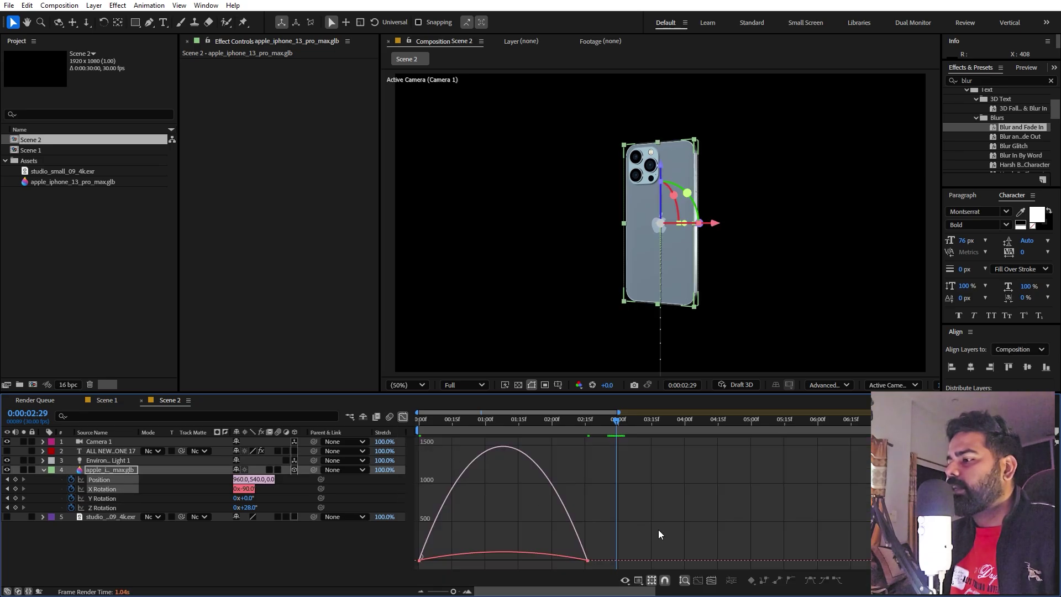
left_click_drag(693, 491, 412, 557)
left_click(478, 420)
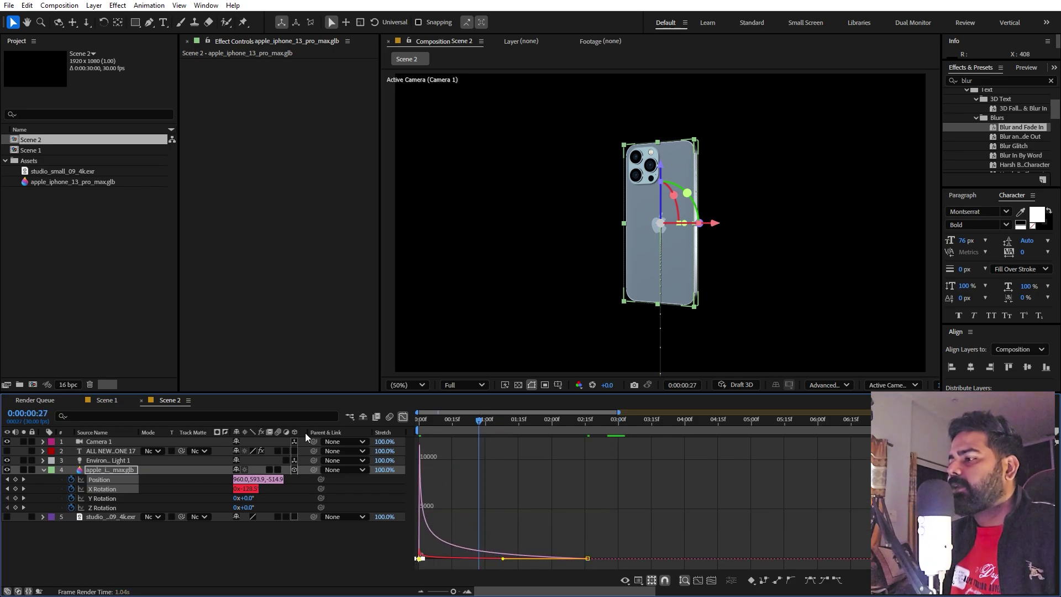
key("space")
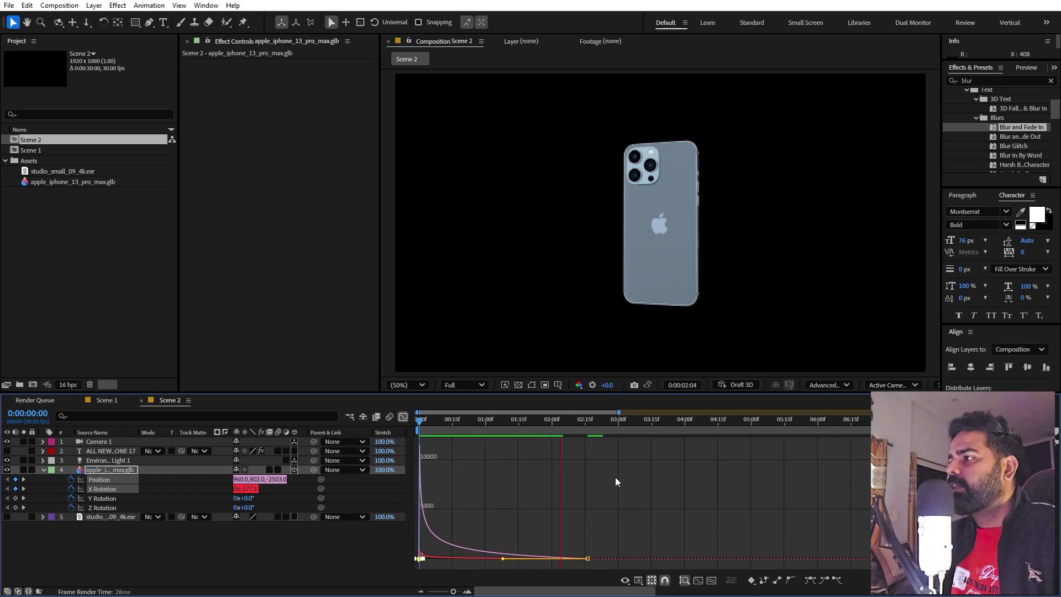
key("space")
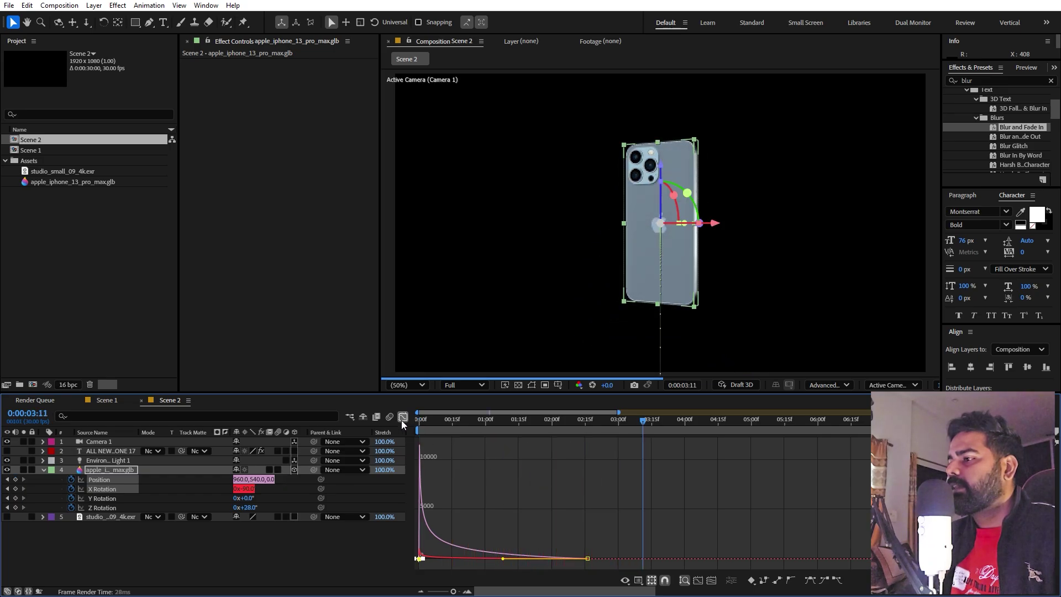
left_click(403, 417)
- Move the phone's ending Z Rotation keyframe to 0:00:03:13 and preview the slower turn
left_click(627, 496)
left_click_drag(587, 507, 646, 506)
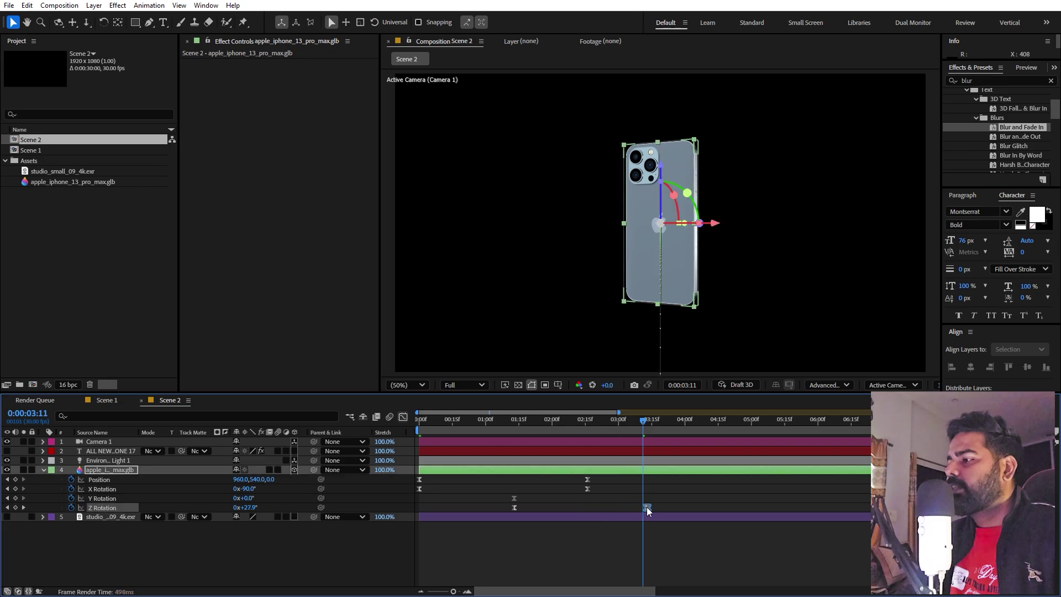
left_click_drag(643, 421, 502, 451)
key("space")
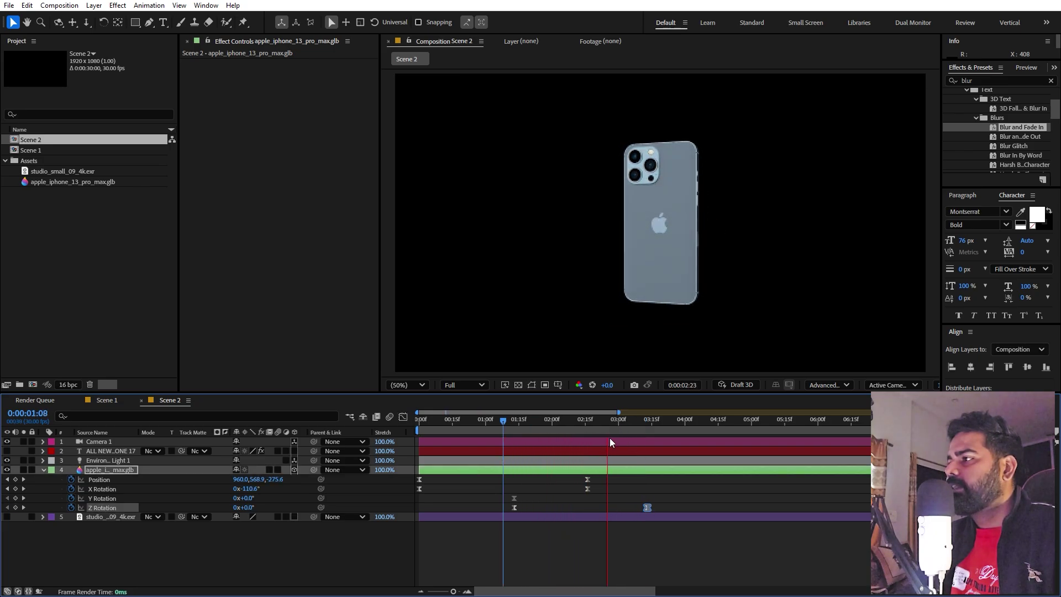
left_click_drag(620, 425, 466, 457)
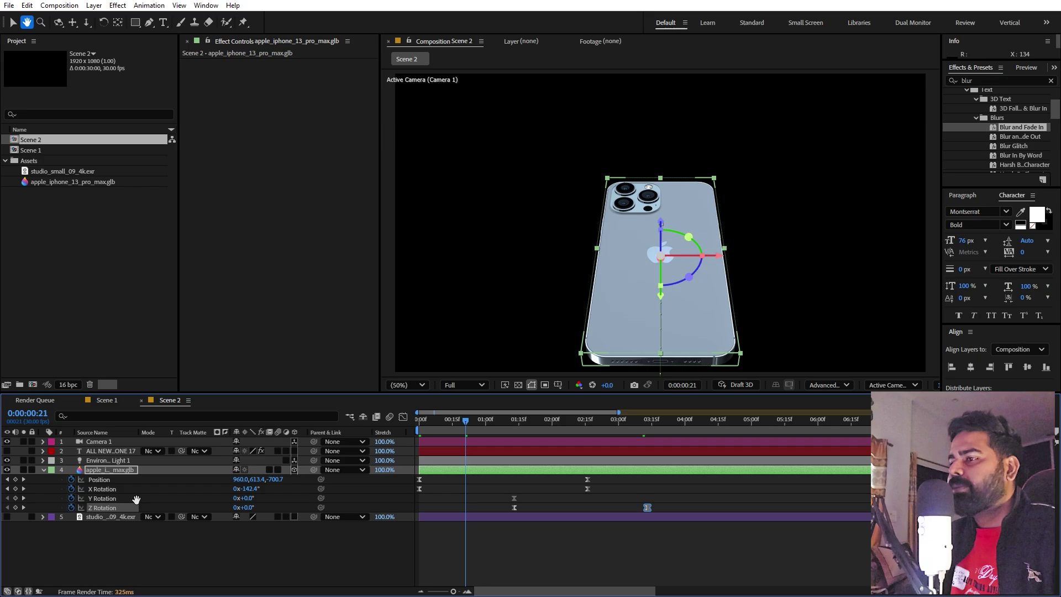
- Duplicate the phone model layer and reveal the copy's keyframed properties
key("v")
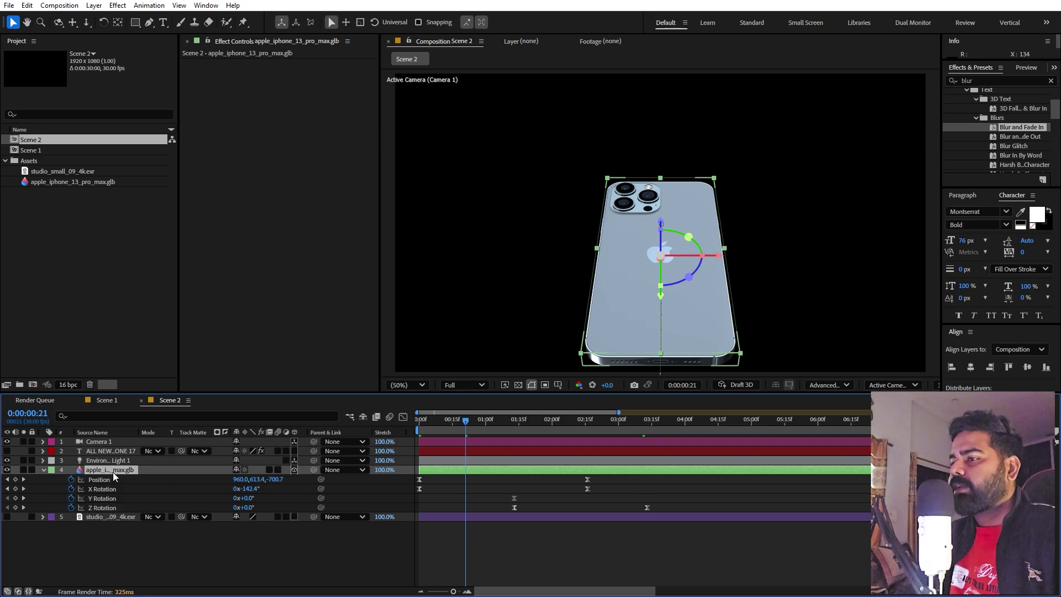
key("ctrl+d")
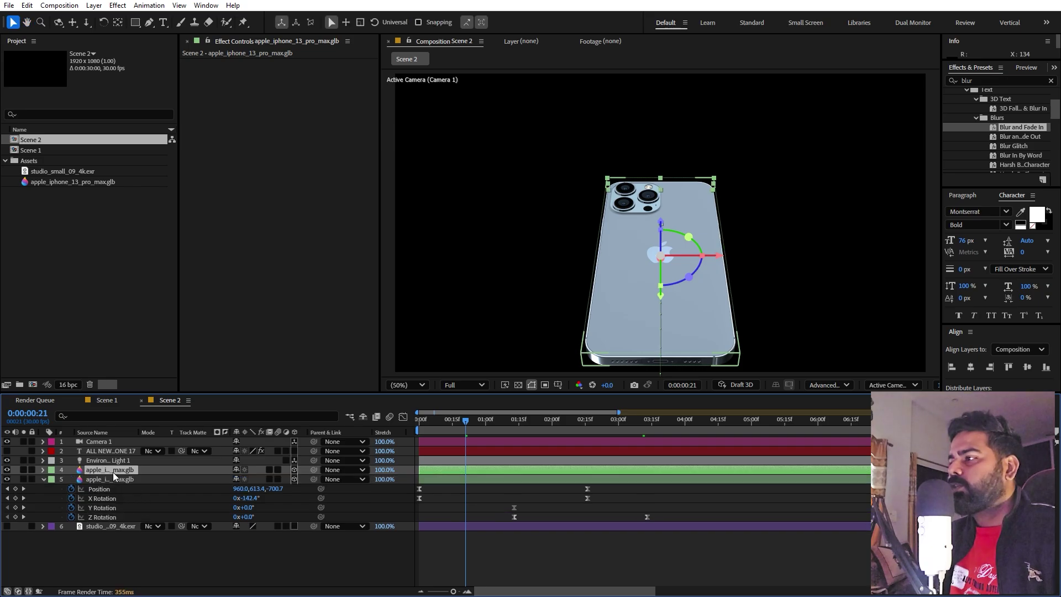
key("u")
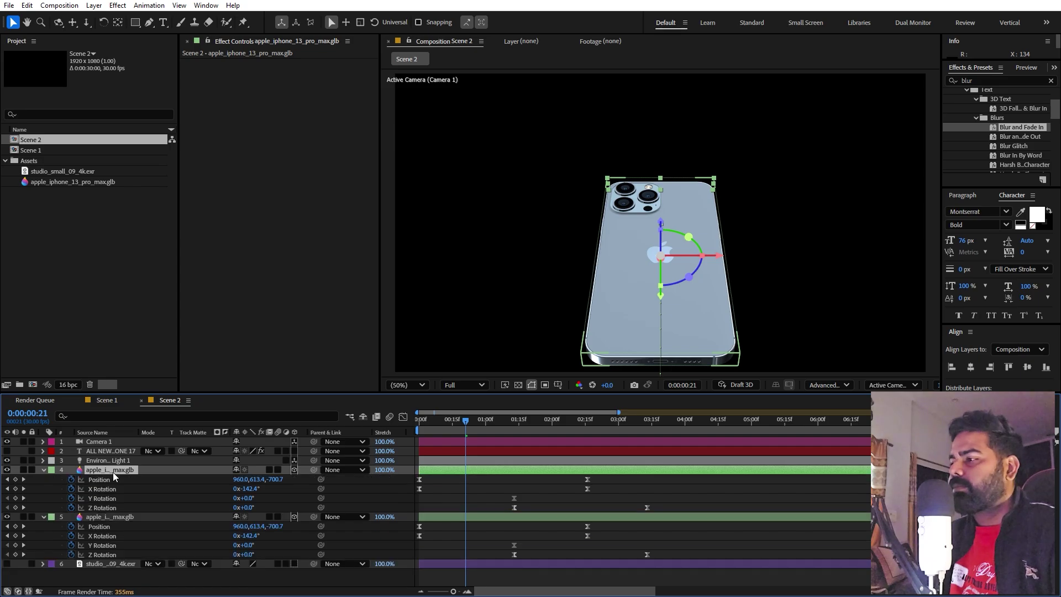
- Clear the duplicate phone's Position and X Rotation keyframes at 0:00:02:16 and key both properties anew at 0:00:01:13
left_click_drag(504, 433, 581, 435)
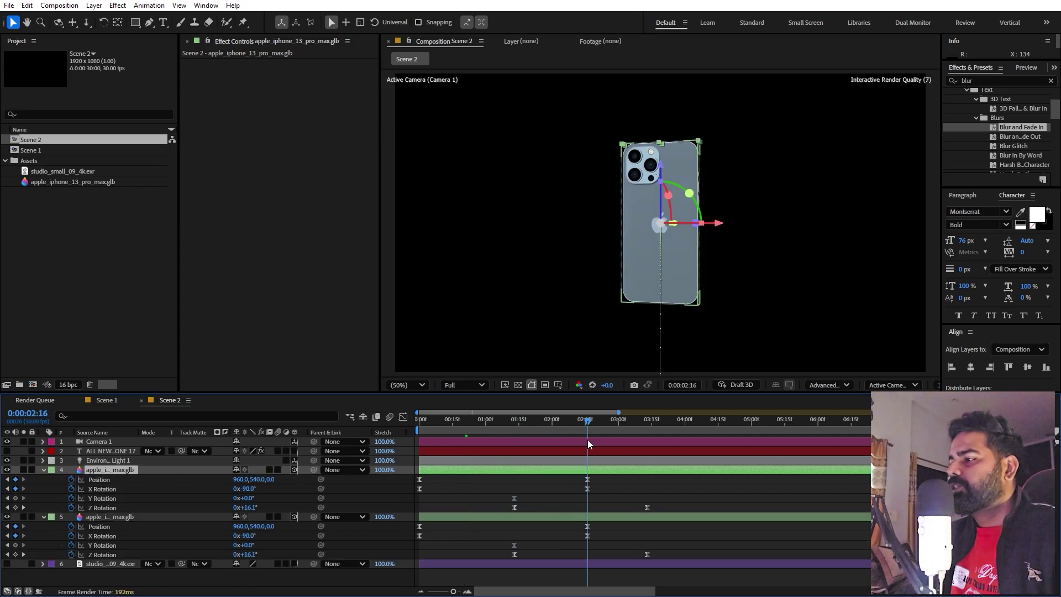
left_click(72, 480)
left_click(71, 489)
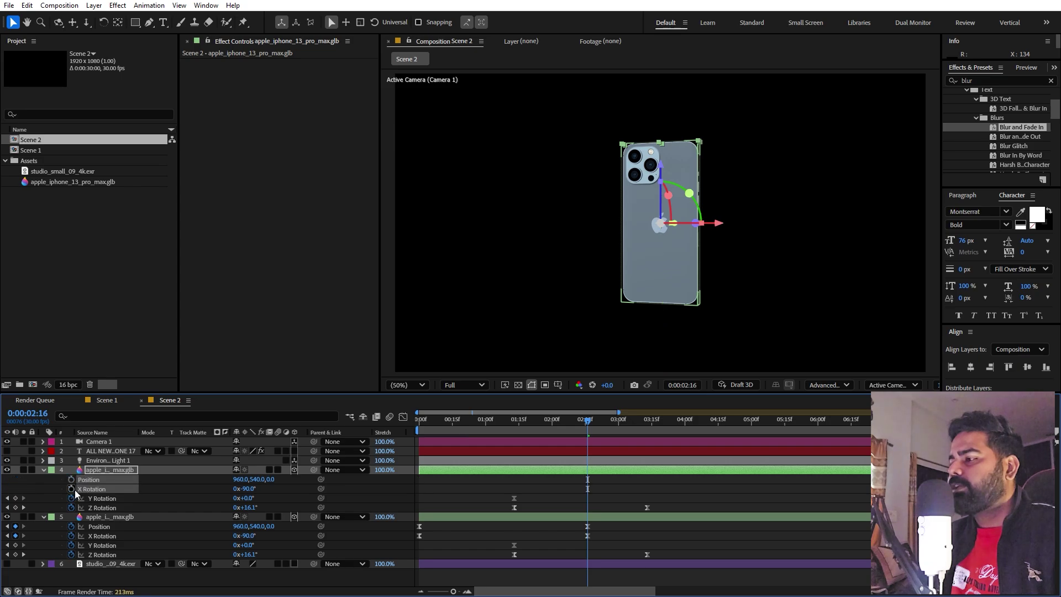
key("j")
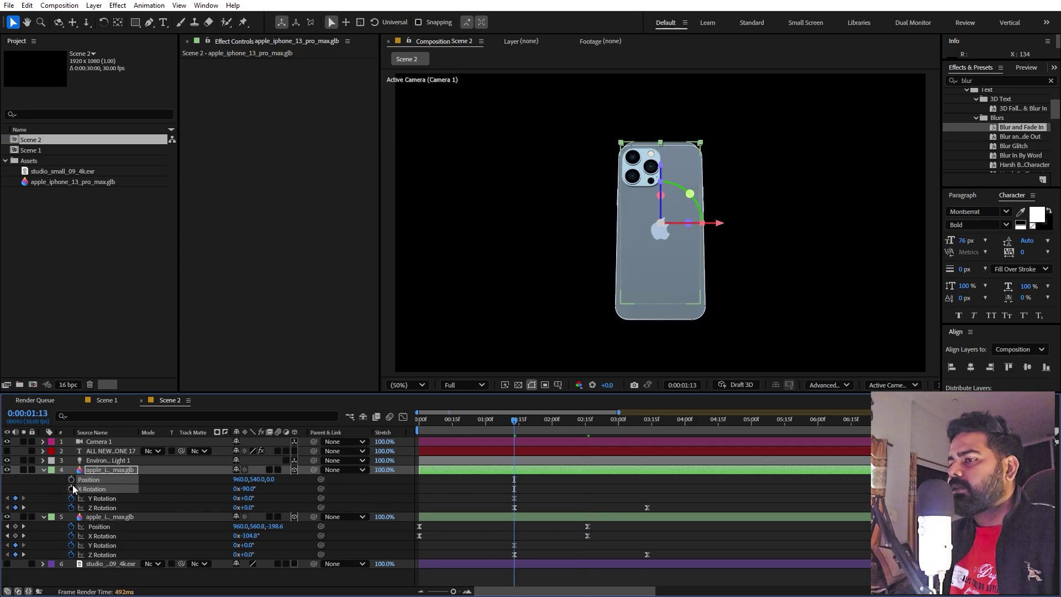
- At 0:00:03:13, set the duplicate phone's X position to 1302 and Z Rotation to 150°, and preview the move
left_click_drag(630, 432, 646, 432)
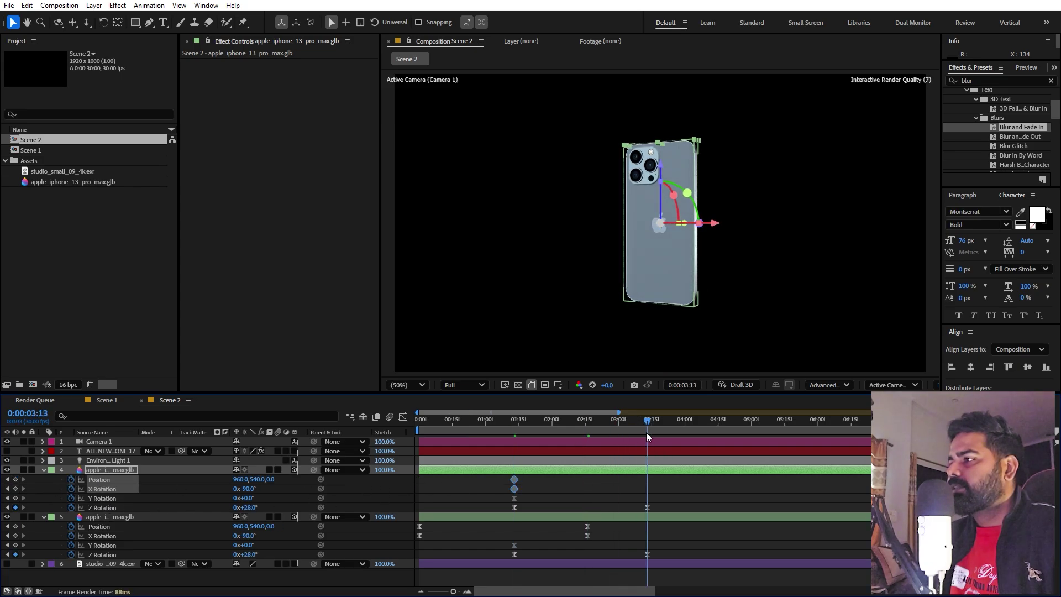
left_click_drag(247, 481, 439, 481)
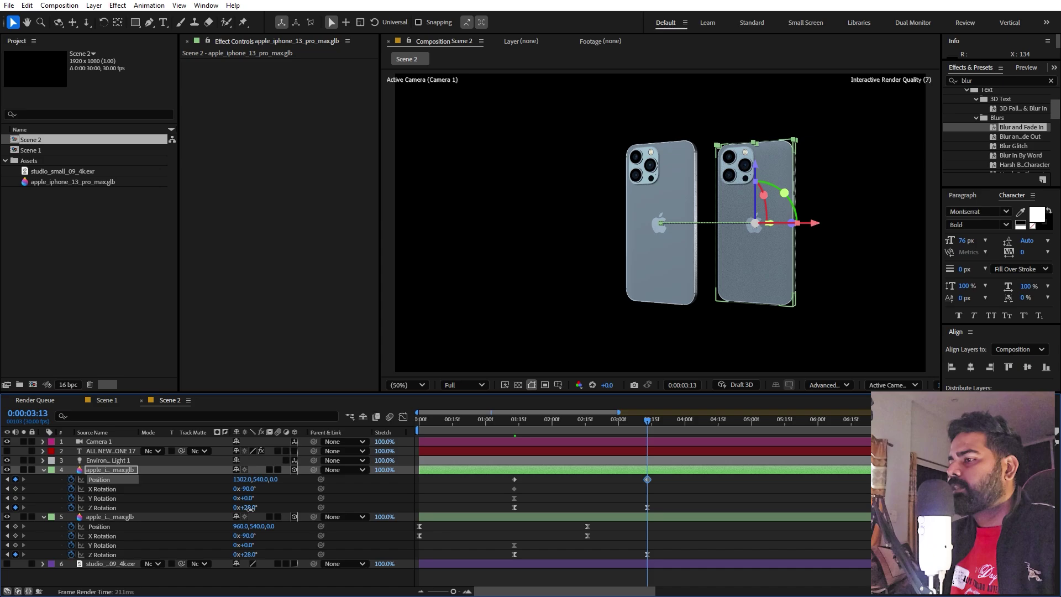
left_click_drag(245, 507, 312, 509)
key("space")
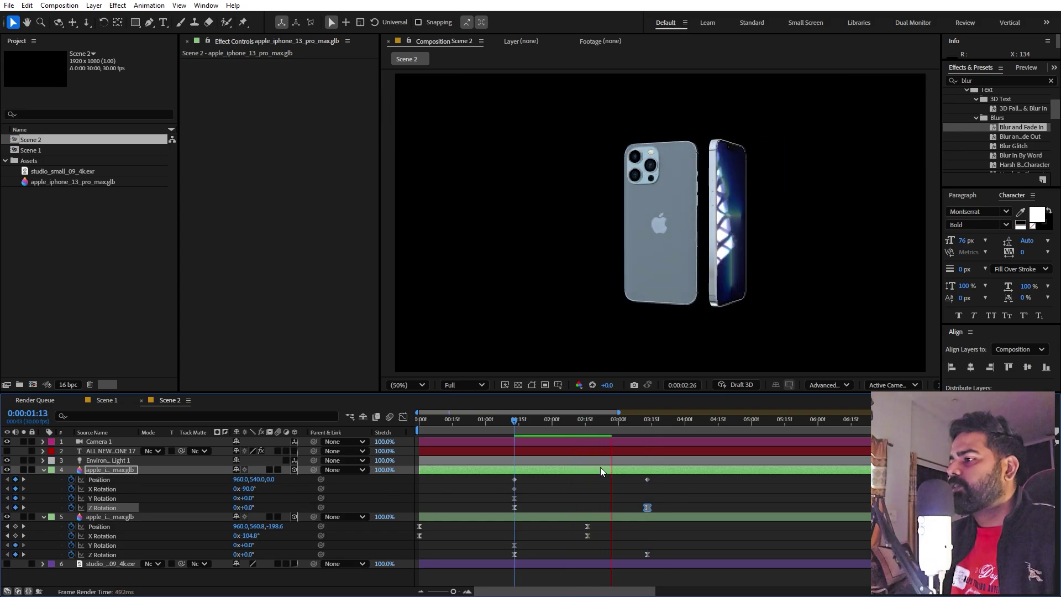
left_click(645, 429)
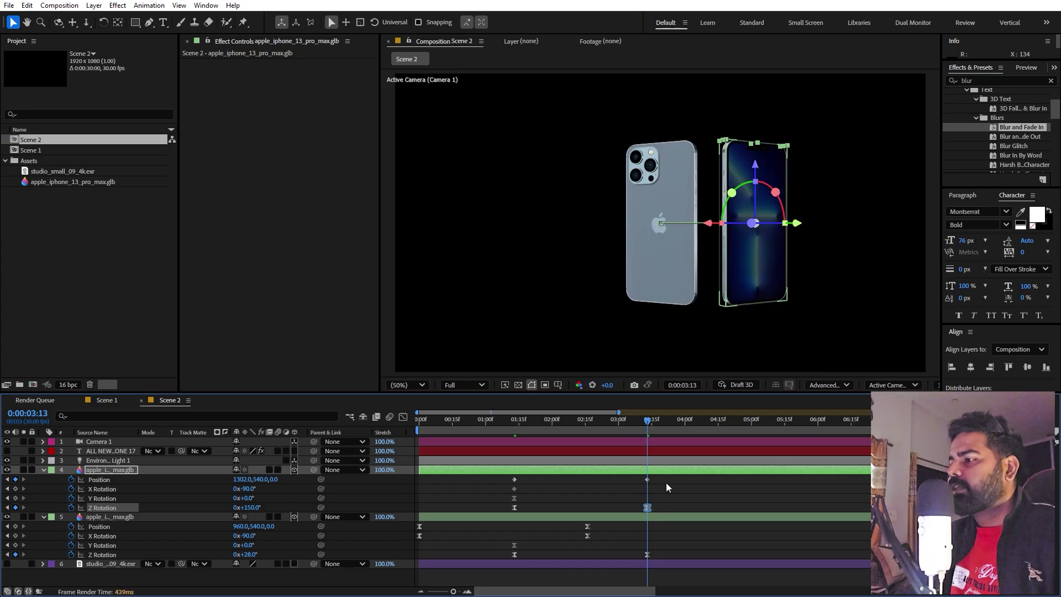
- Easy-ease the duplicate phone's keyframes, reshape their speed curves to start fast and settle slowly, and preview the scene
left_click_drag(665, 482, 476, 516)
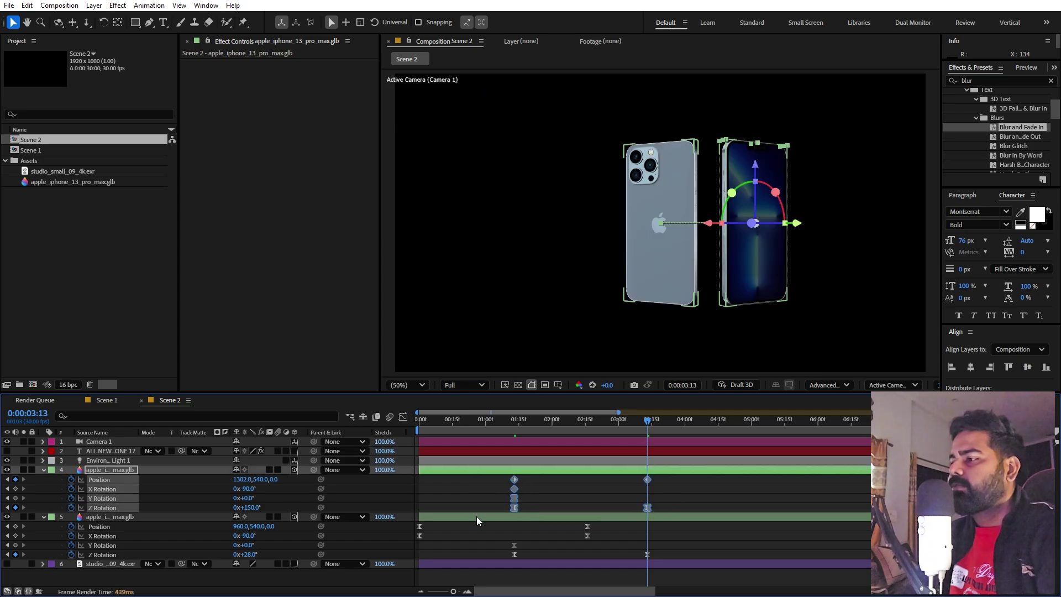
left_click(403, 416)
left_click_drag(636, 576, 550, 555)
left_click_drag(542, 512, 497, 557)
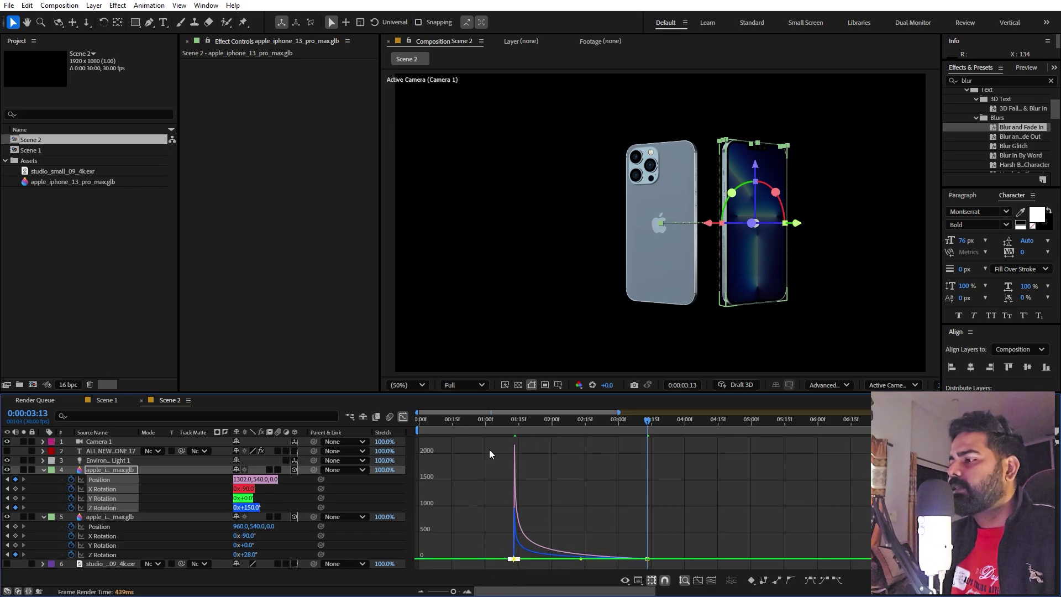
key("space")
left_click_drag(377, 439, 409, 422)
left_click(403, 416)
key("space")
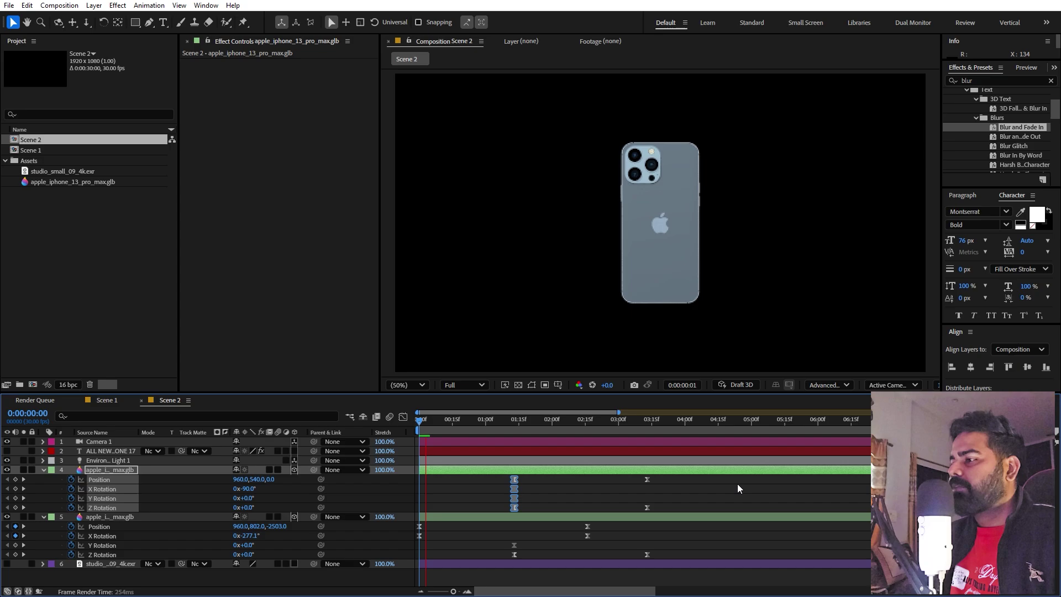
key("space")
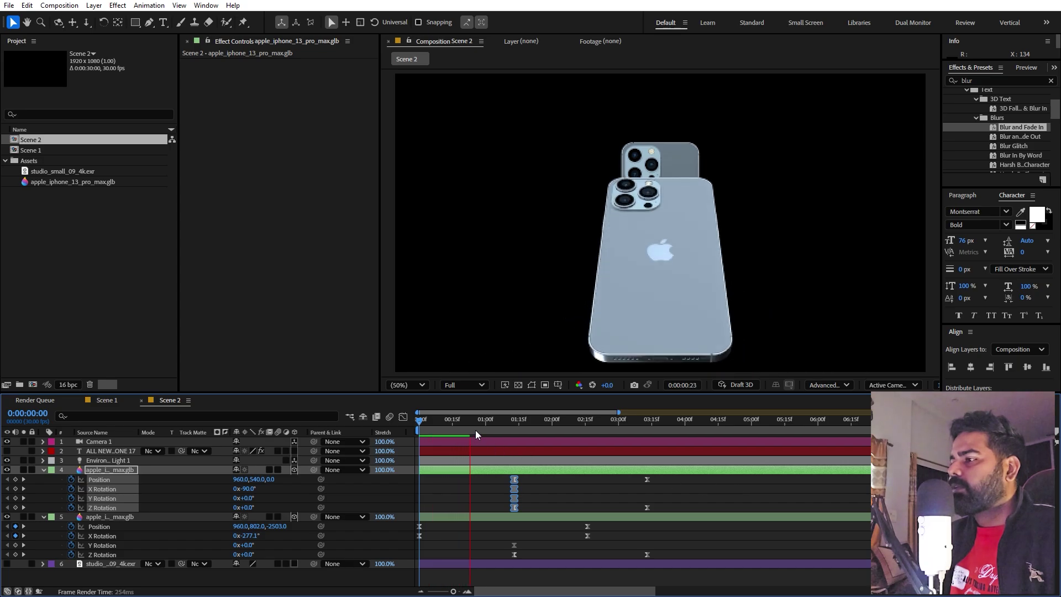
- Trim the start of the duplicate phone layer to 0:00:01:13
left_click_drag(468, 431, 514, 437)
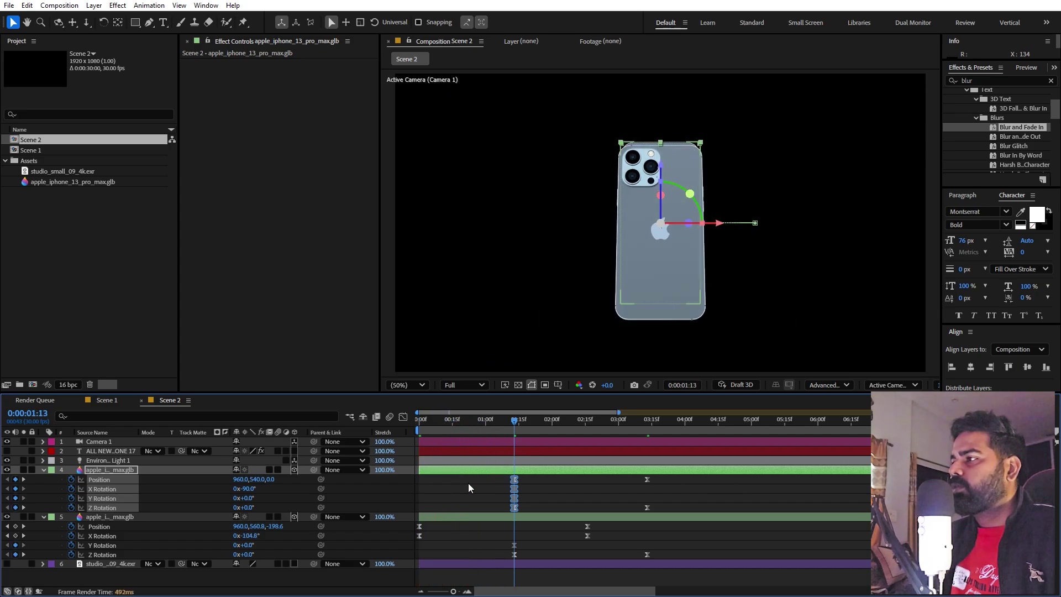
left_click(455, 490)
left_click_drag(418, 470, 505, 466)
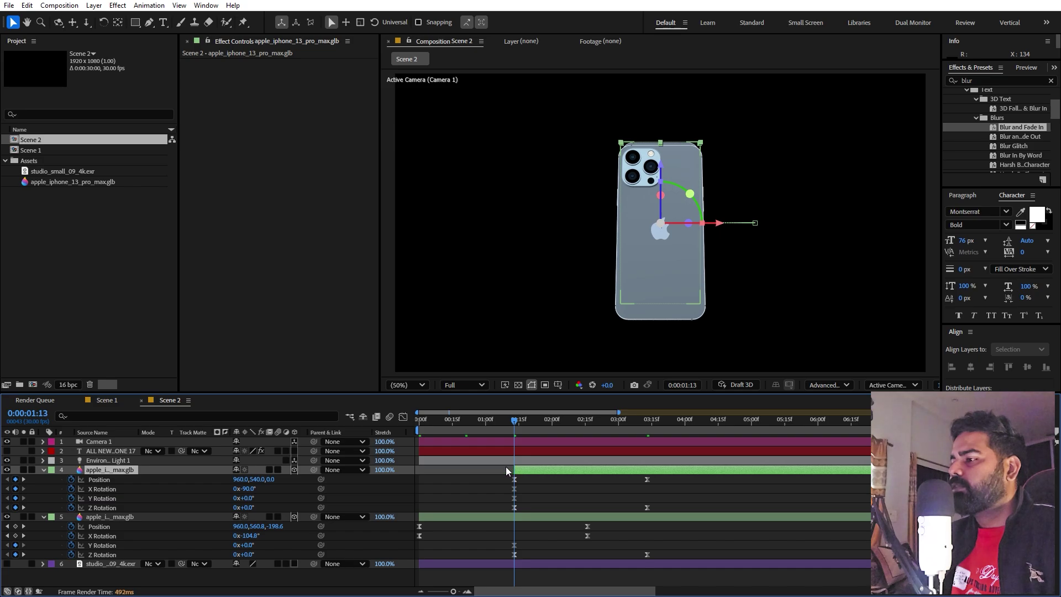
mouse_move(512, 423)
left_mouse_down()
mouse_move(502, 425)
mouse_move(512, 425)
left_mouse_up()
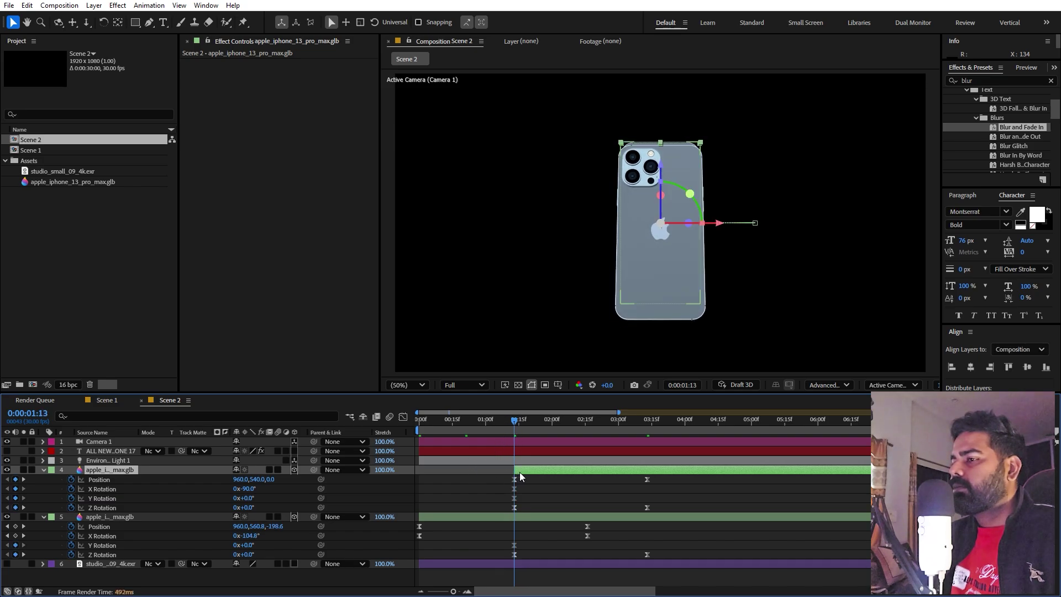
- Set the duplicate phone's Y position to 560 at 0:00:01:13 and preview the scene from the start
left_click_drag(259, 484, 269, 484)
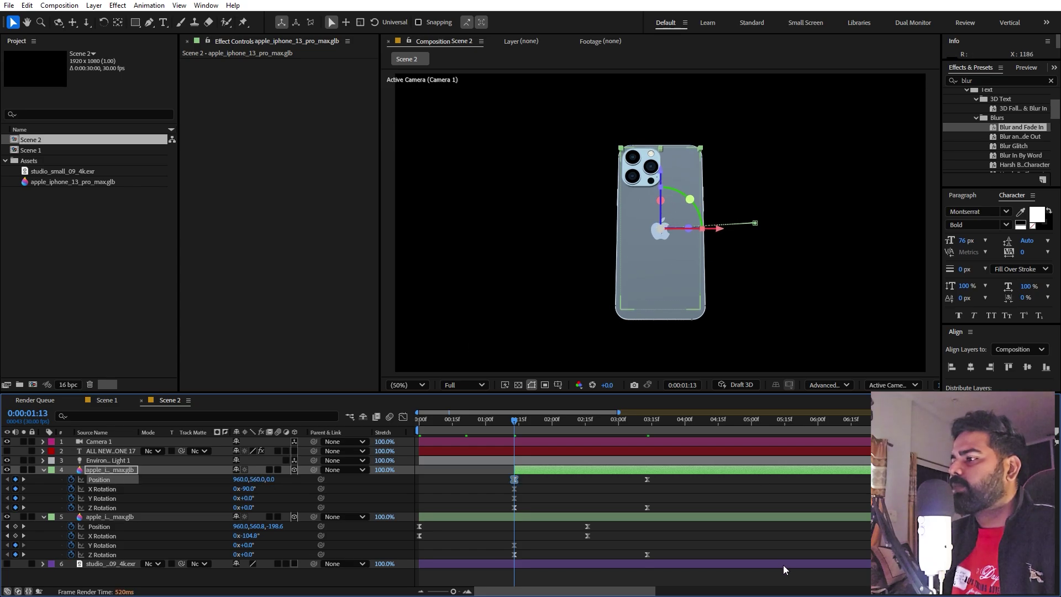
key("Home")
key("space")
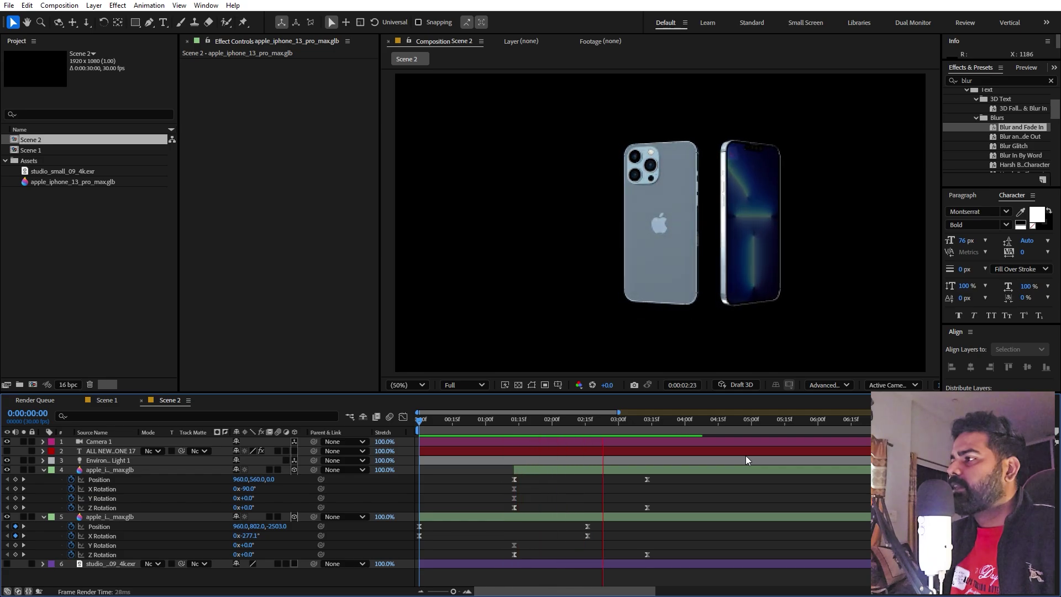
key("space")
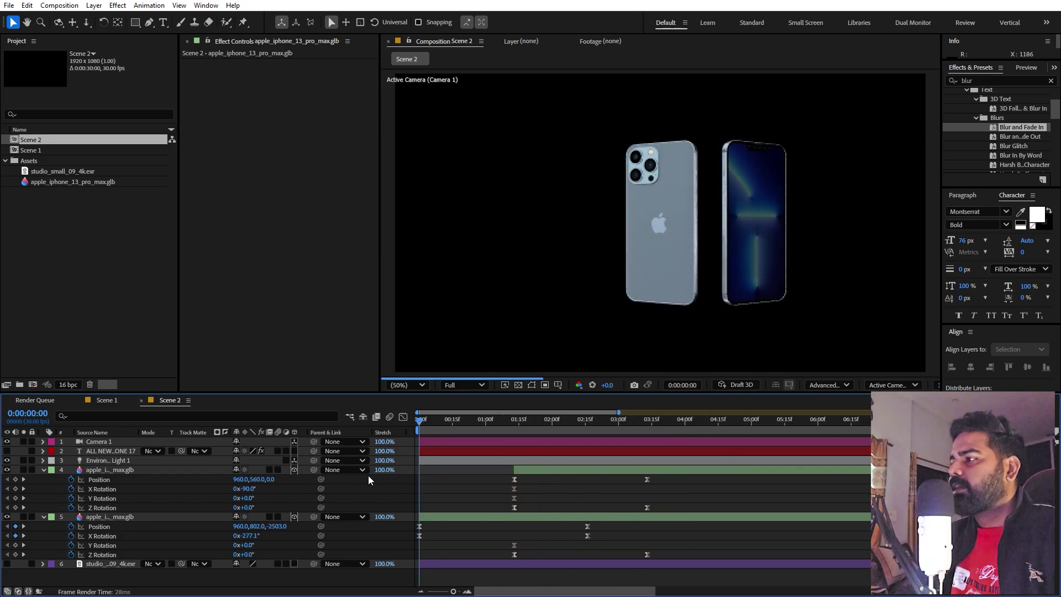
- At 0:00:03:13, set Environment Light 1's X Rotation to -42° and Y Rotation to -13°, and preview the lighting
left_click_drag(418, 469, 653, 470)
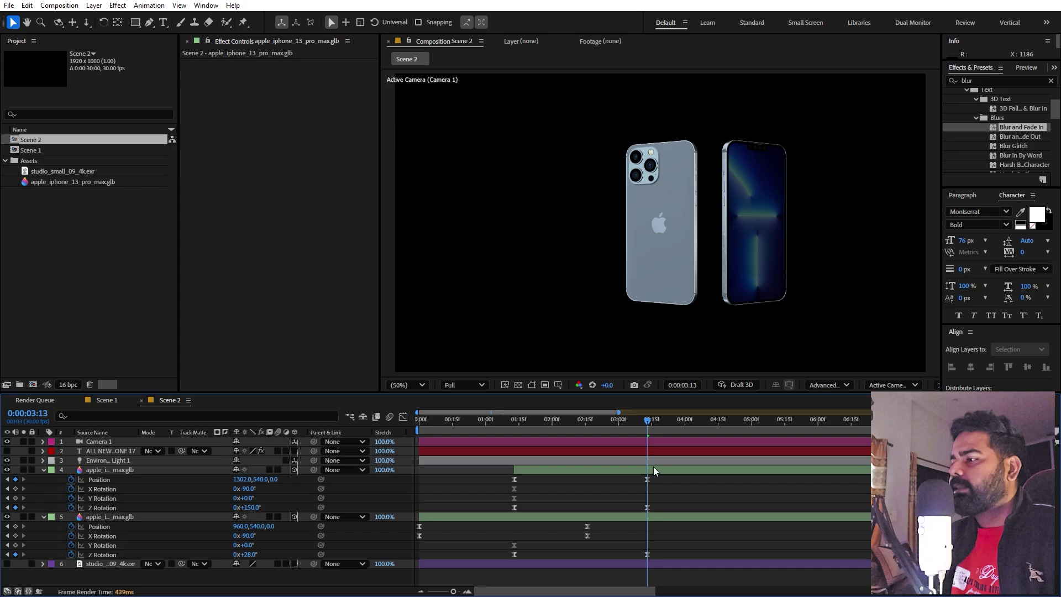
left_click(111, 460)
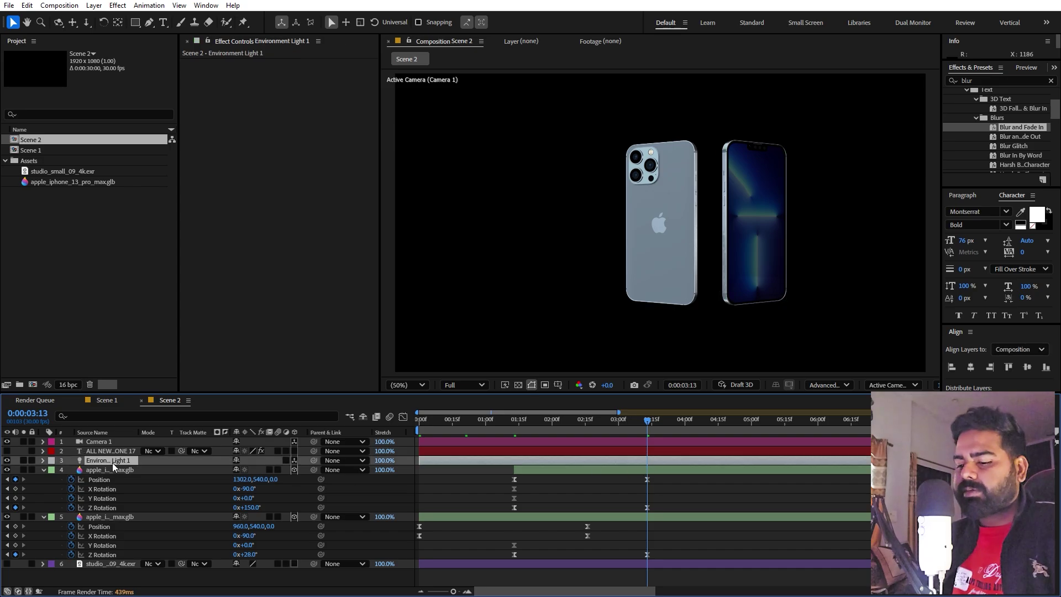
key("u")
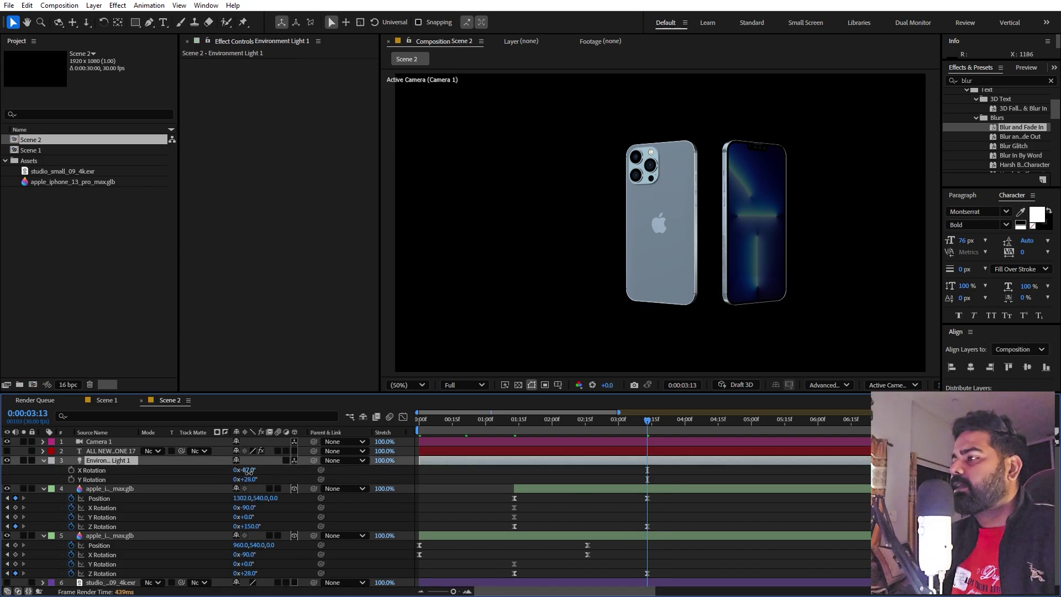
left_click_drag(247, 470, 225, 479)
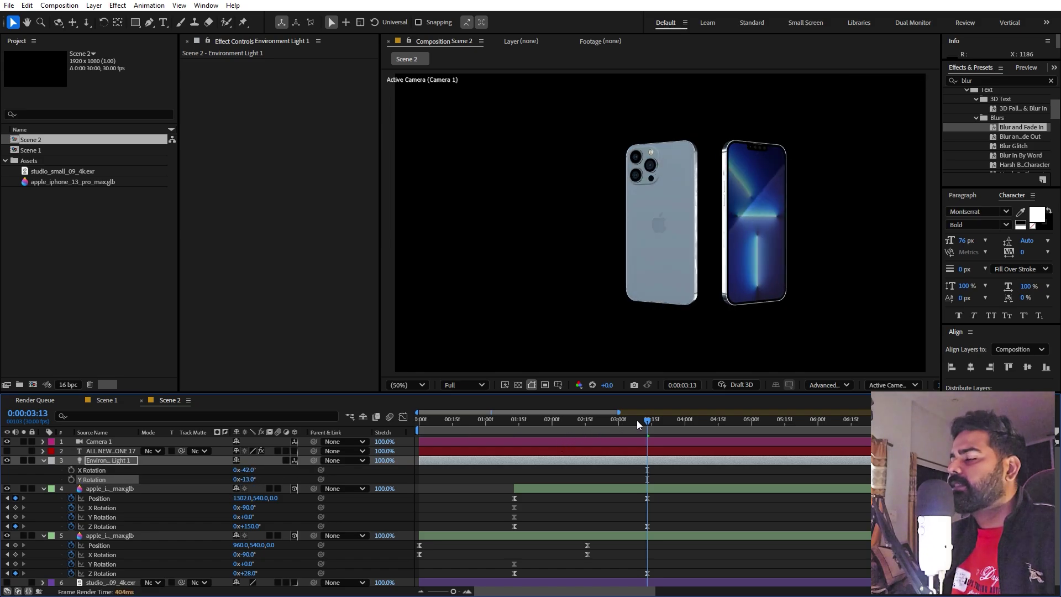
key("Home")
key("space")
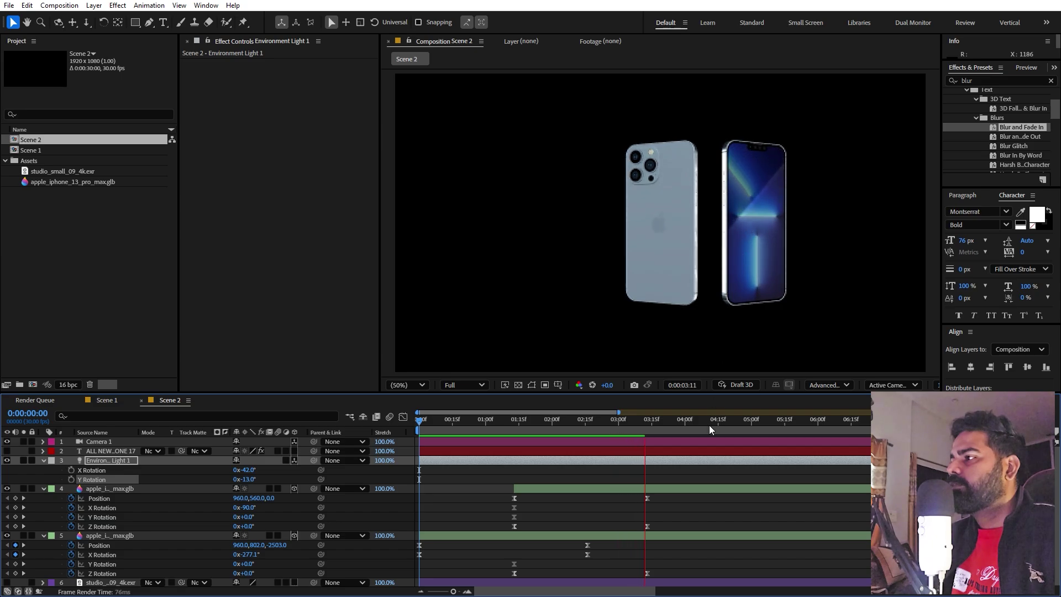
key("space")
left_click(687, 478)
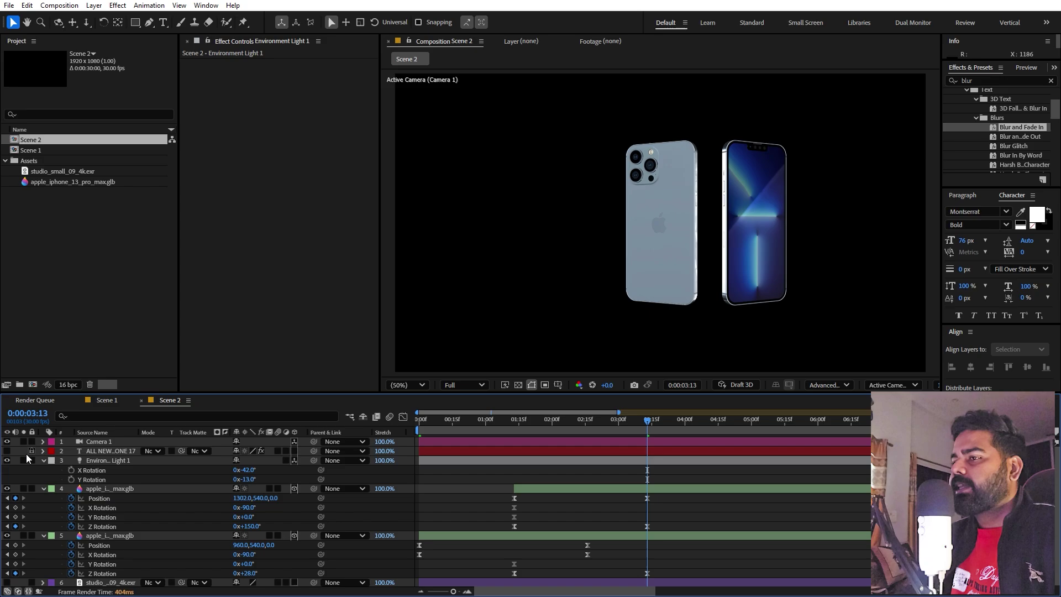
- Show the title text layer, replace its text with "NEW SAME OLD DESIGN" on two lines, and preview it
left_click(7, 451)
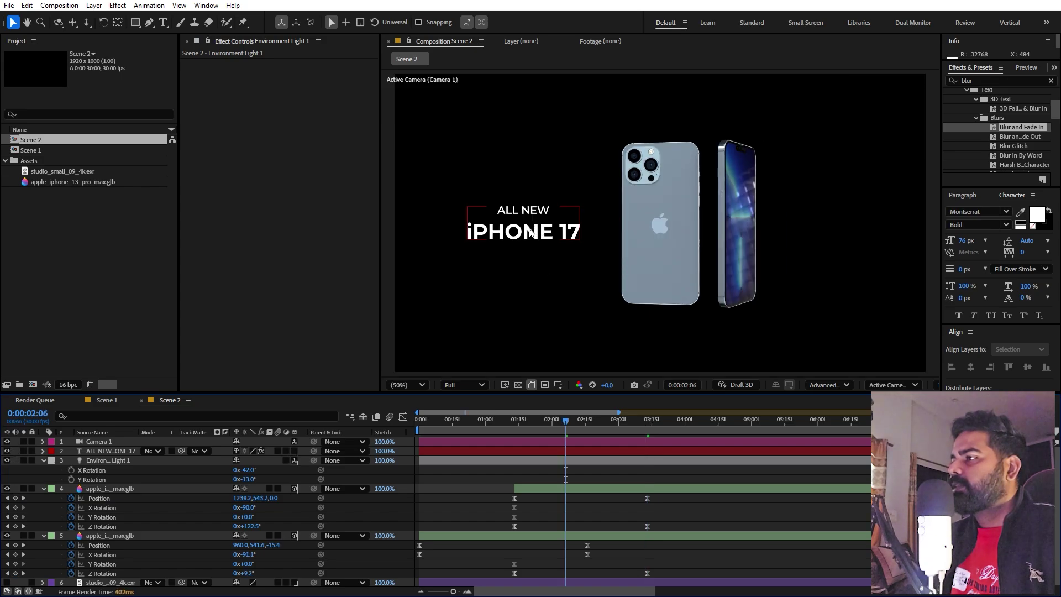
double_click(527, 221)
left_click(644, 427)
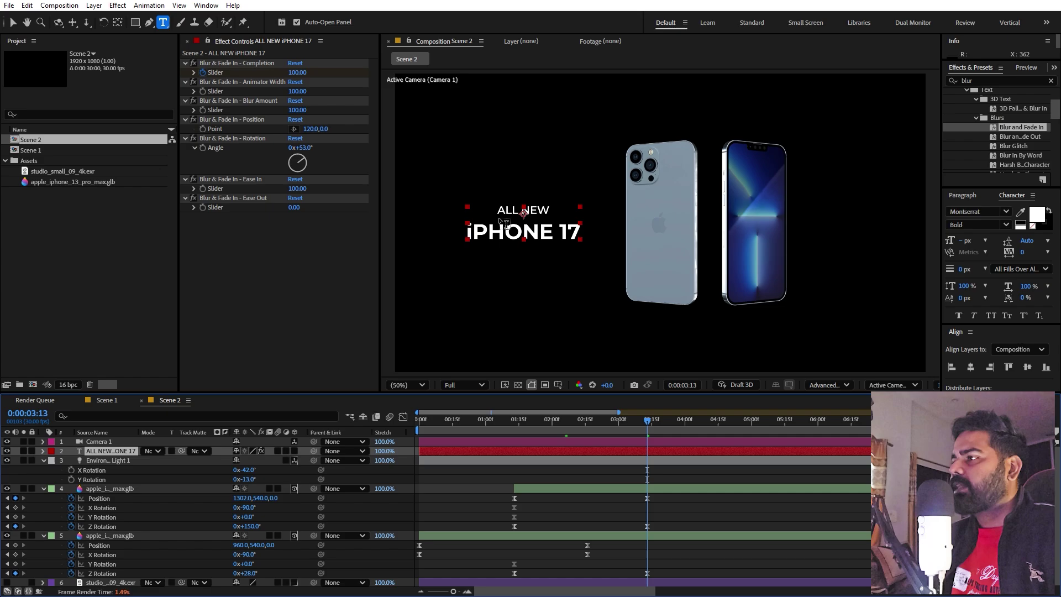
left_click(508, 214)
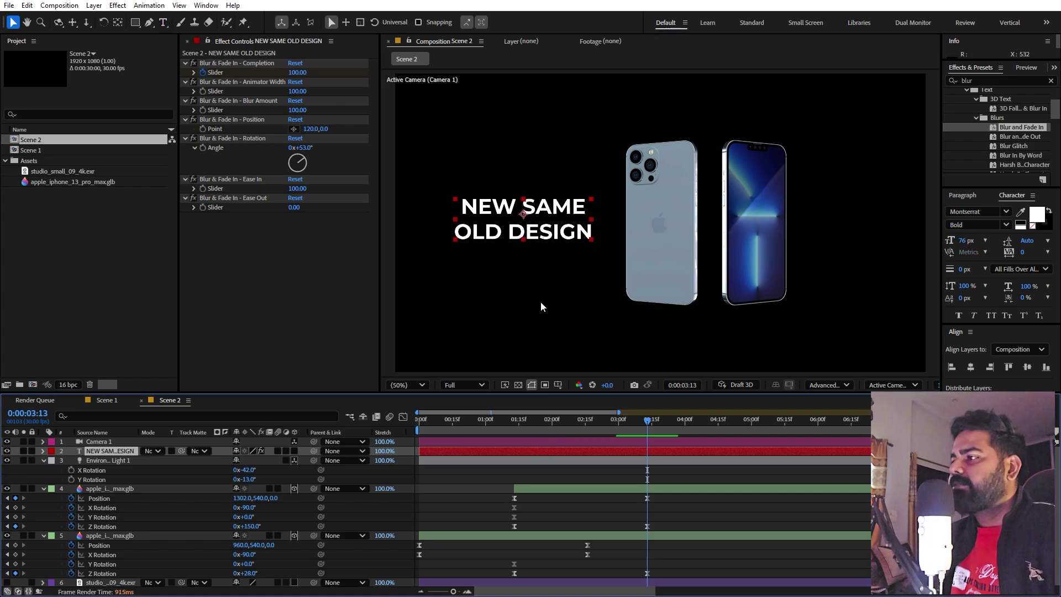
left_click_drag(585, 432, 382, 441)
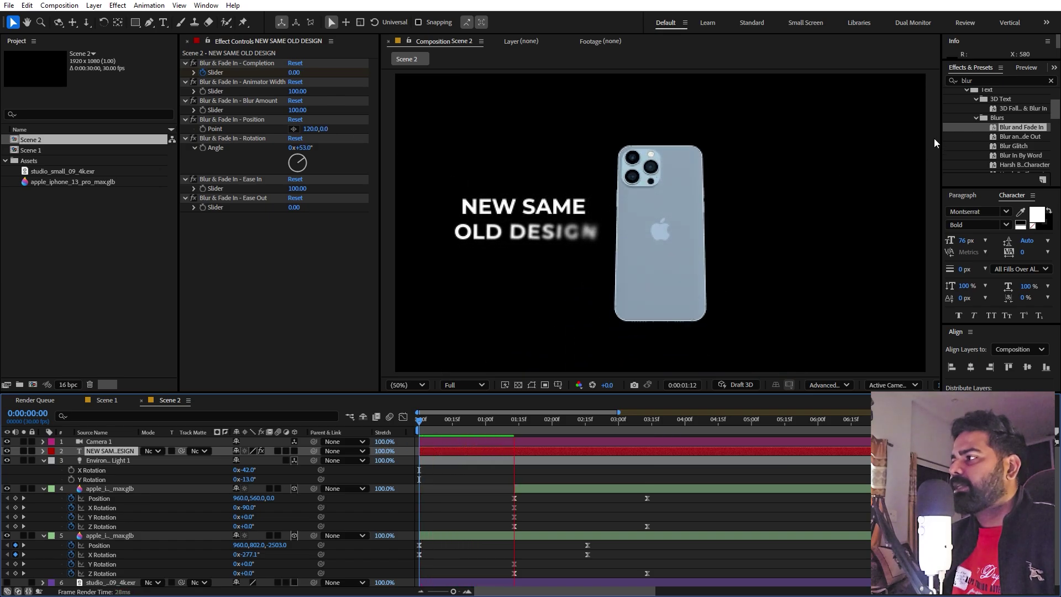
key("space")
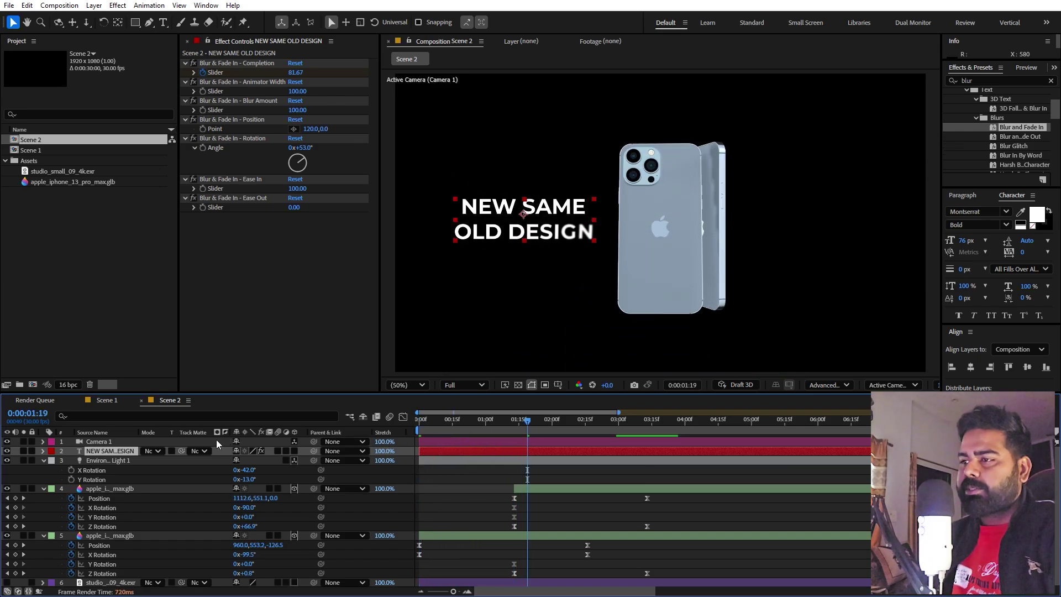
- Animate the title's Position from 848, 507.7 at 0:00:00:00 to 464, 507.7 near 0:00:02:00, easy-ease both keyframes, and preview
key("p")
left_click(70, 461)
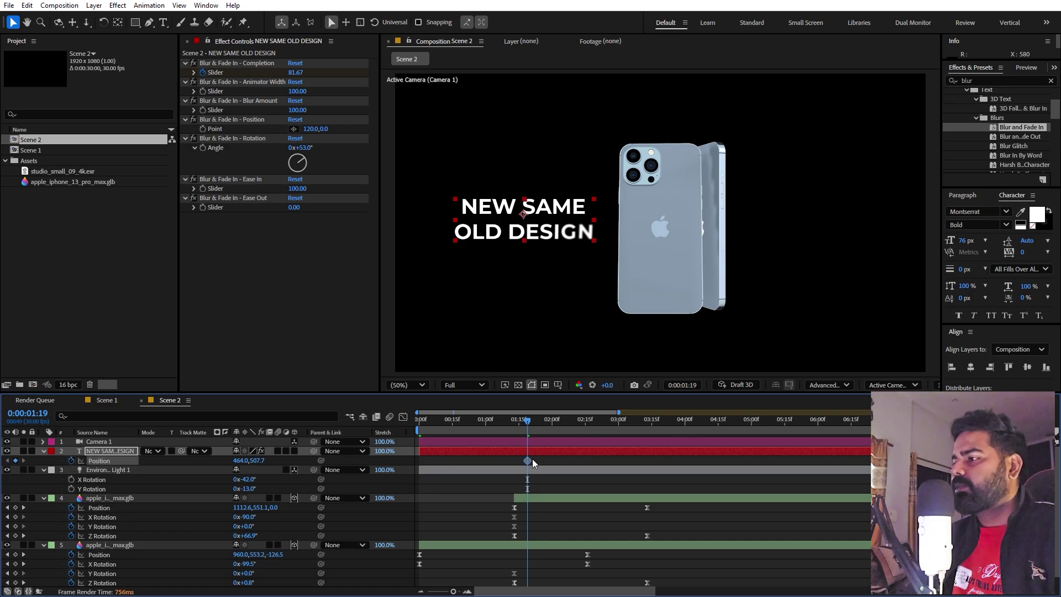
left_click_drag(527, 421, 278, 433)
left_click_drag(521, 243, 640, 234)
left_click_drag(527, 460, 377, 456)
key("F9")
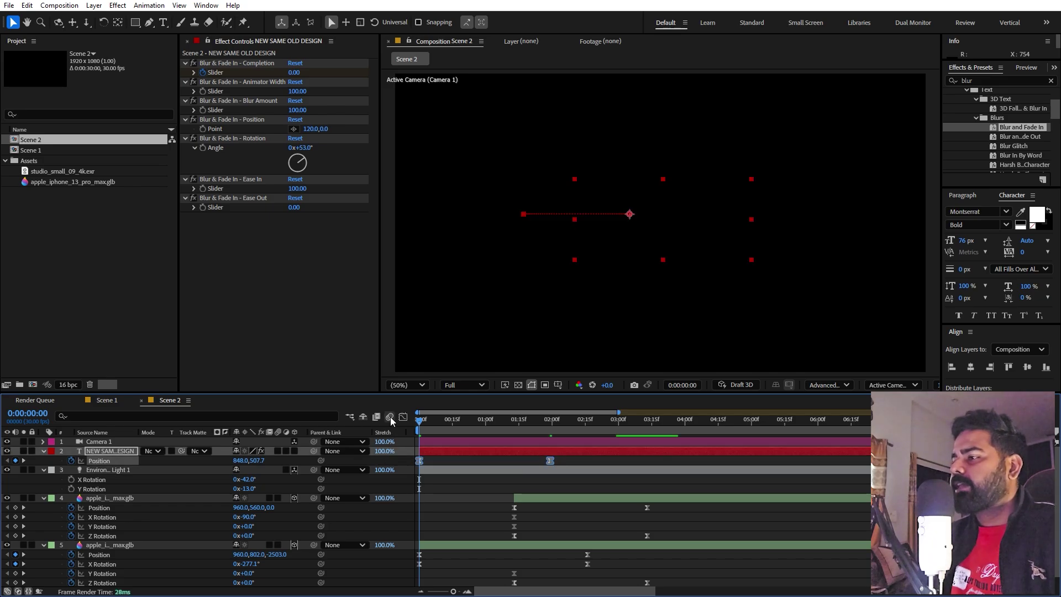
key("space")
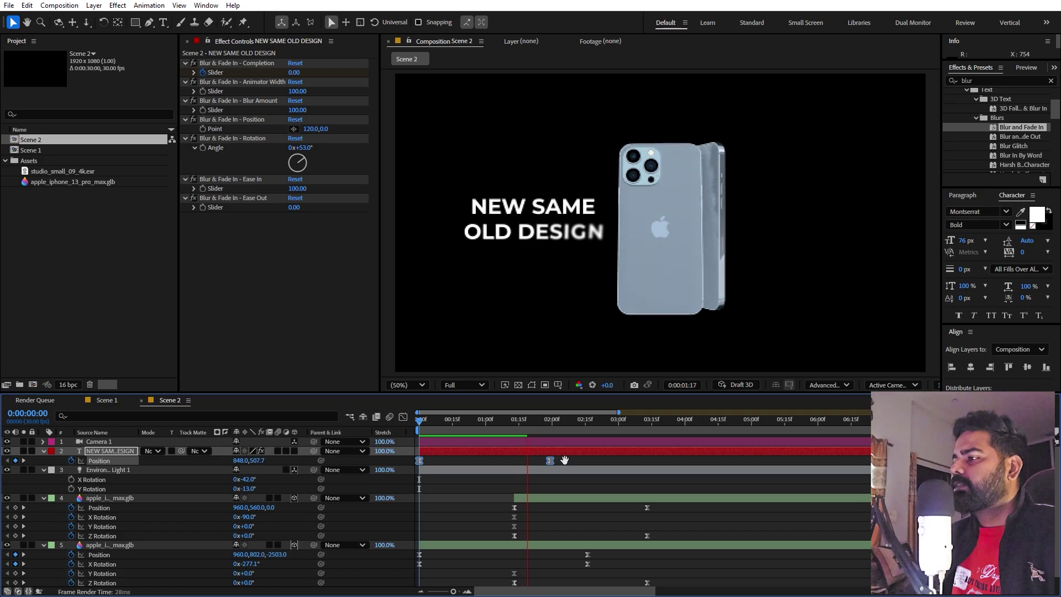
key("space")
- Reshape the title's Position speed curve to peak early and settle slowly
left_click(404, 416)
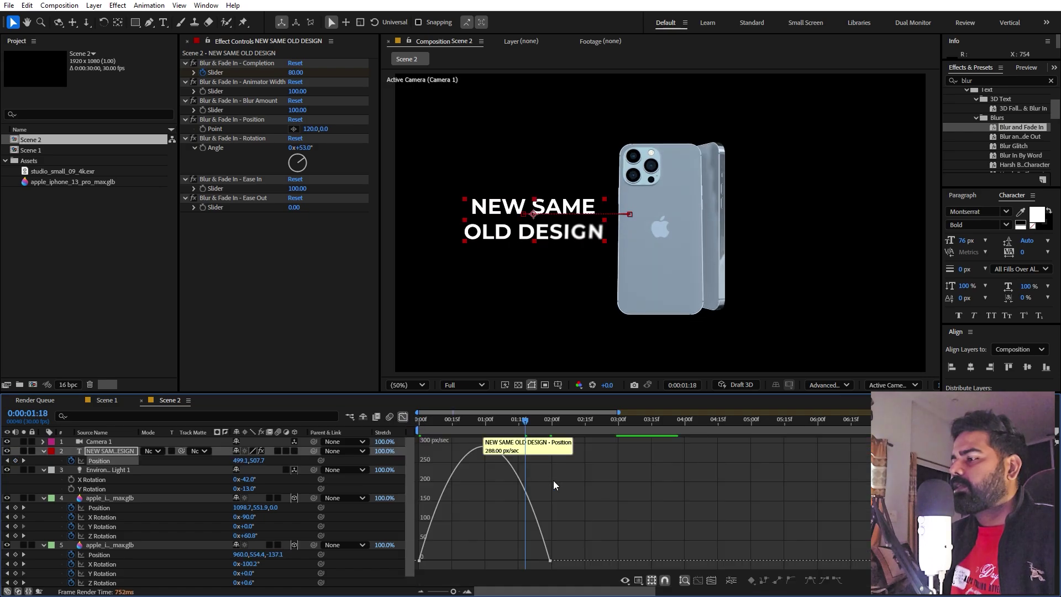
left_click_drag(527, 559, 431, 559)
left_click_drag(442, 550, 415, 572)
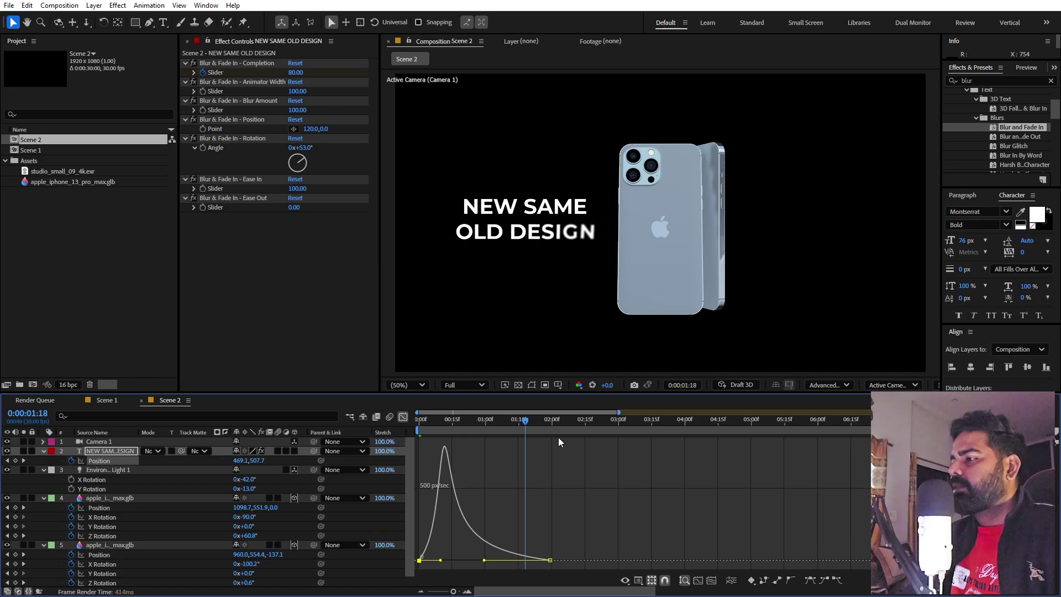
key("Home")
left_click(404, 416)
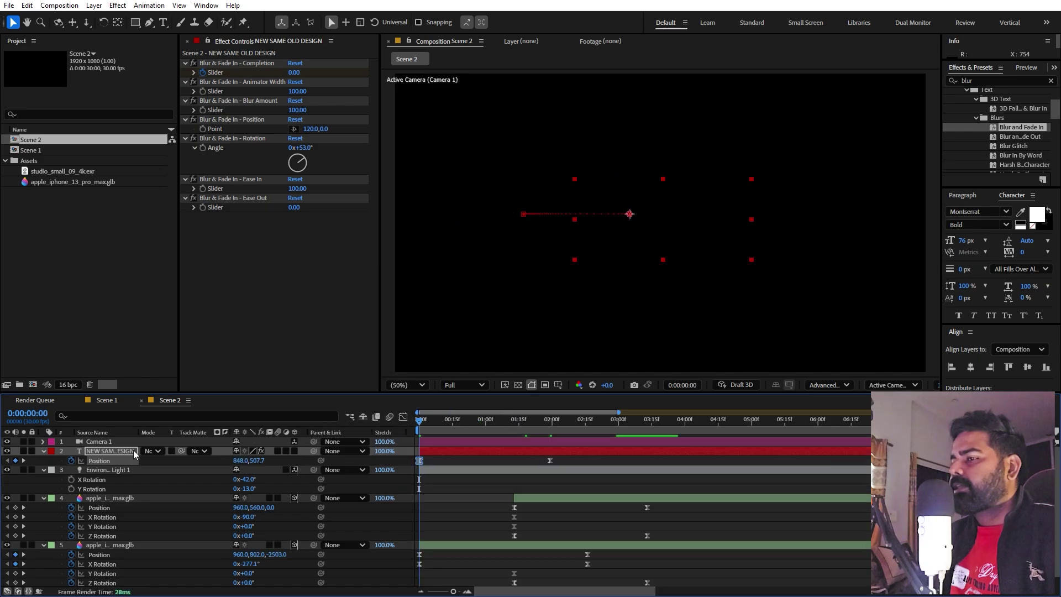
- Move the title layer beneath both phone layers in the stacking order and preview the scene
left_click(44, 450)
left_click_drag(102, 448, 105, 577)
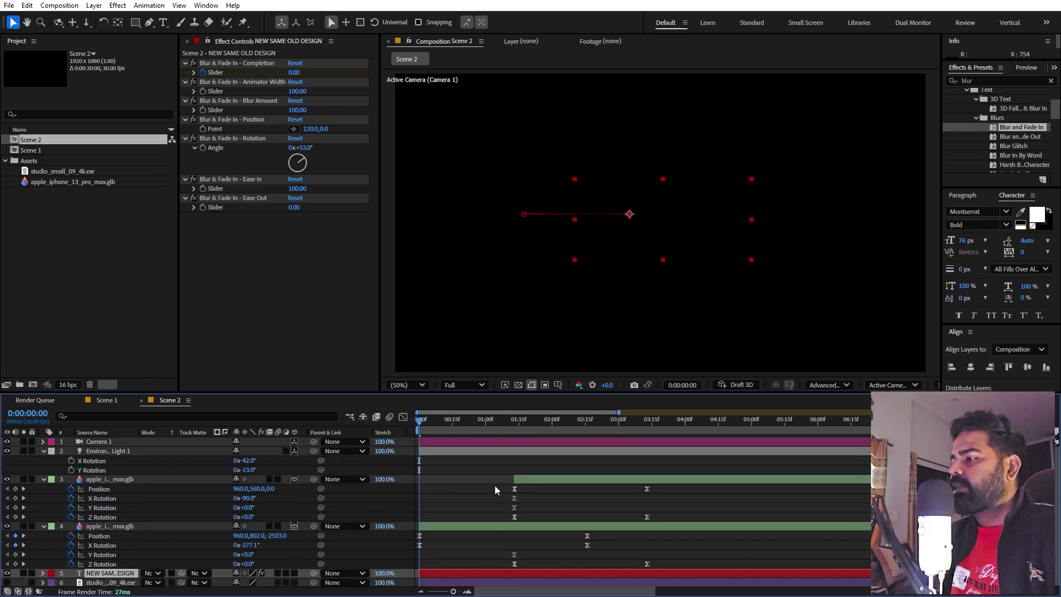
key("space")
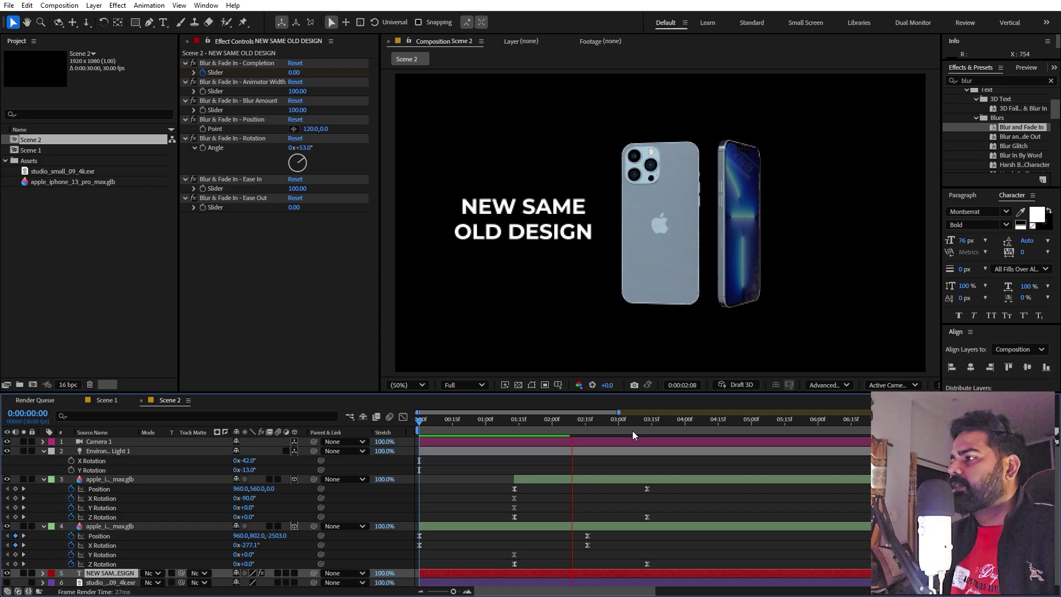
- Go to 0:00:03:13 and collapse the revealed properties of all Scene 2 layers
left_click_drag(637, 423, 648, 423)
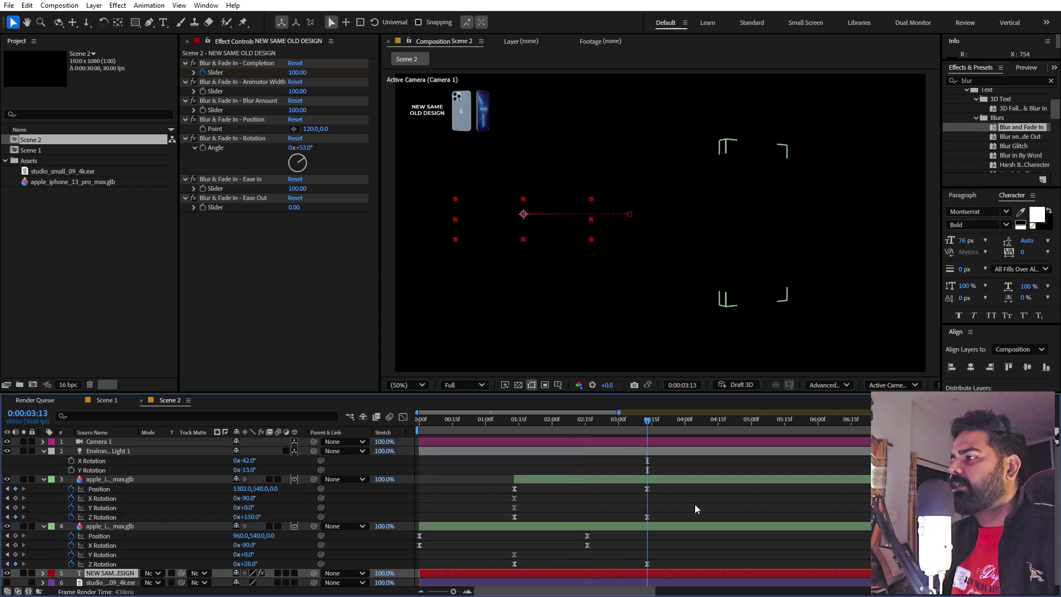
key("ctrl+a")
key("u")
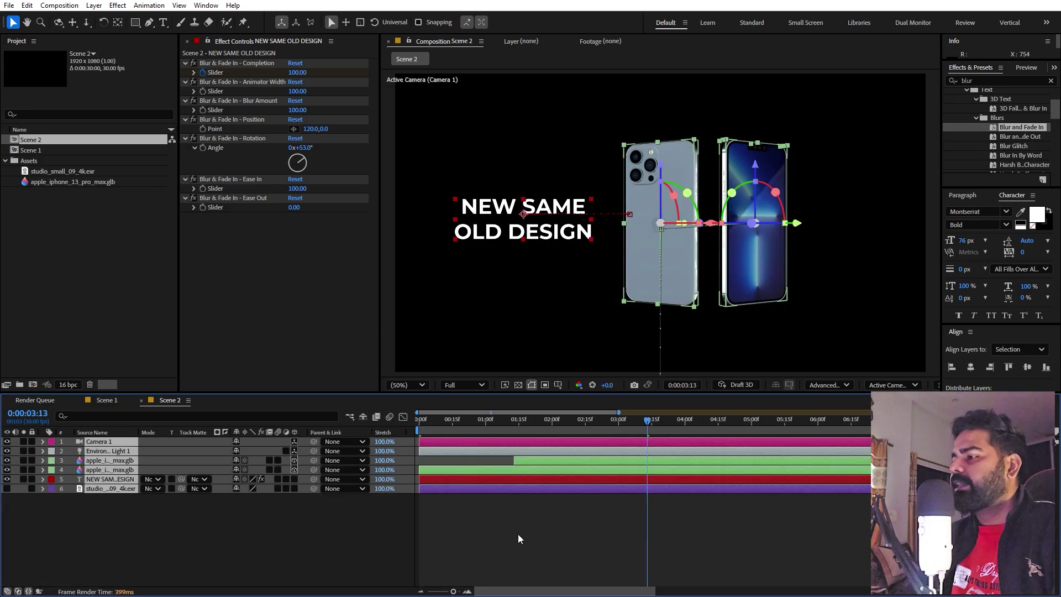
left_click(518, 534)
left_click(124, 315)
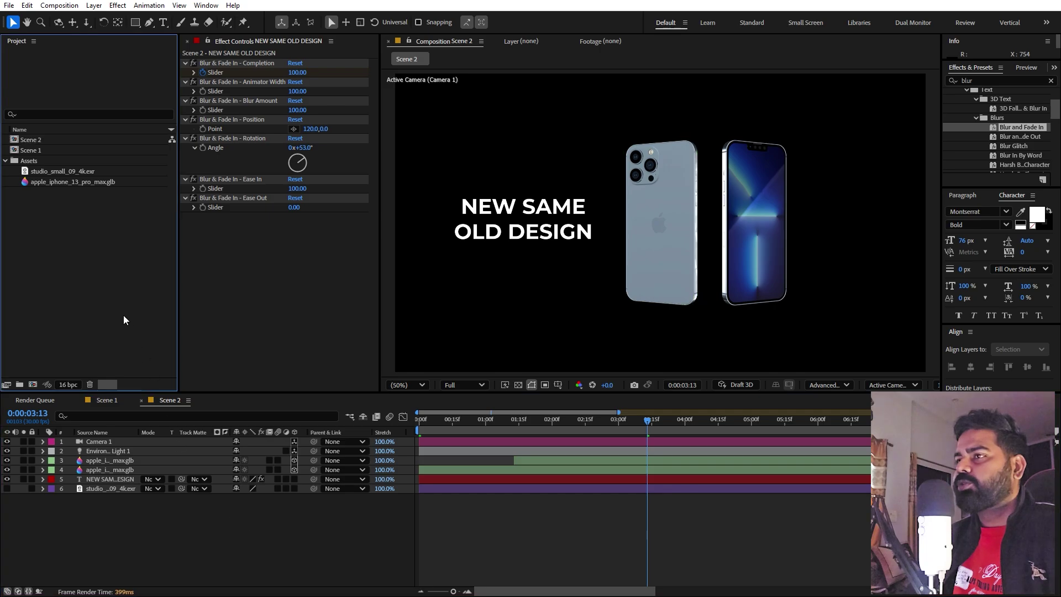
- Duplicate the Scene 1 composition as Scene 3 and open the duplicate
left_click(35, 143)
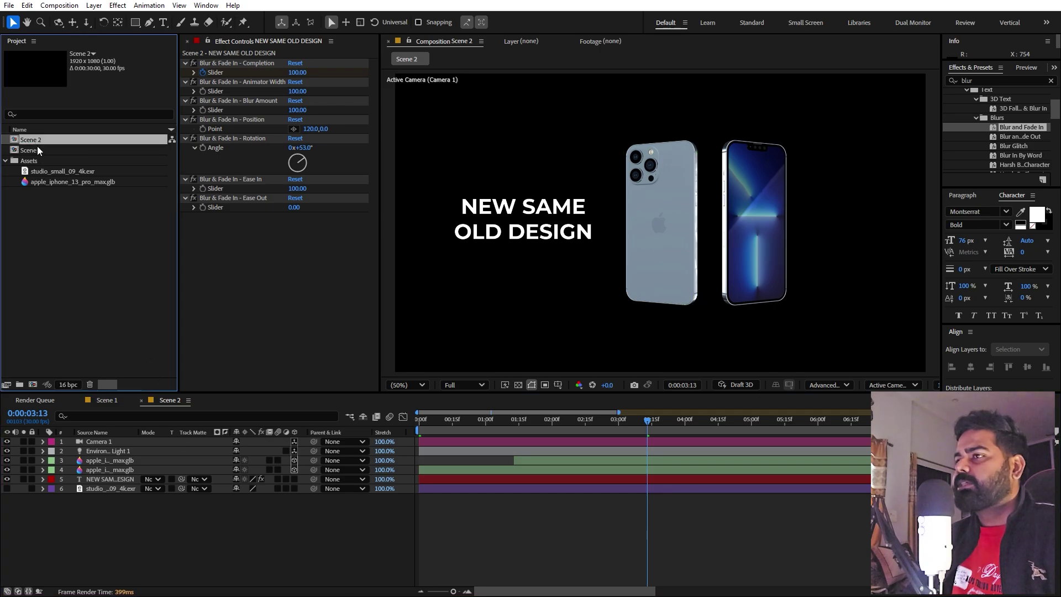
left_click(38, 150)
key("ctrl+d")
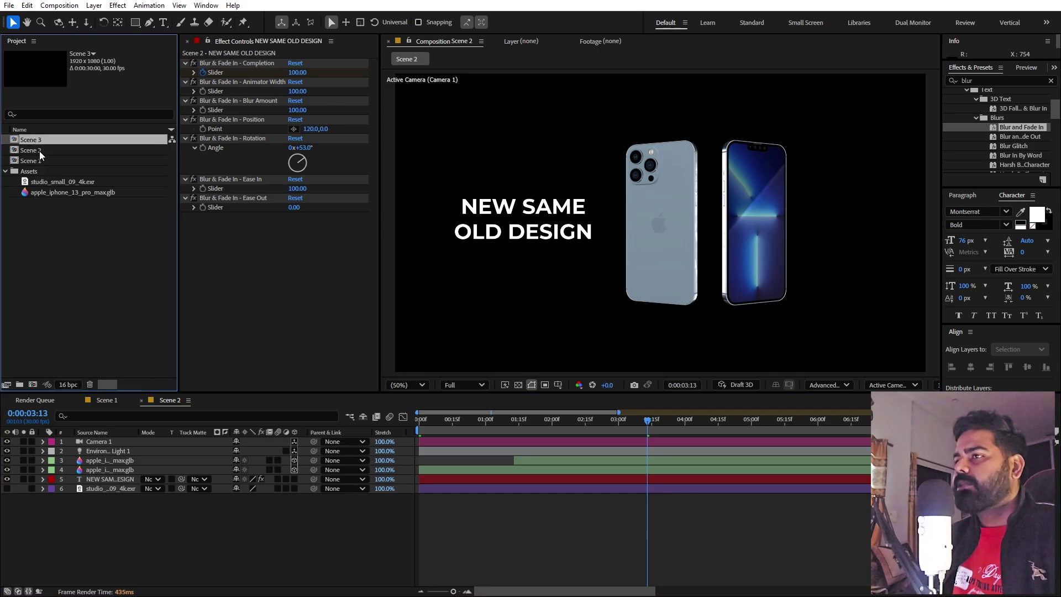
double_click(38, 139)
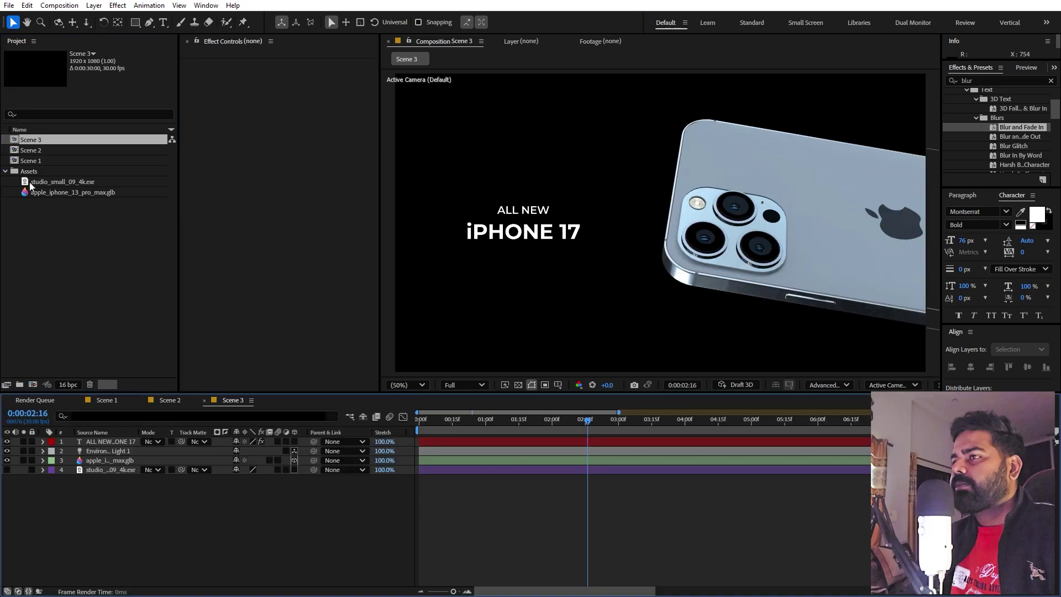
- In Scene 3, remove the phone's Position and X, Y and Z Rotation keyframes and reset its whole Transform group
left_click(117, 462)
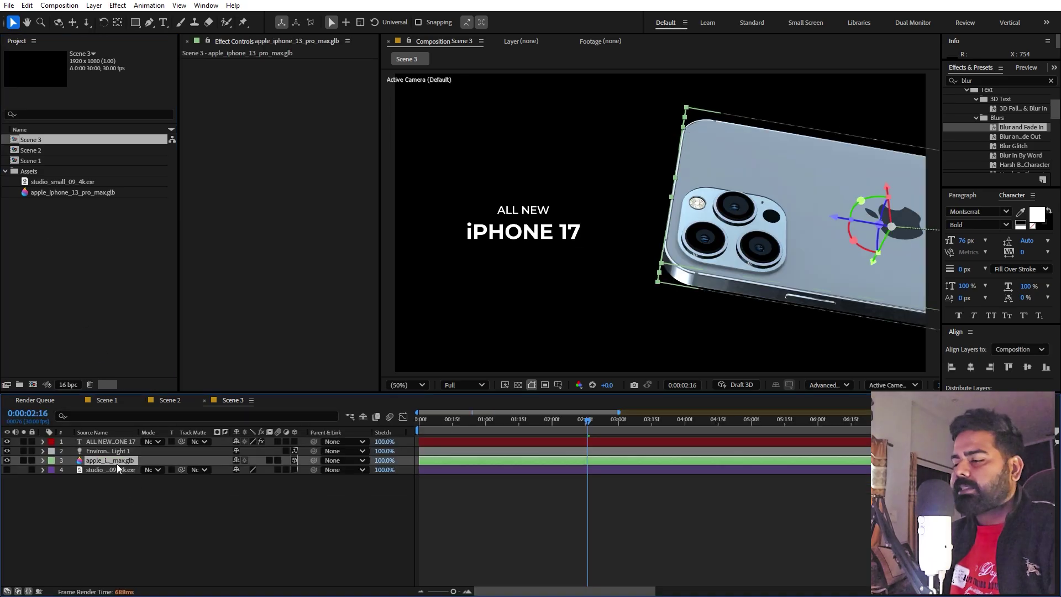
key("u")
left_click_drag(79, 471, 74, 495)
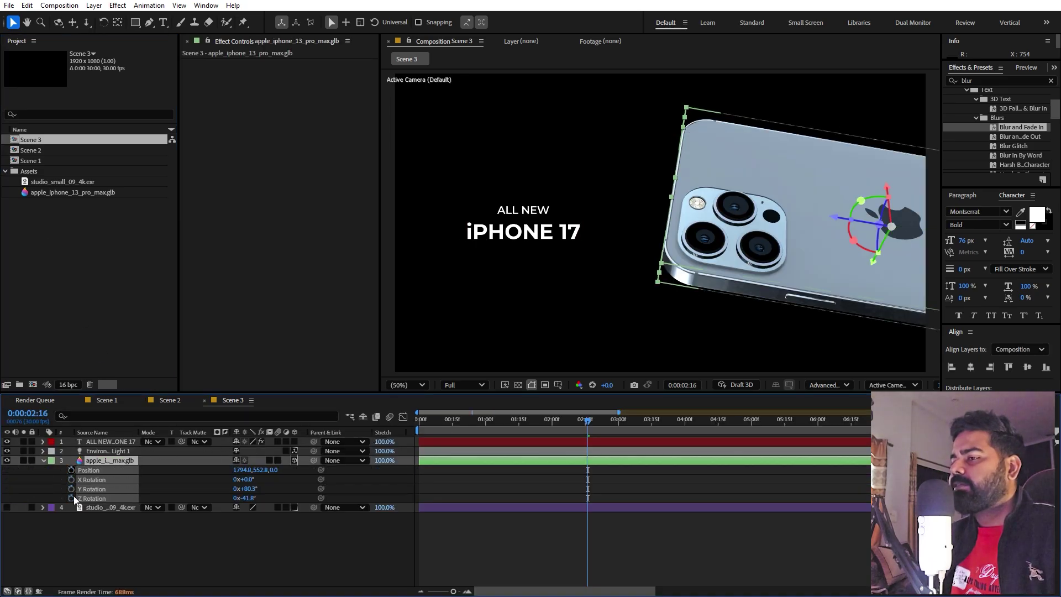
key("Delete")
left_click(44, 462)
left_click(42, 462)
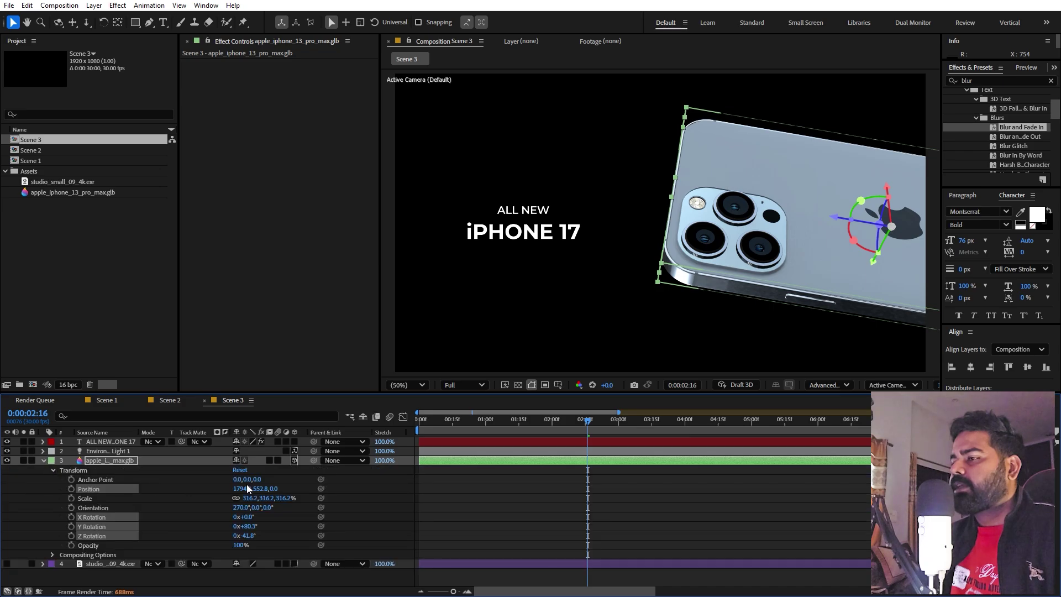
left_click(243, 469)
left_click(499, 509)
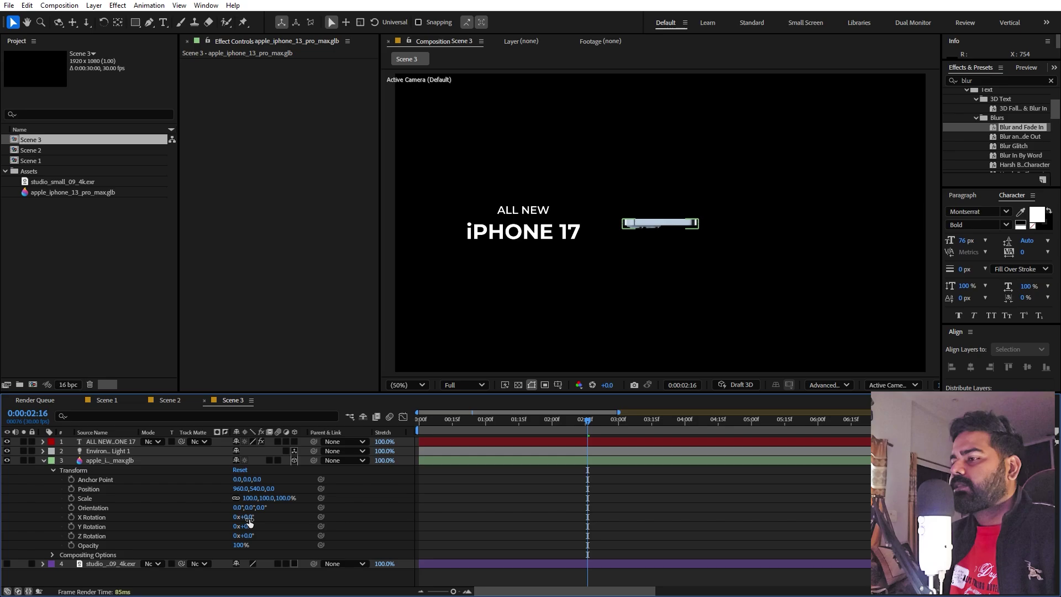
- Turn the Scene 3 phone sideways with its back to the camera, setting X Rotation to about -104° and Y Rotation to -90°
left_click_drag(249, 519, 201, 531)
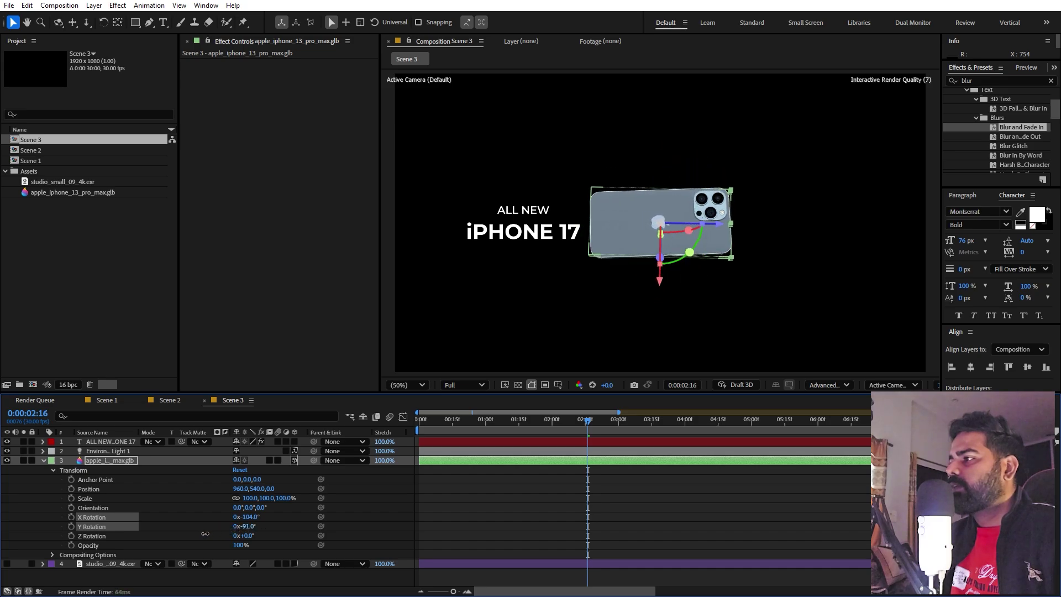
left_click(248, 526)
type("-90")
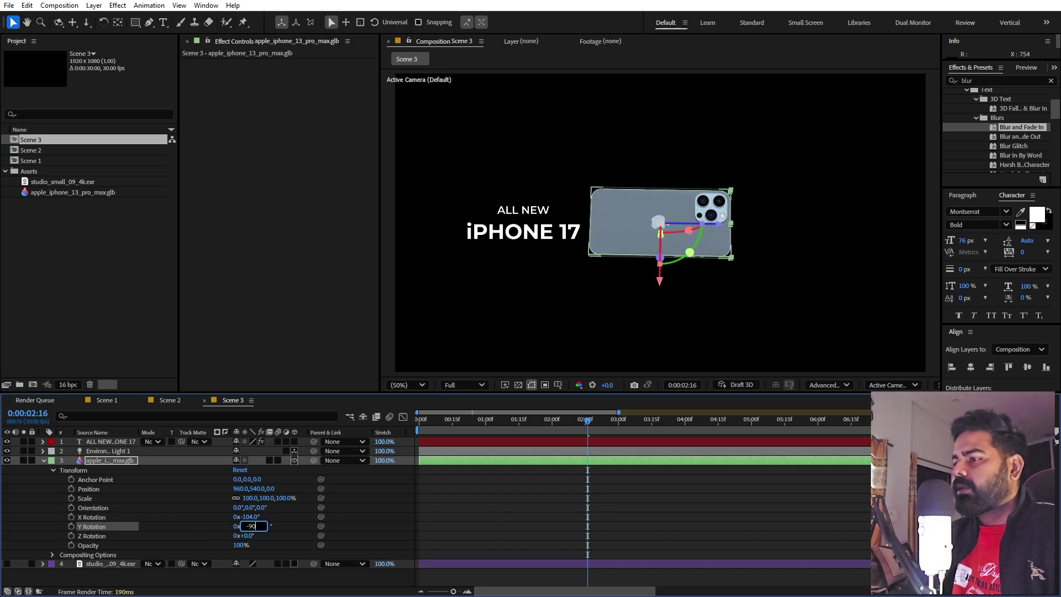
key("Return")
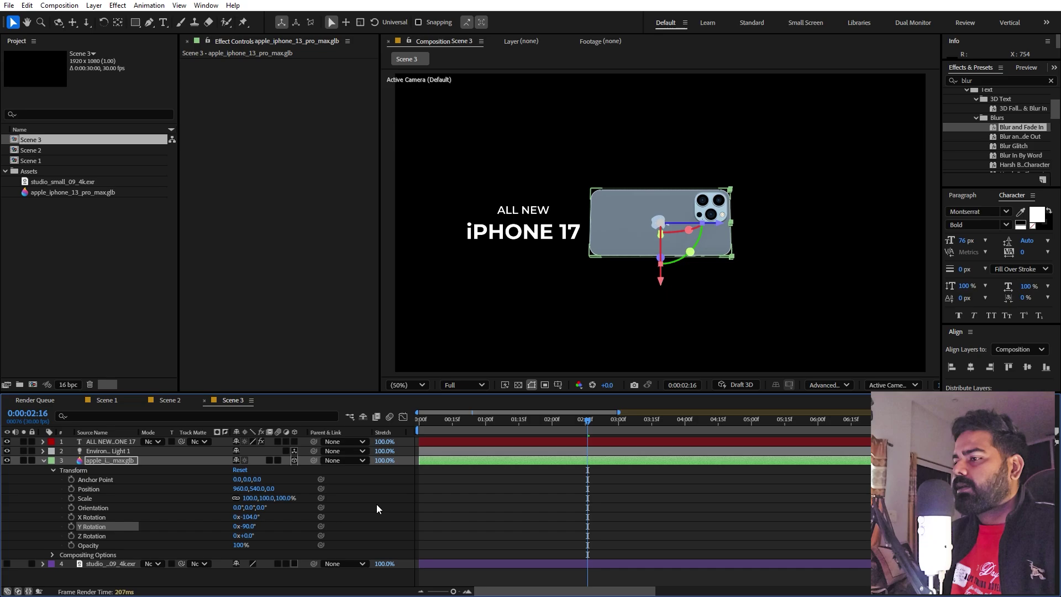
- Turn the Scene 3 phone edge-on with X Rotation -90° and Z Rotation about -88°, and scale it to about 137.3%
left_click(251, 516)
type("-90")
key("Return")
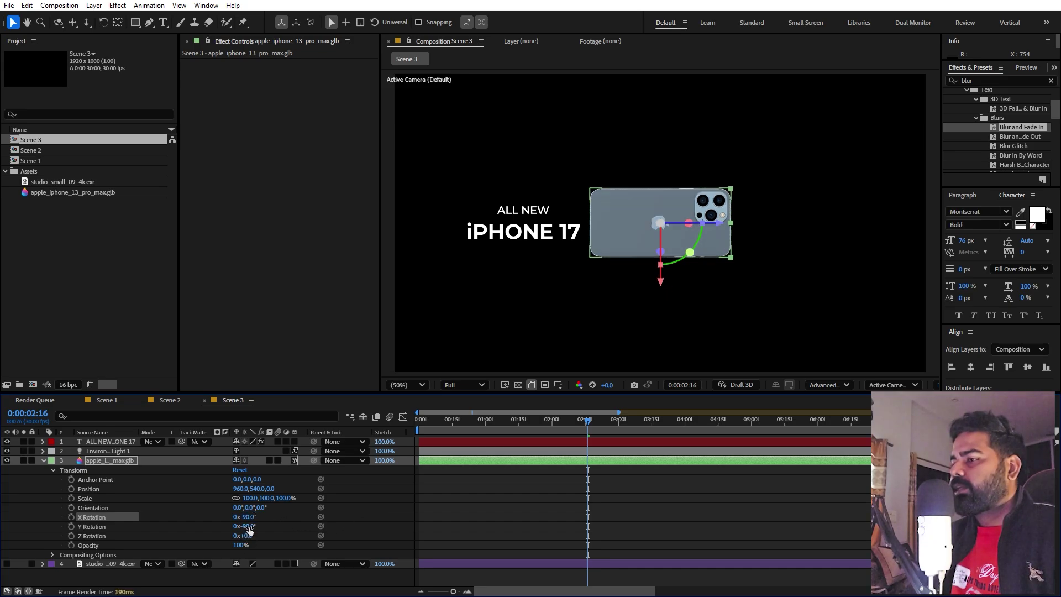
left_click_drag(250, 534, 213, 545)
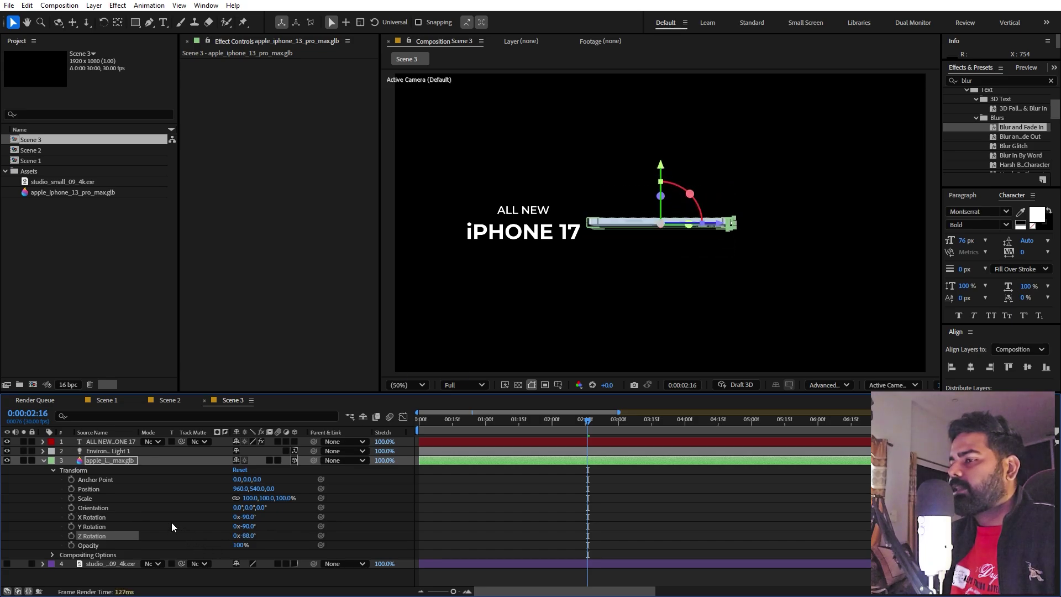
key("s")
left_click_drag(260, 468, 445, 459)
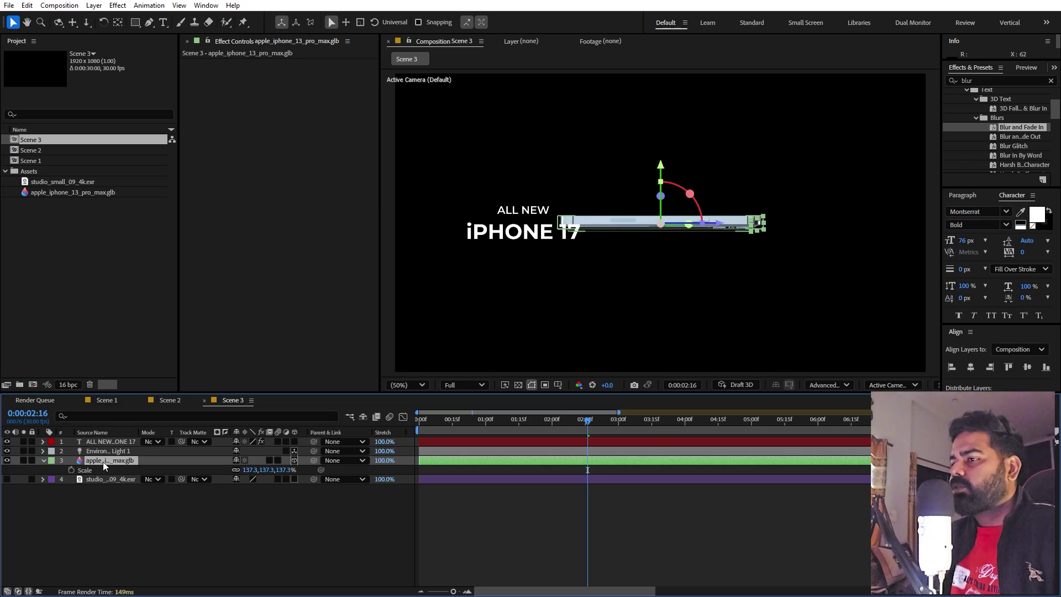
- Duplicate the phone layer and flip the copy by setting its Y Rotation to 90°
key("ctrl+d")
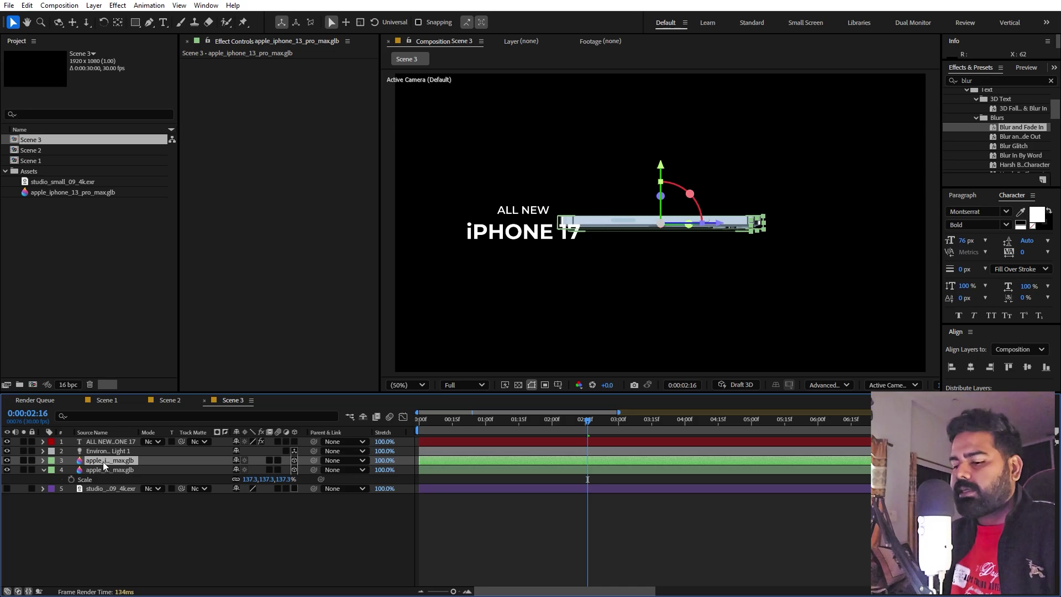
key("r")
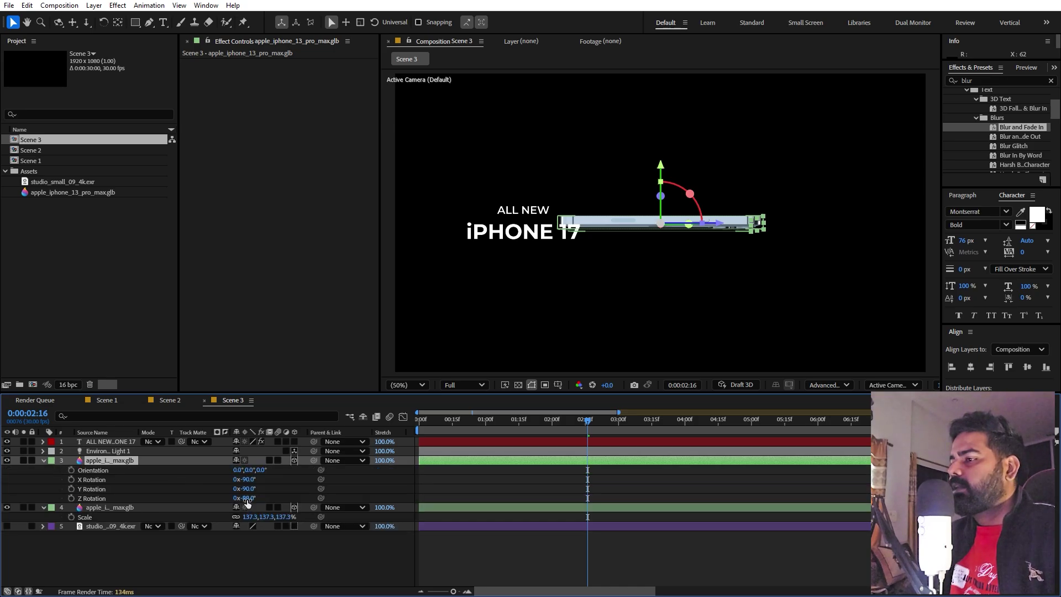
left_click_drag(247, 499, 335, 481)
key("ctrl+z")
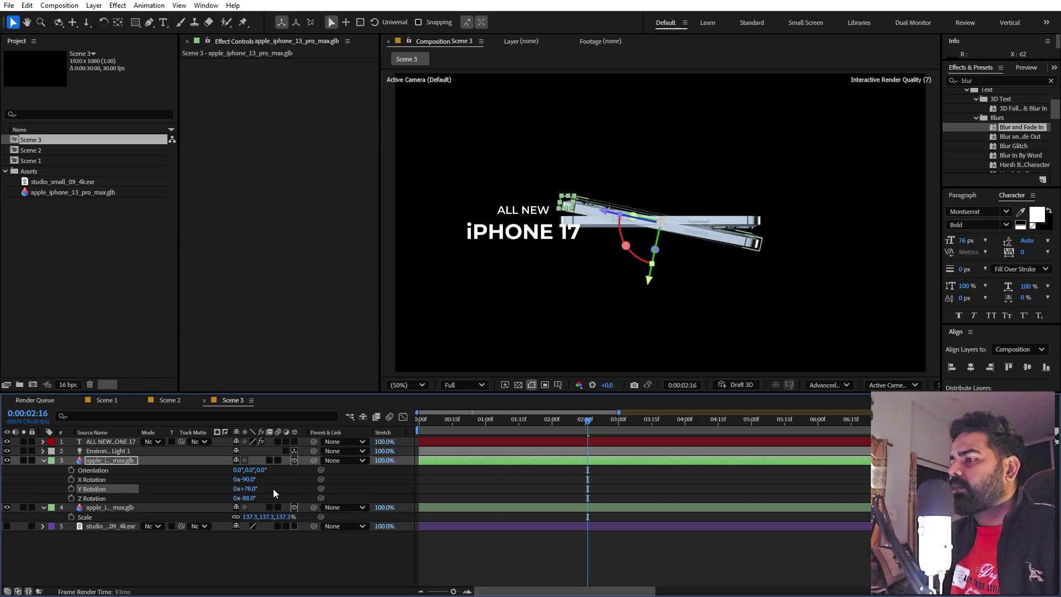
type("0")
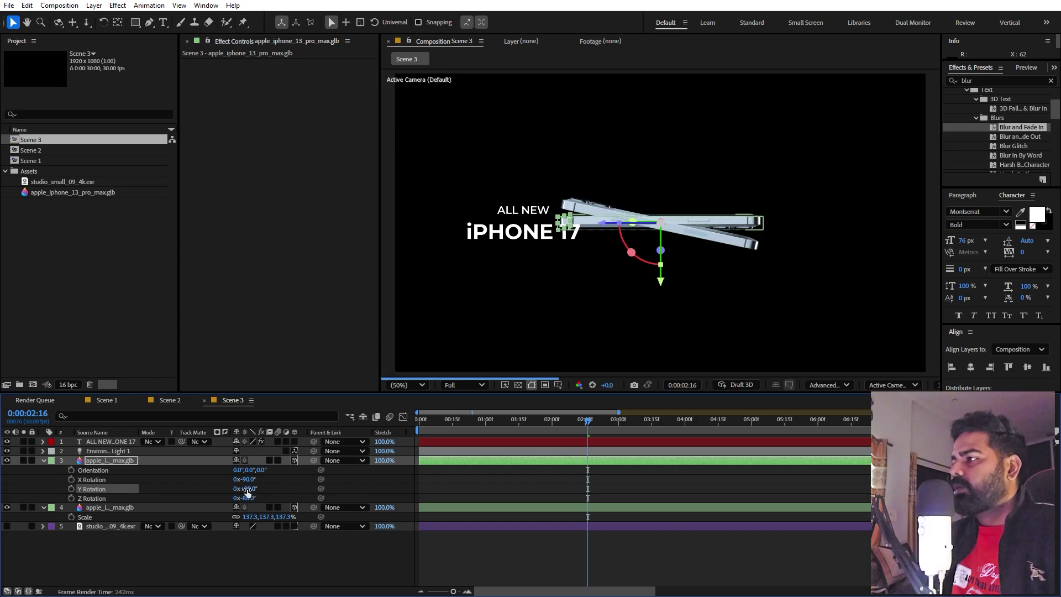
key("Return")
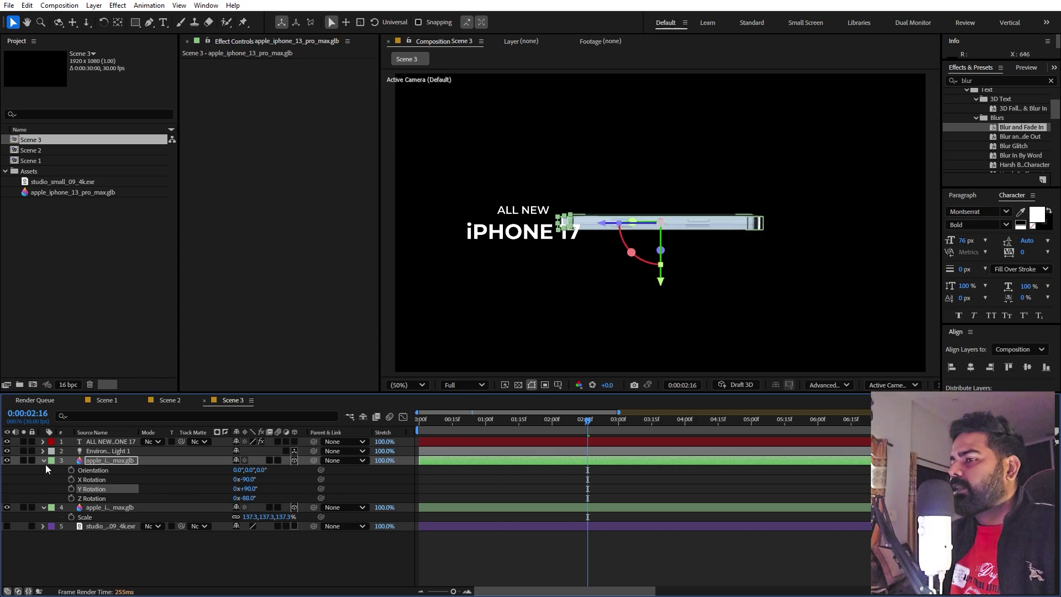
- Separate the two phones vertically, lowering the copy to Y position 660 and raising the original to Y position 420
left_click(97, 457)
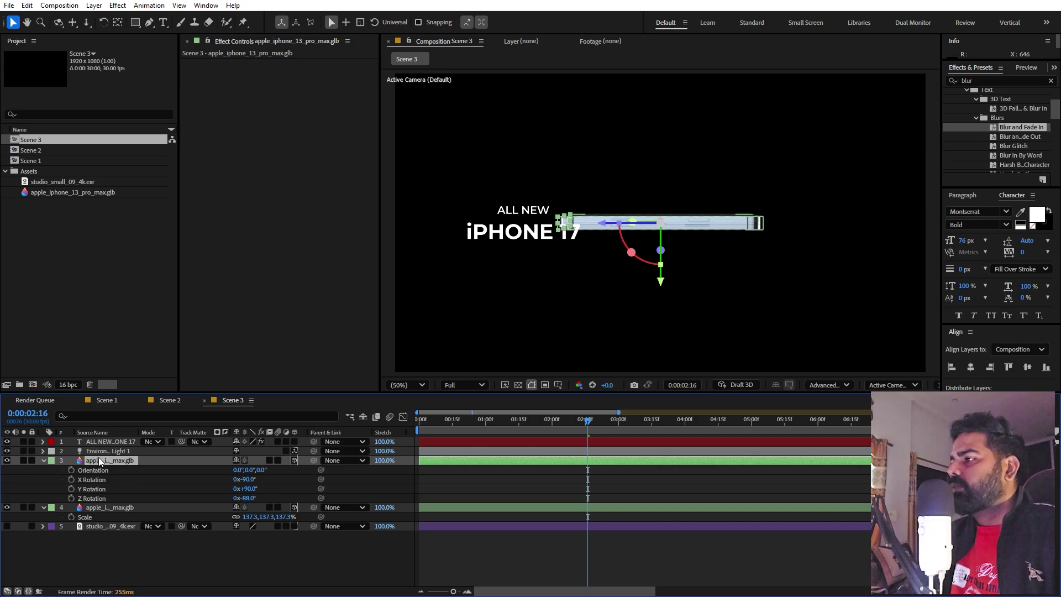
key("shift+Down")
key("shift+Down")
key("shift+Down")
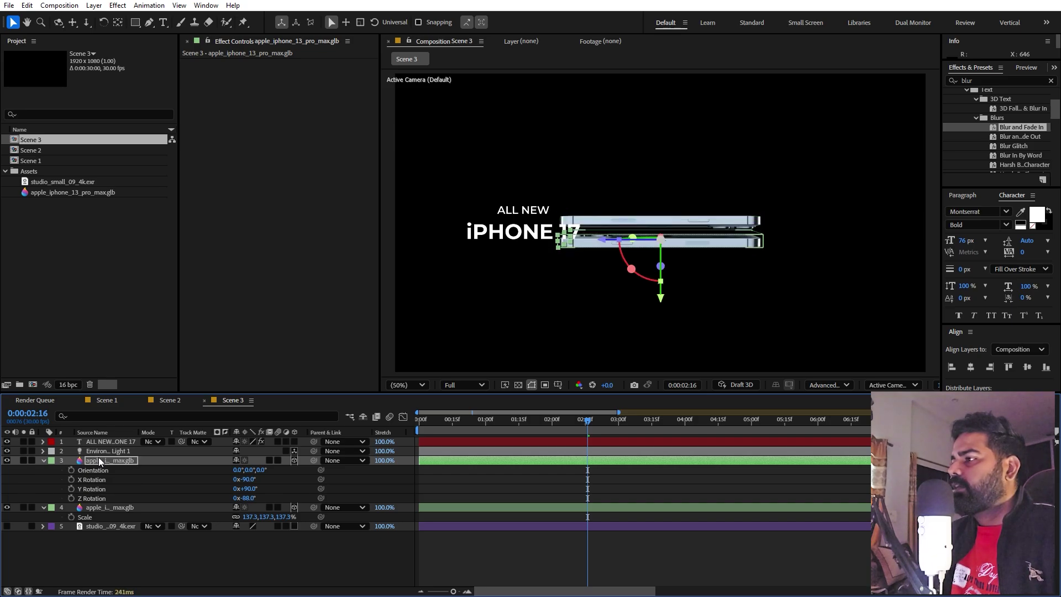
left_click(107, 508)
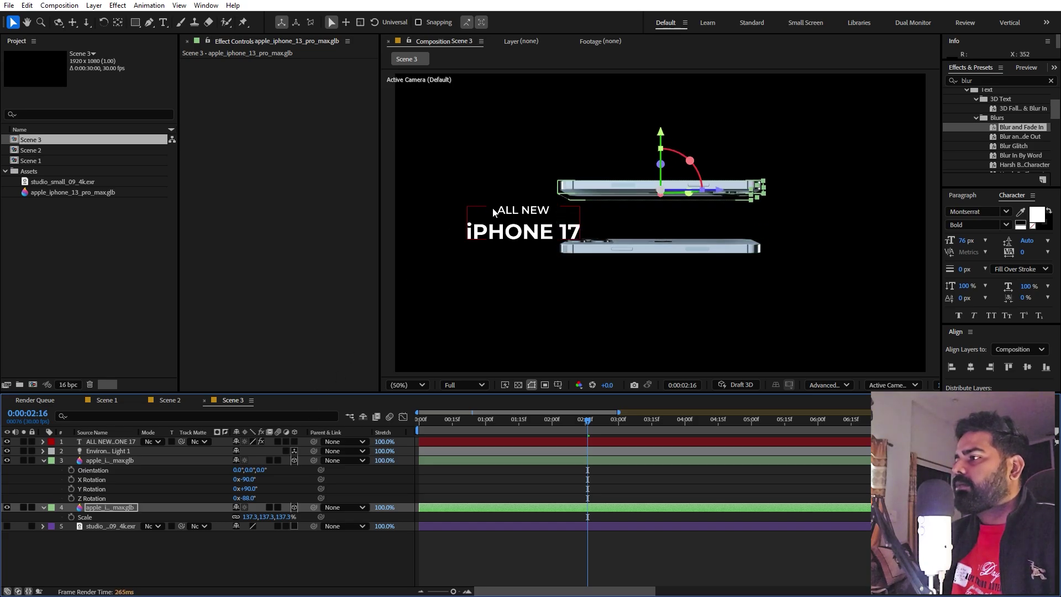
left_click(123, 459)
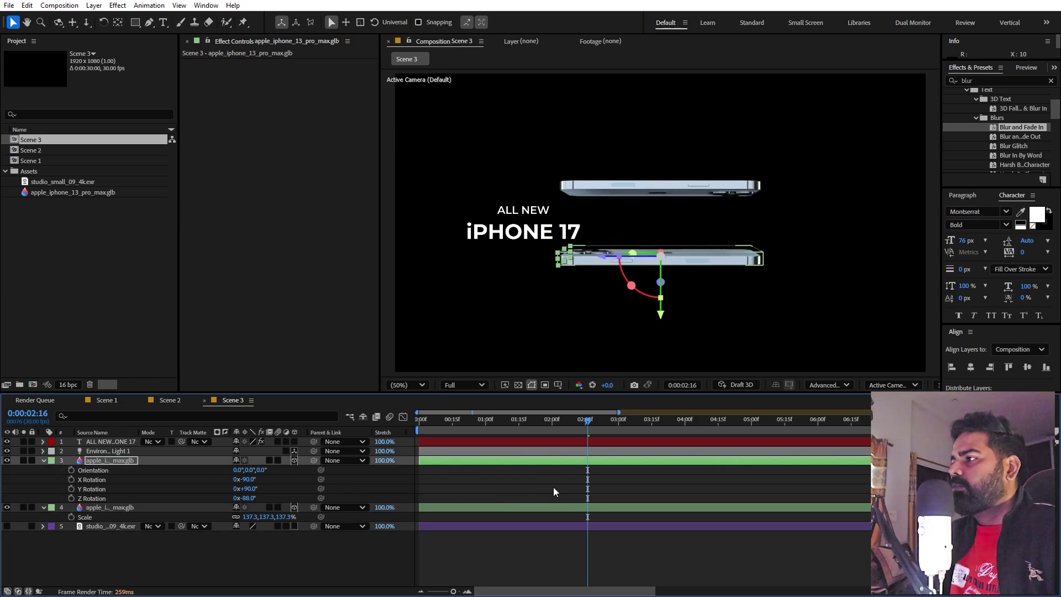
left_click(776, 247)
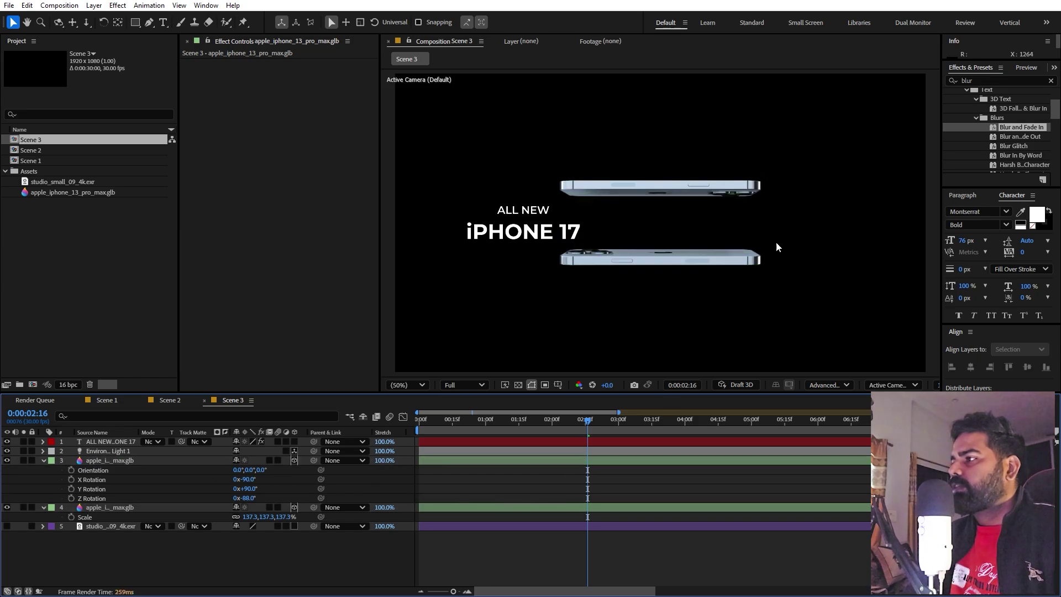
- Add X, Y and Z Rotation keyframes to both phone layers at 0:00:02:16
left_click(120, 459)
left_click(113, 506, "shift")
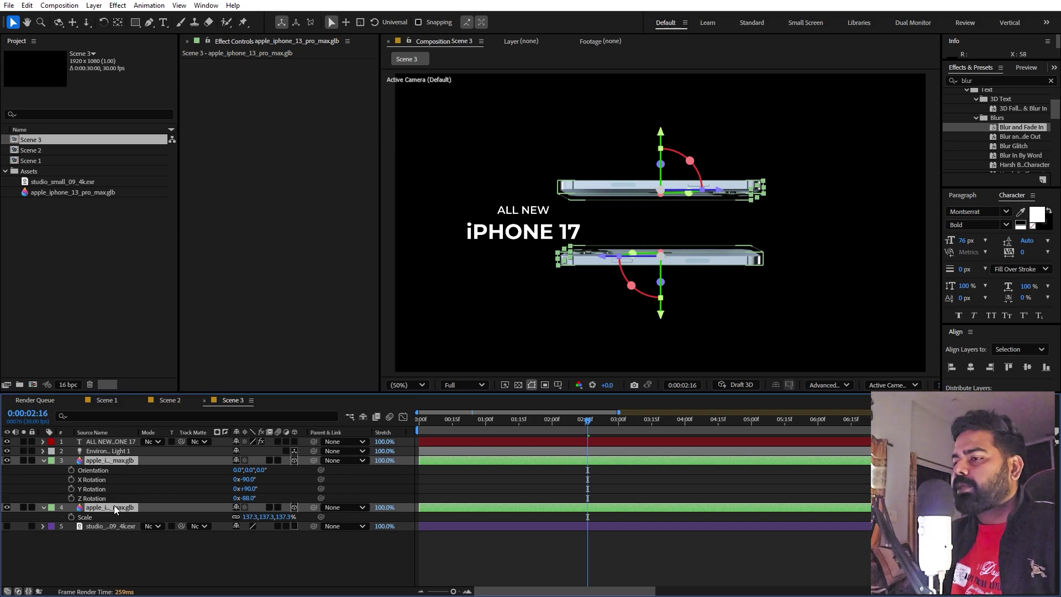
key("r")
left_click_drag(71, 479, 72, 498)
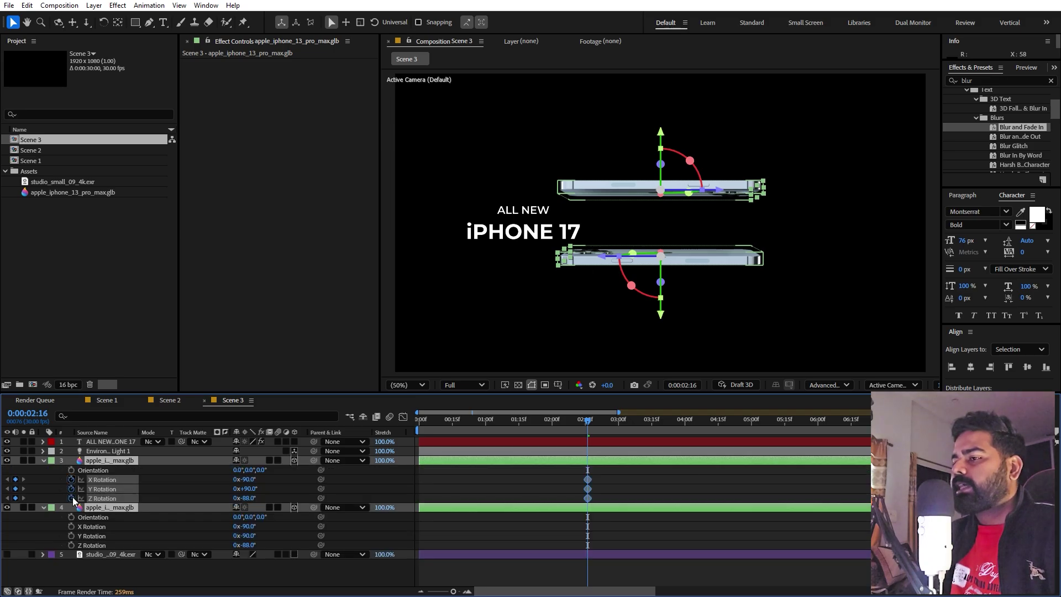
left_click(72, 527)
left_click(71, 535)
left_click(71, 545)
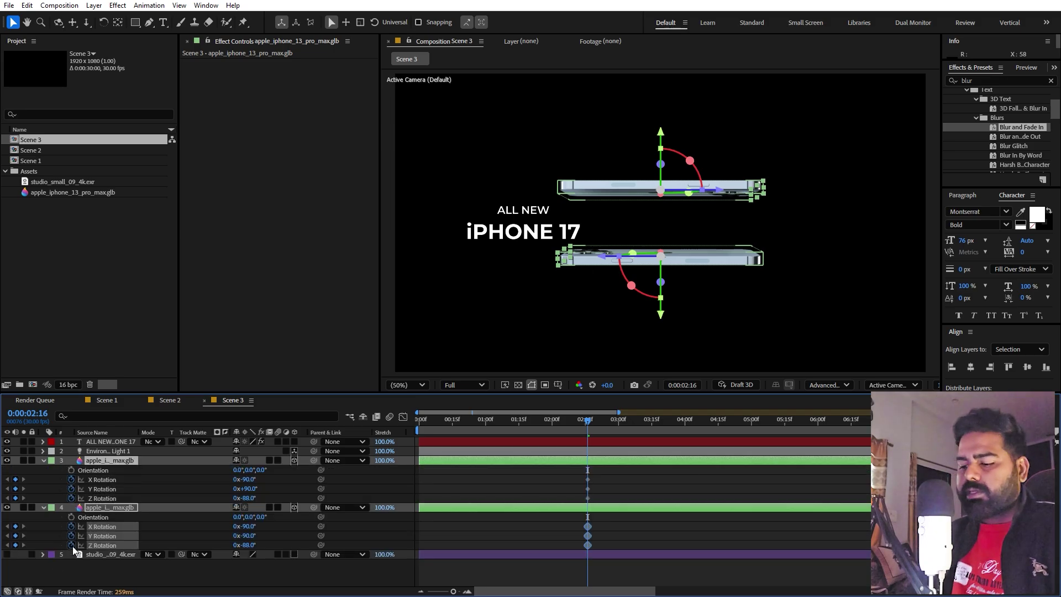
- Add Position keyframes to both phone layers at 0:00:02:16 and reveal all their keyframed properties
key("p")
left_click(72, 469)
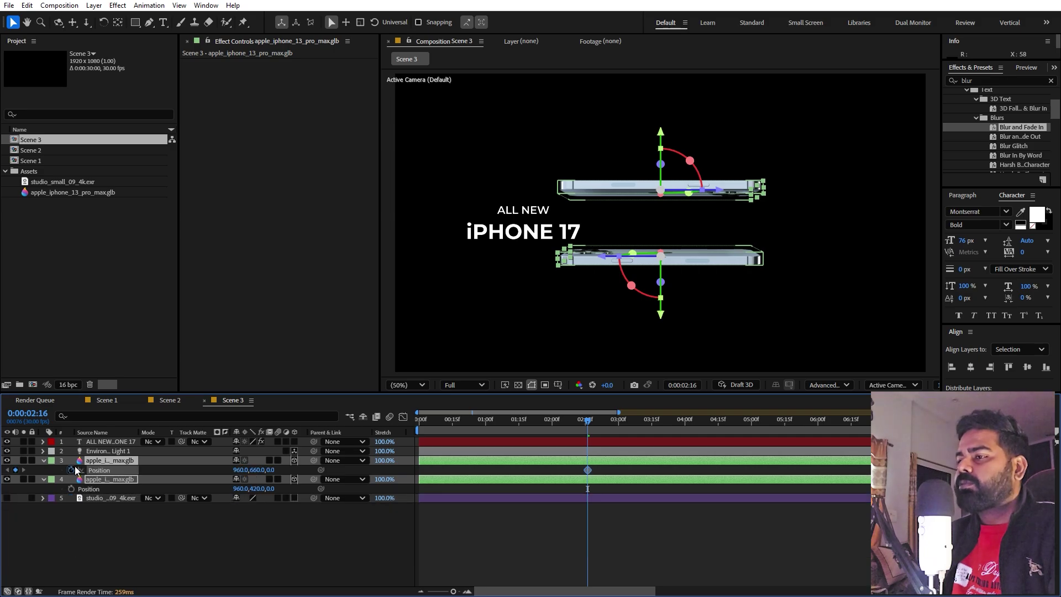
left_click(71, 489)
key("p")
key("u")
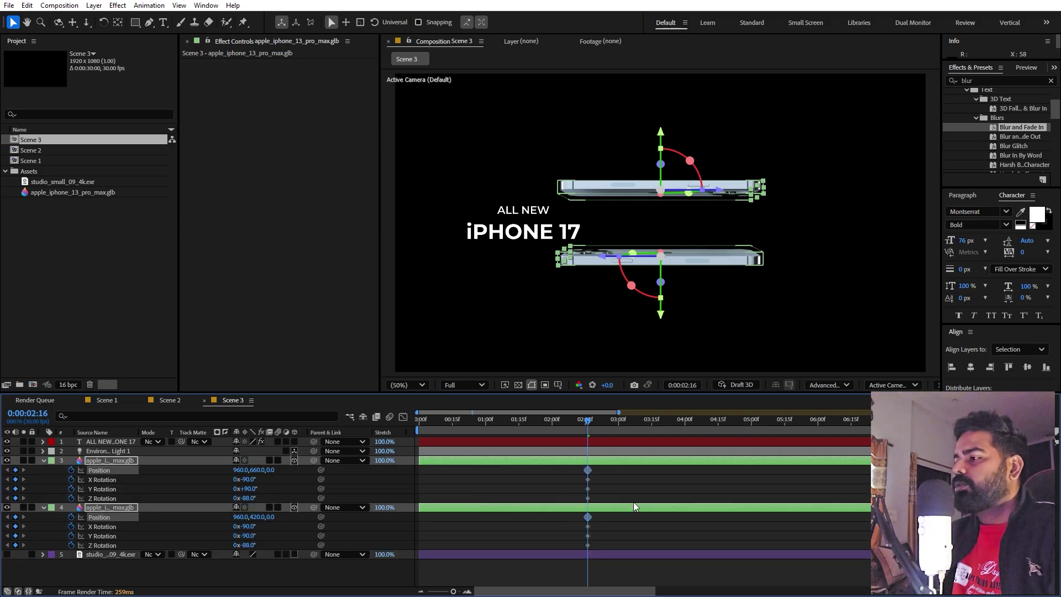
left_click(617, 484)
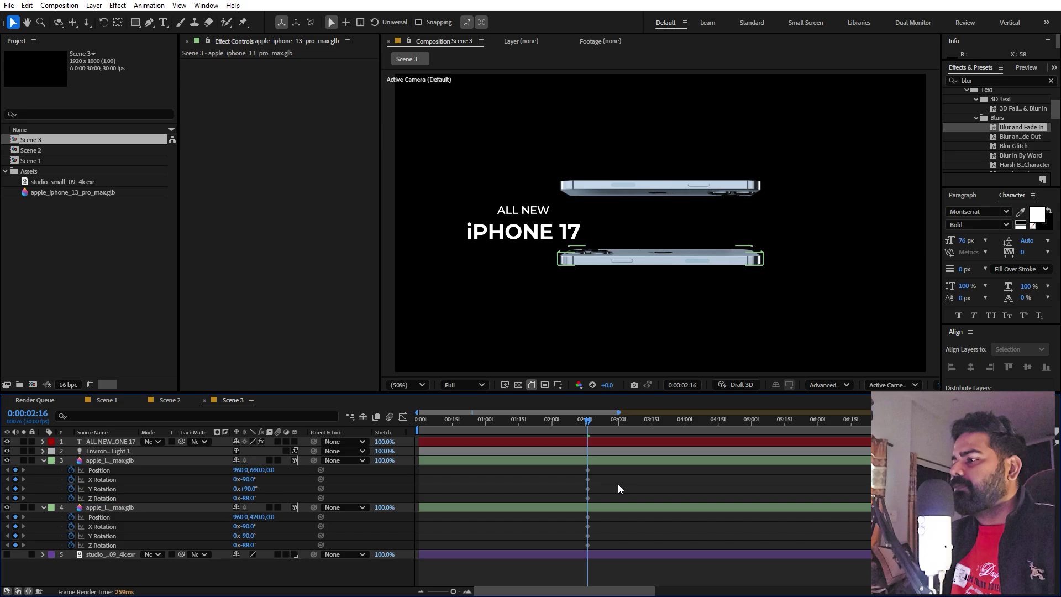
- Tilt the phones at 0:00:02:16, setting Z Rotation to -82° on the lower phone and -78° on the upper one
left_click(601, 459)
left_click_drag(248, 489, 267, 499)
key("ctrl+z")
left_click(145, 505)
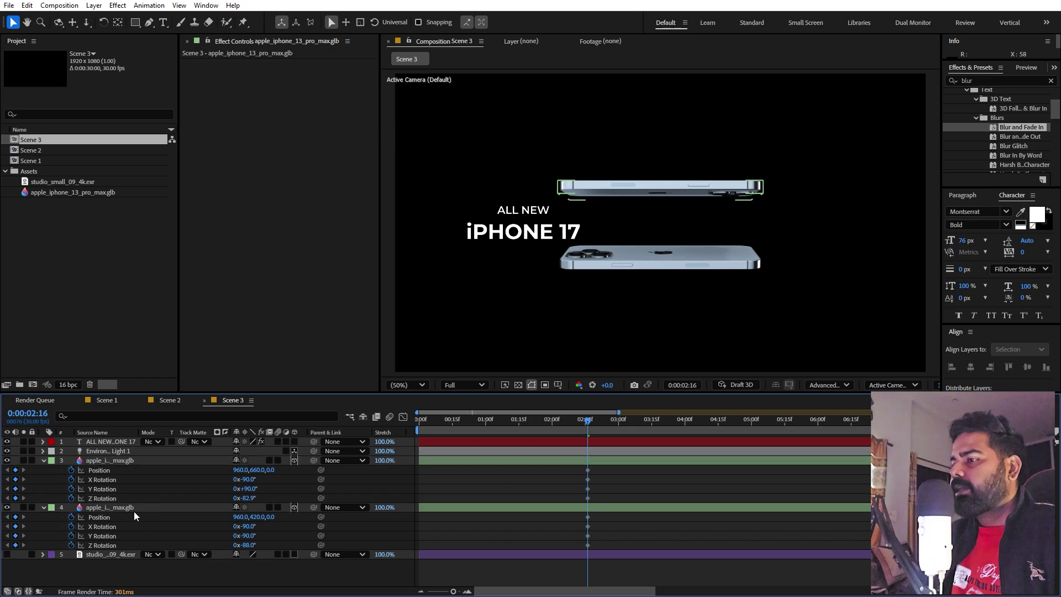
left_click(133, 510)
left_click(253, 495)
left_click(249, 497)
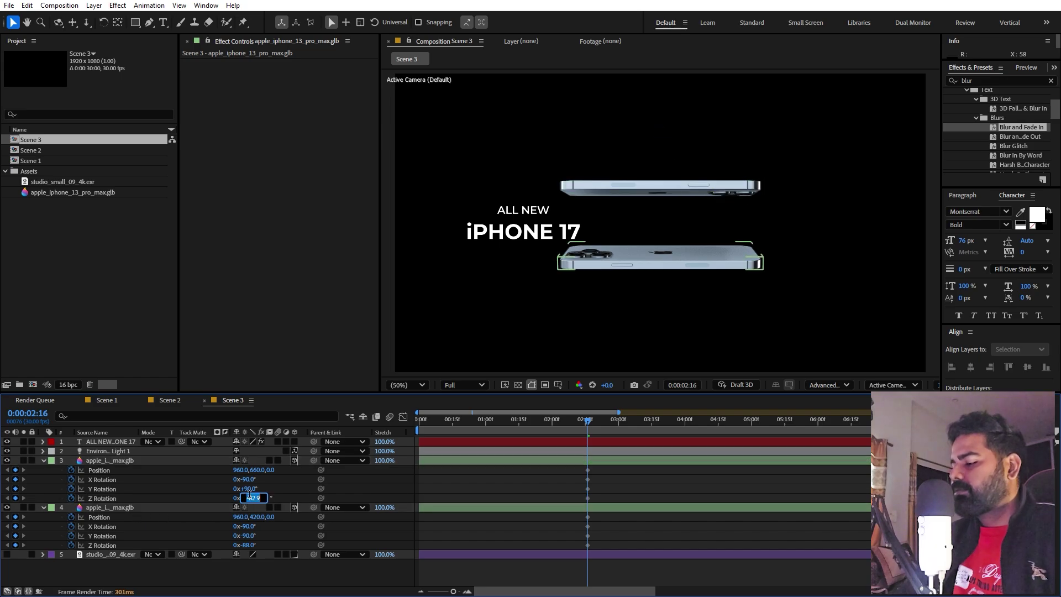
type("-82")
key("Return")
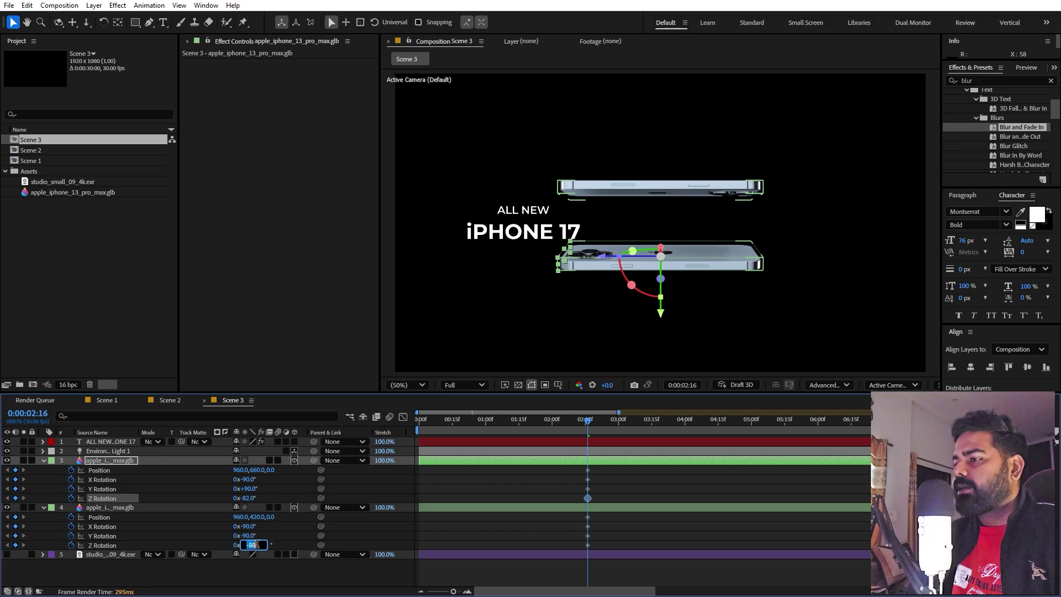
type("-78")
key("Return")
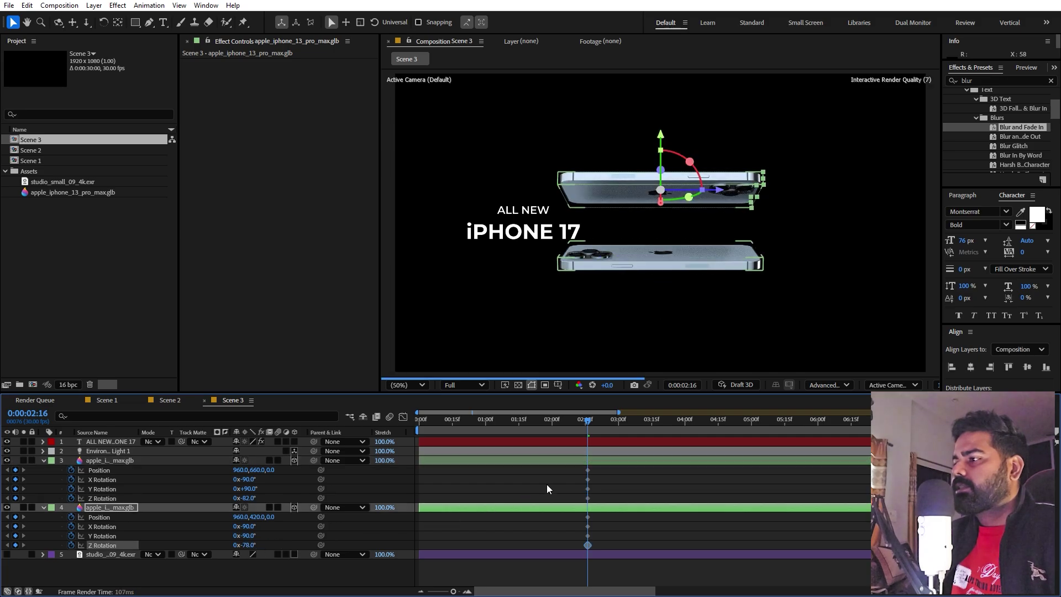
- At 0:00:00:00, subtract 270° from the lower phone's Z Rotation, making it -352°
left_click(549, 480)
left_click_drag(587, 421, 510, 435)
key("Home")
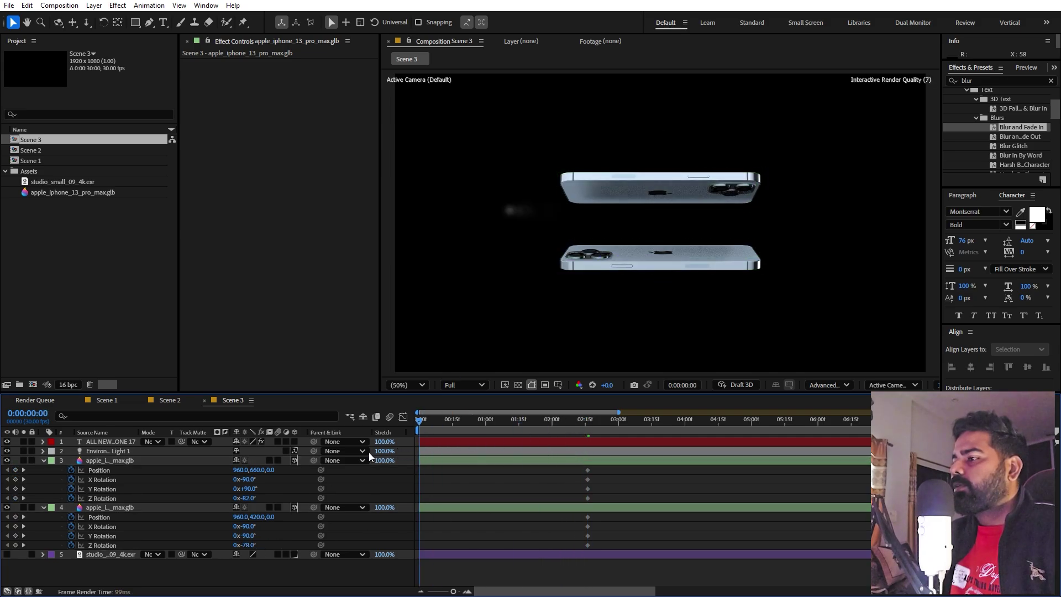
left_click(369, 457)
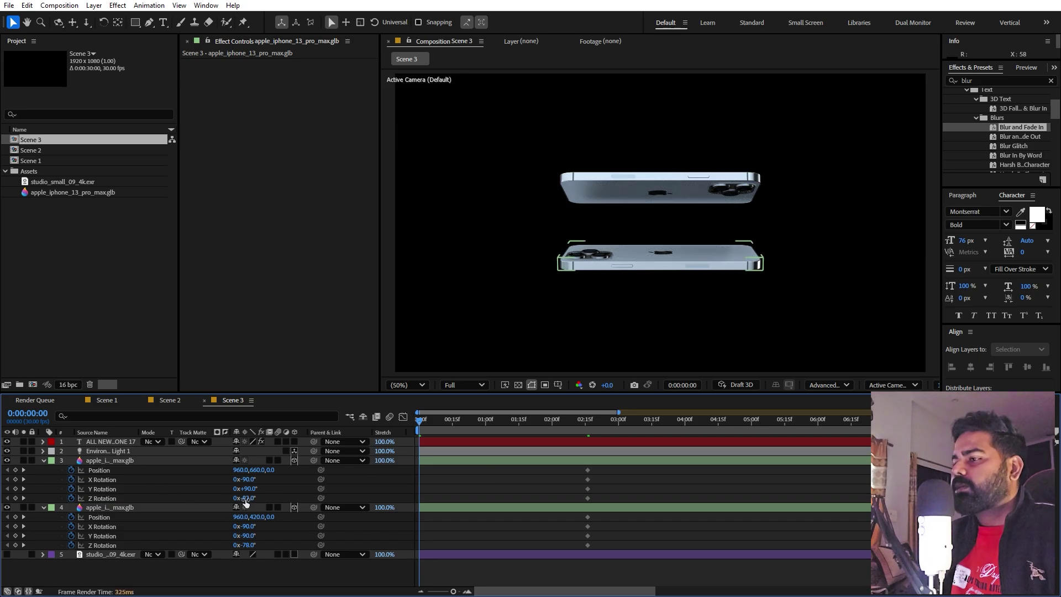
mouse_move(244, 498)
left_mouse_down()
mouse_move(226, 503)
mouse_move(315, 496)
mouse_move(254, 497)
left_mouse_up()
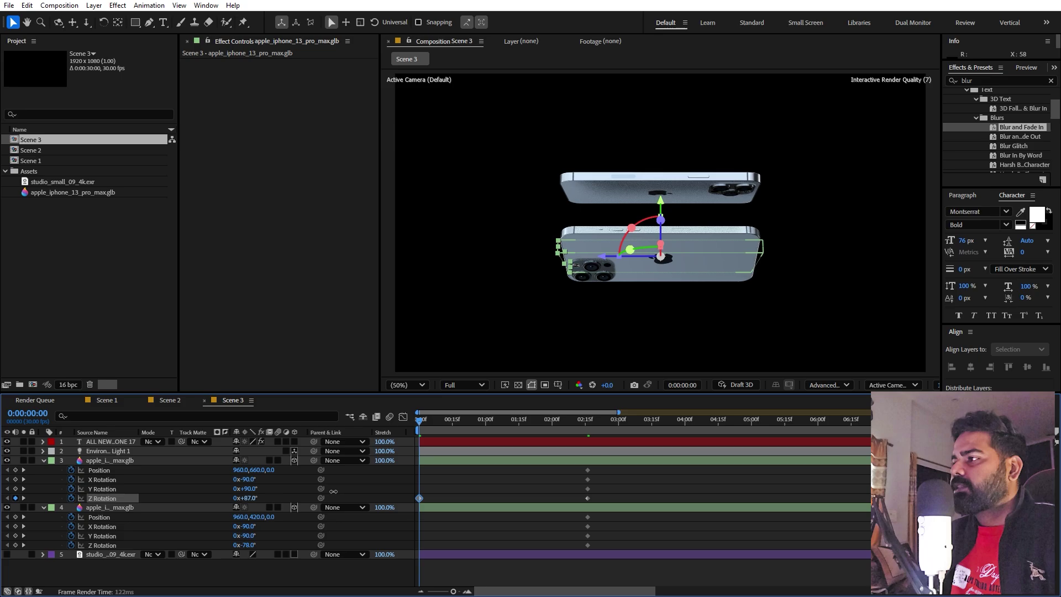
left_click(254, 497)
type("-82")
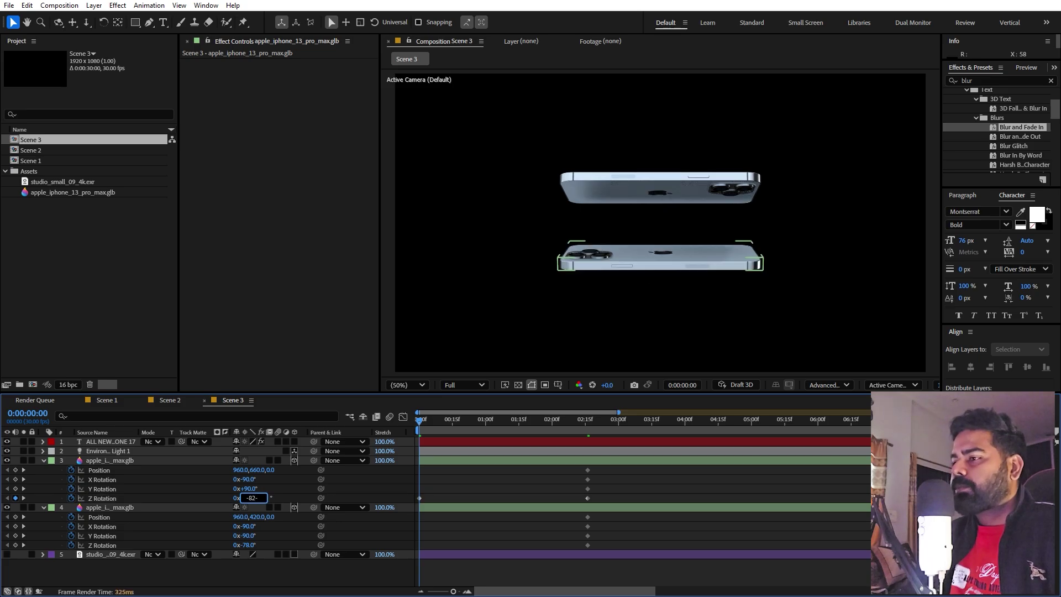
type("-")
type("270")
key("Return")
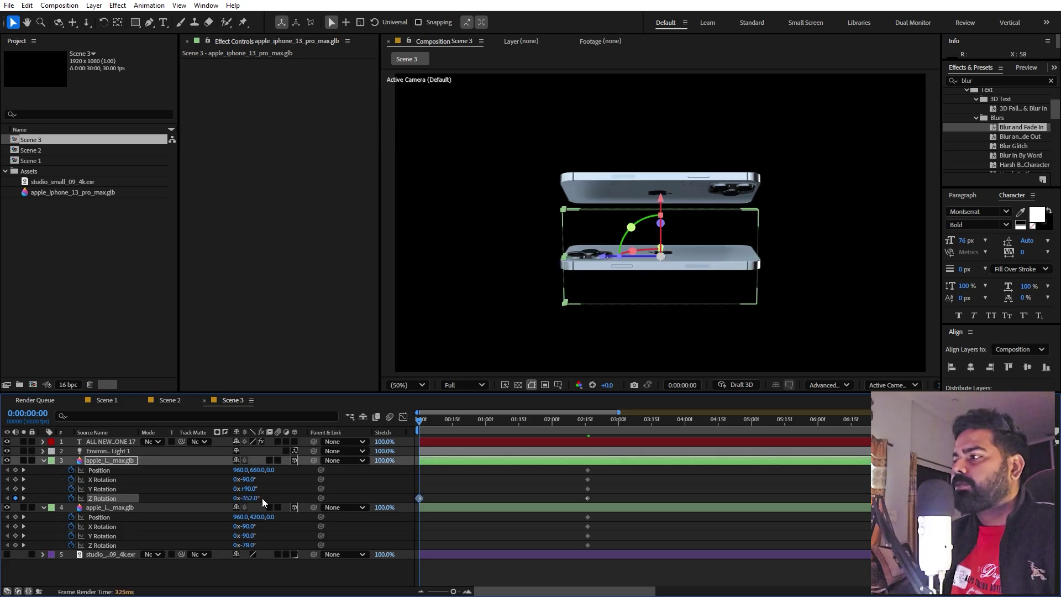
- At 0:00:00:00, add 270° to the upper phone's Z Rotation, making it 192°
left_click(124, 508)
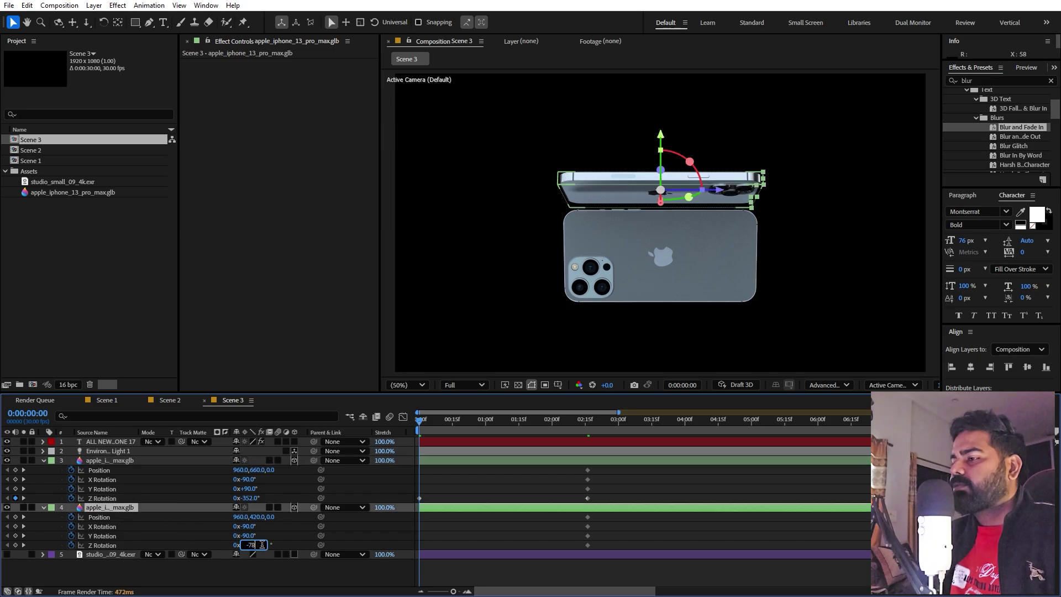
type("+270")
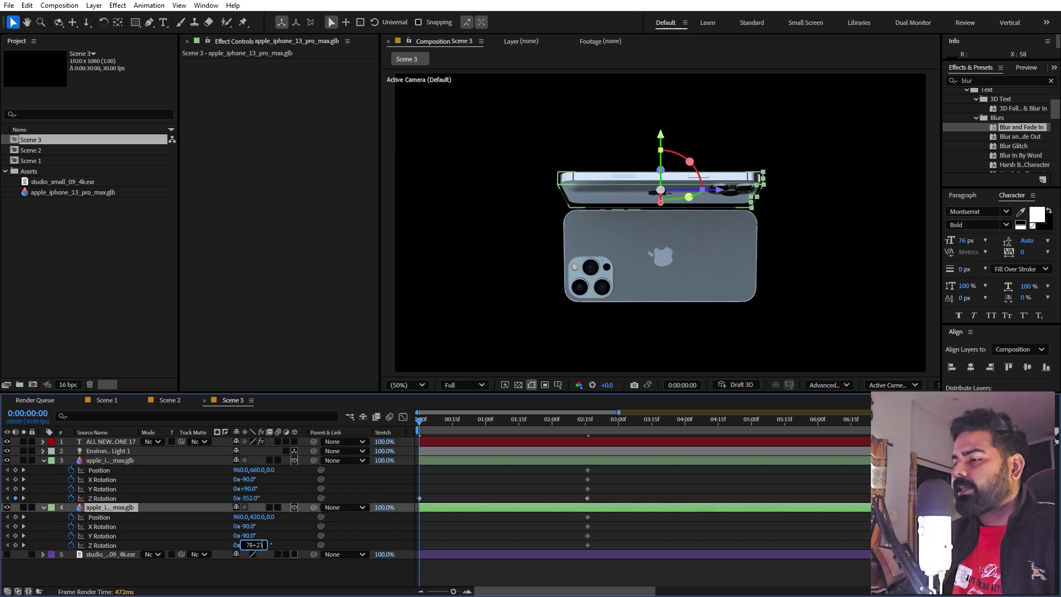
key("Return")
mouse_move(420, 429)
left_mouse_down()
mouse_move(593, 441)
mouse_move(417, 447)
left_mouse_up()
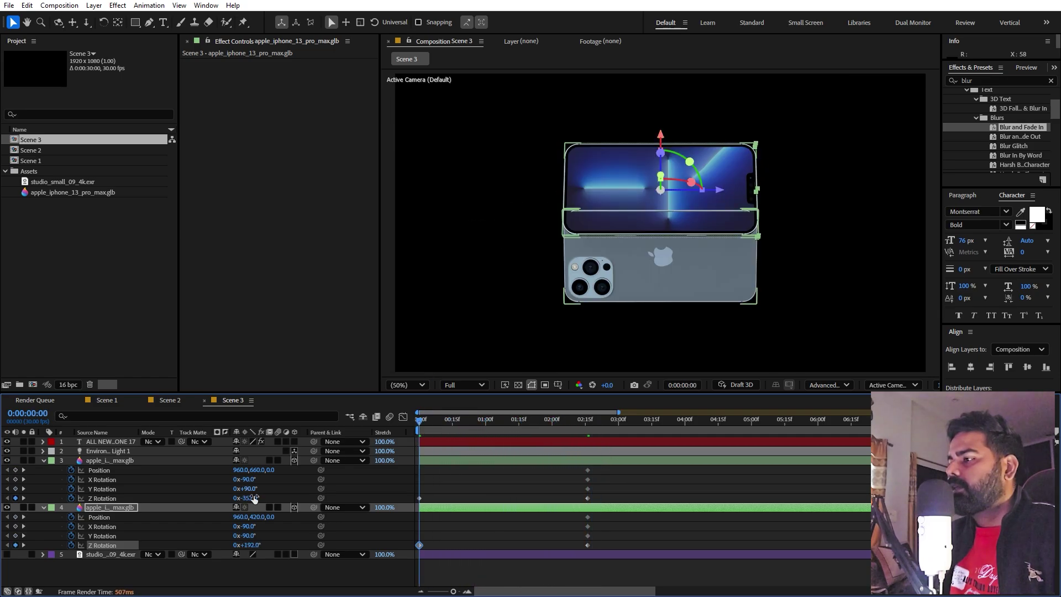
left_click(524, 499)
- At the first frame, move the lower phone off-frame to about X 2304 and the upper one to about X -402, and preview the animation
left_click(106, 462)
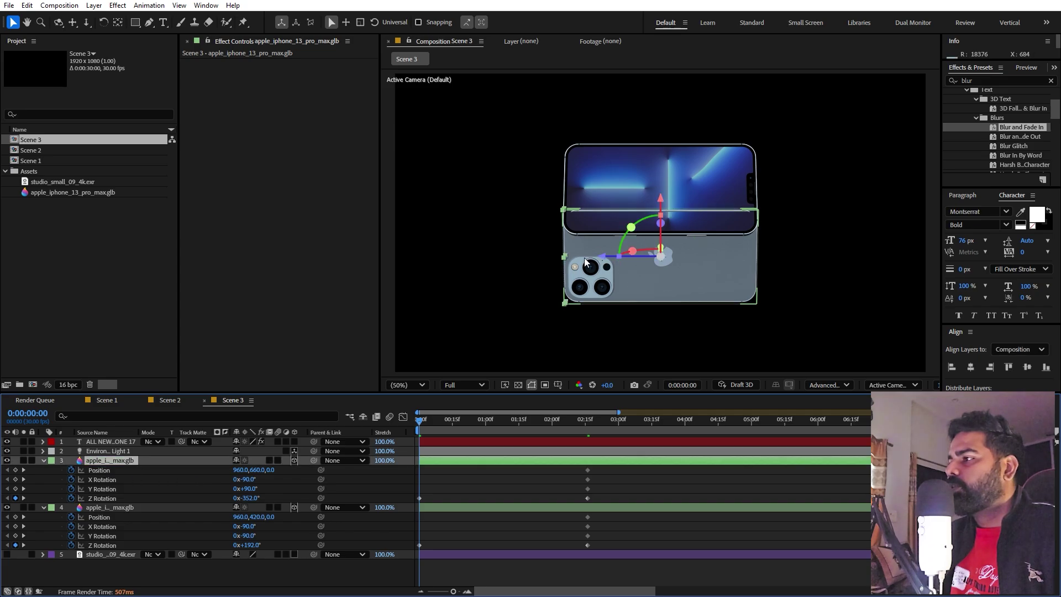
left_click_drag(602, 256, 968, 277)
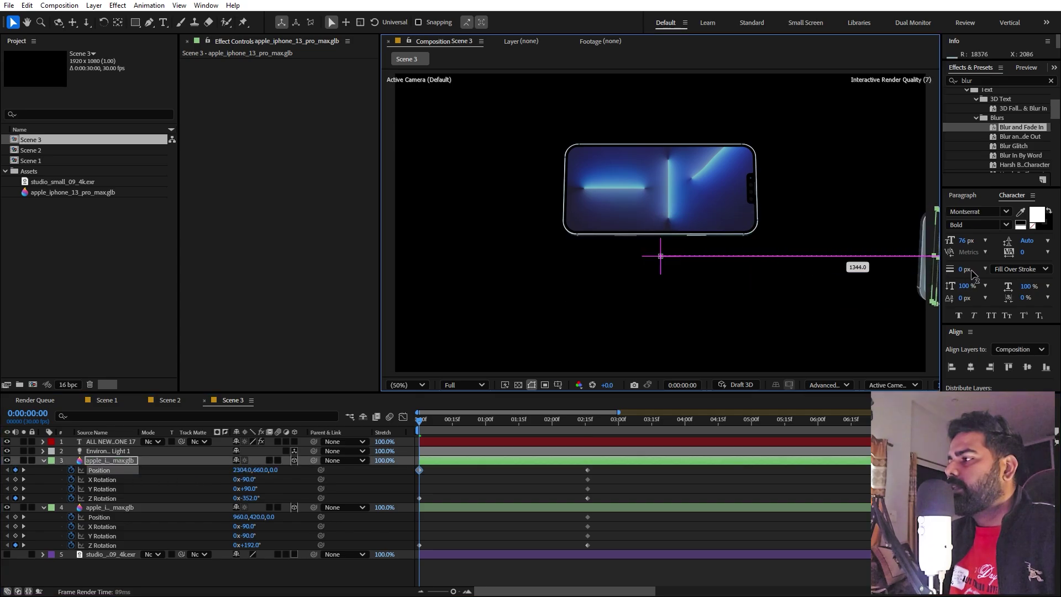
left_click(111, 507)
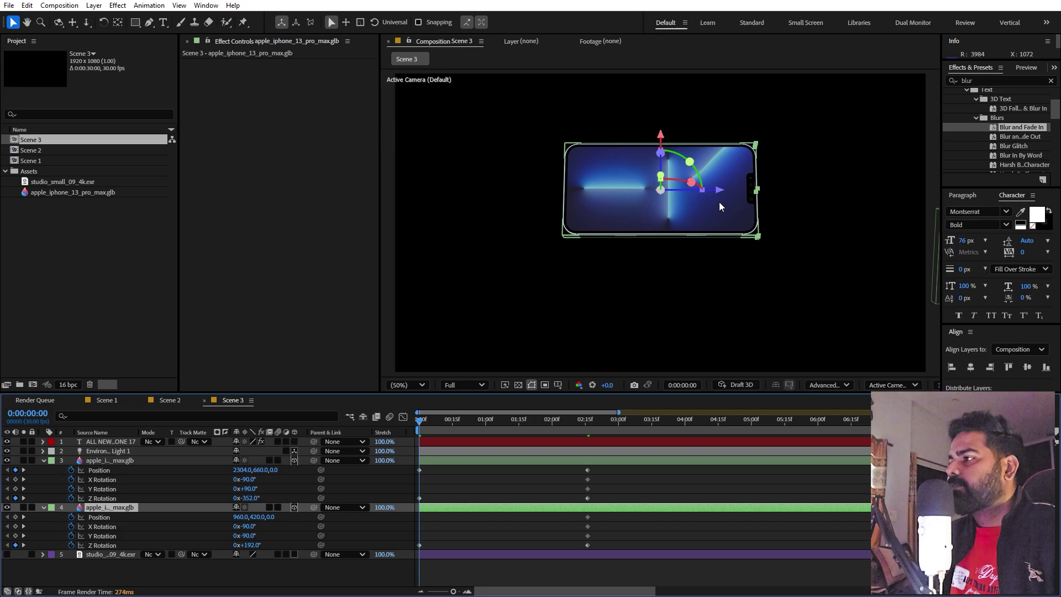
left_click_drag(713, 193, 337, 202)
key("space")
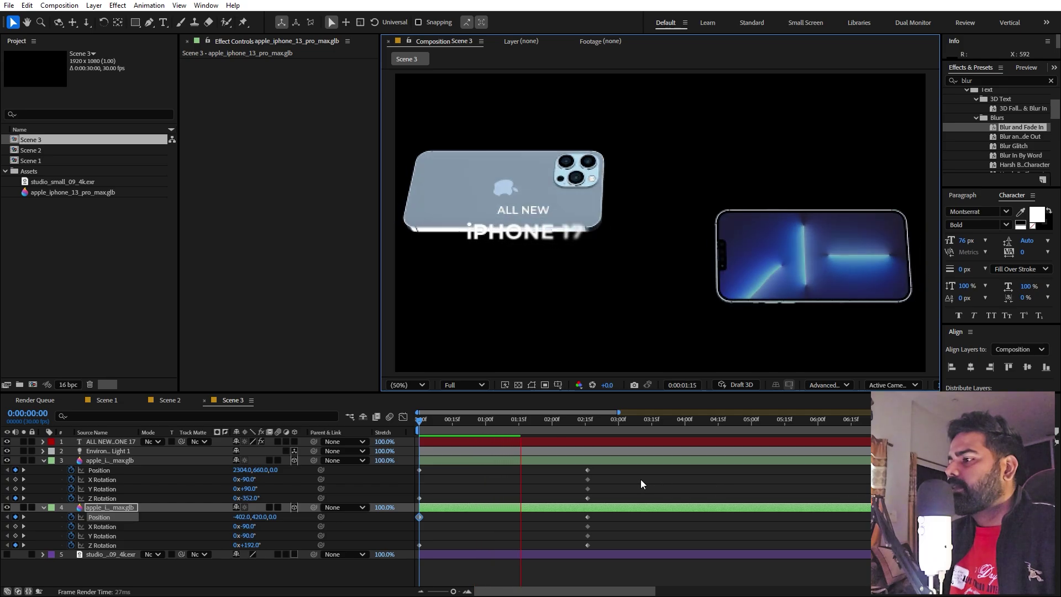
- Ease both phones' keyframes and shape their speed curves to start fast and slow into 0:00:02:16, and preview the motion
left_click_drag(559, 421, 588, 420)
left_click_drag(610, 468, 384, 559)
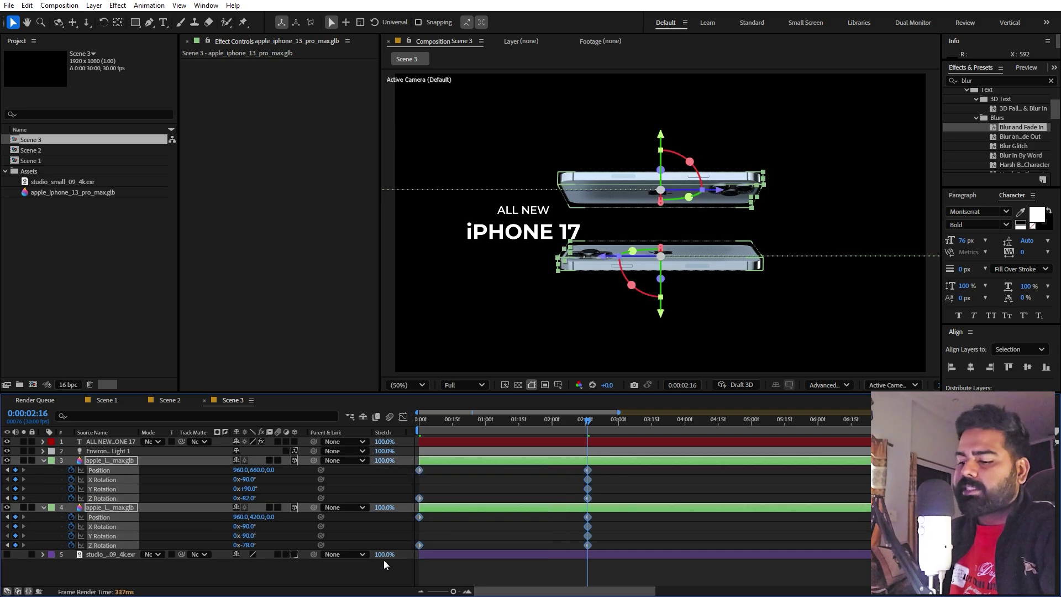
left_click(402, 416)
left_click_drag(640, 517, 399, 542)
left_click_drag(525, 422, 415, 423)
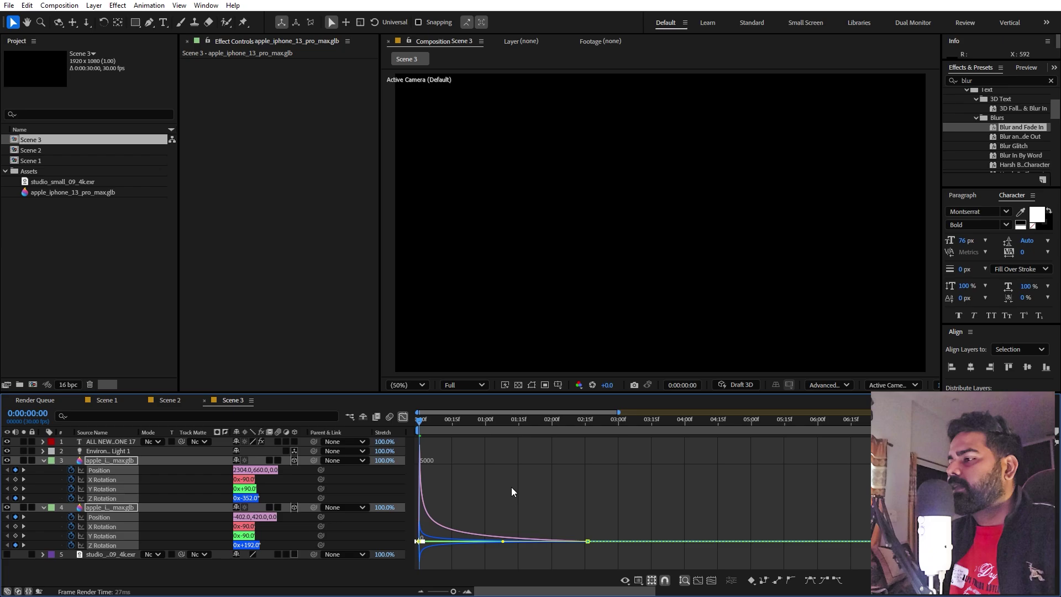
key("space")
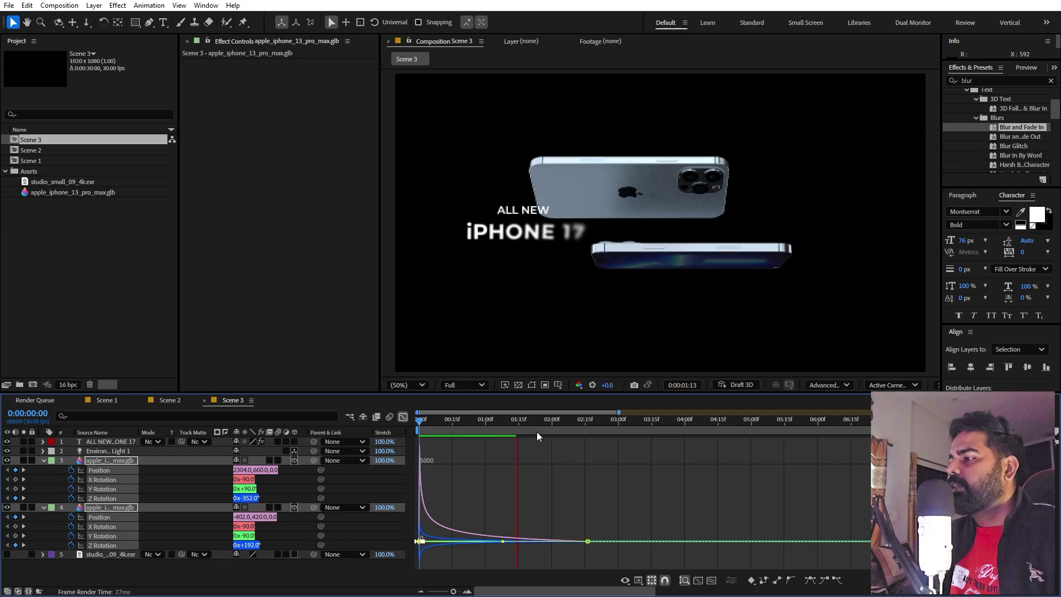
- At 0:00:02:16, move the title text between the two phones and replace its wording with "BUY NOW" above "samsung.com"
left_click_drag(538, 427, 586, 426)
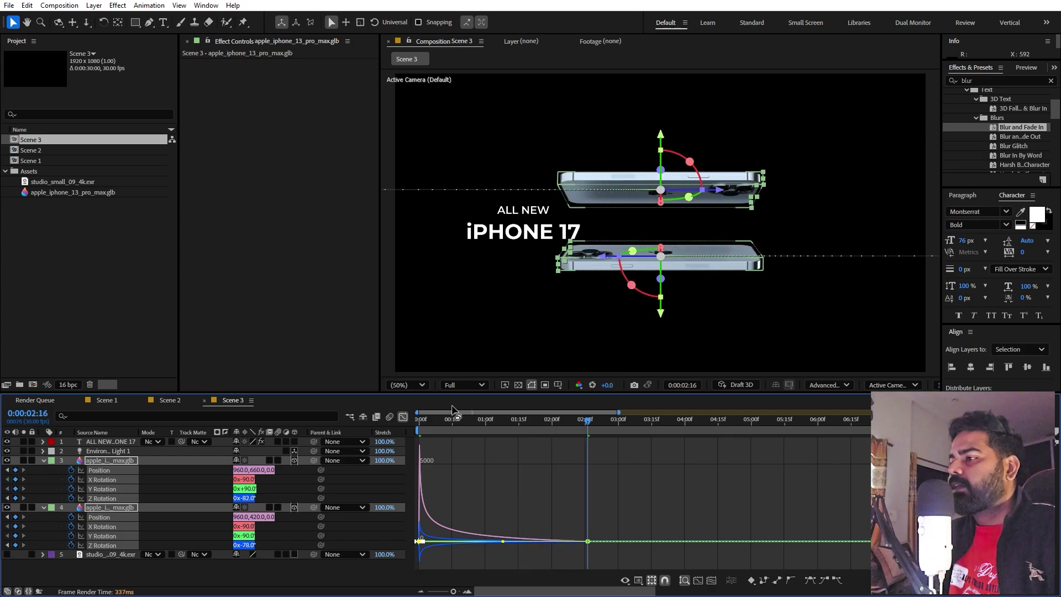
left_click(43, 461)
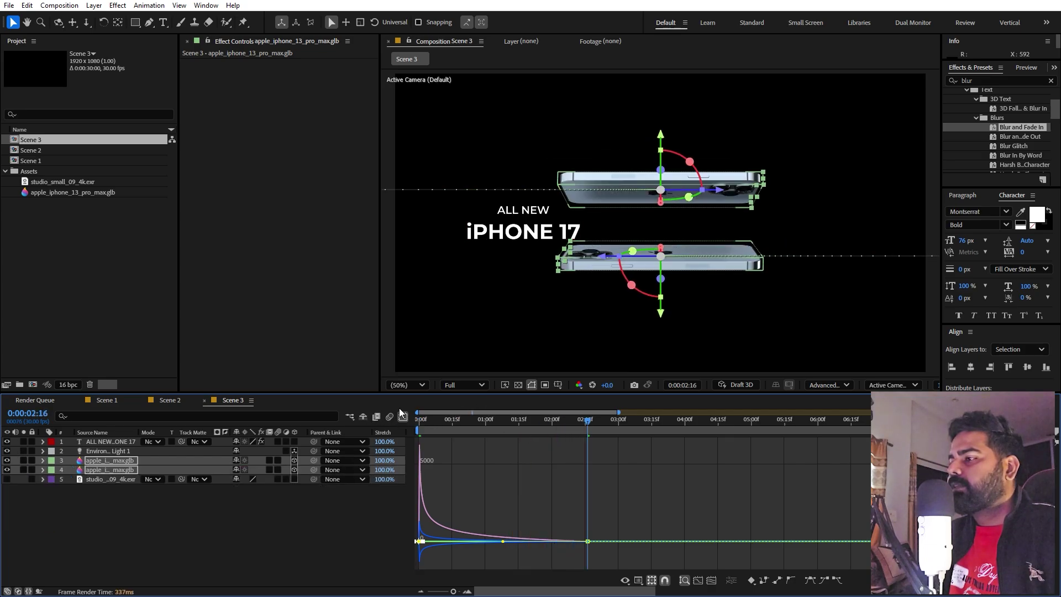
left_click(113, 443)
left_click_drag(528, 211, 668, 211)
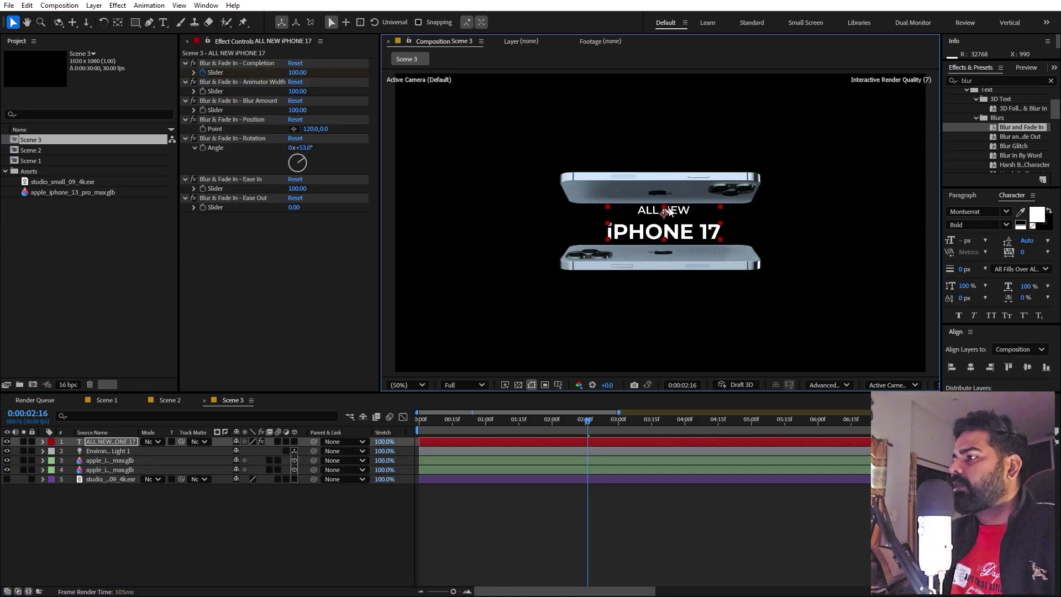
double_click(668, 212)
type("BUY NOW")
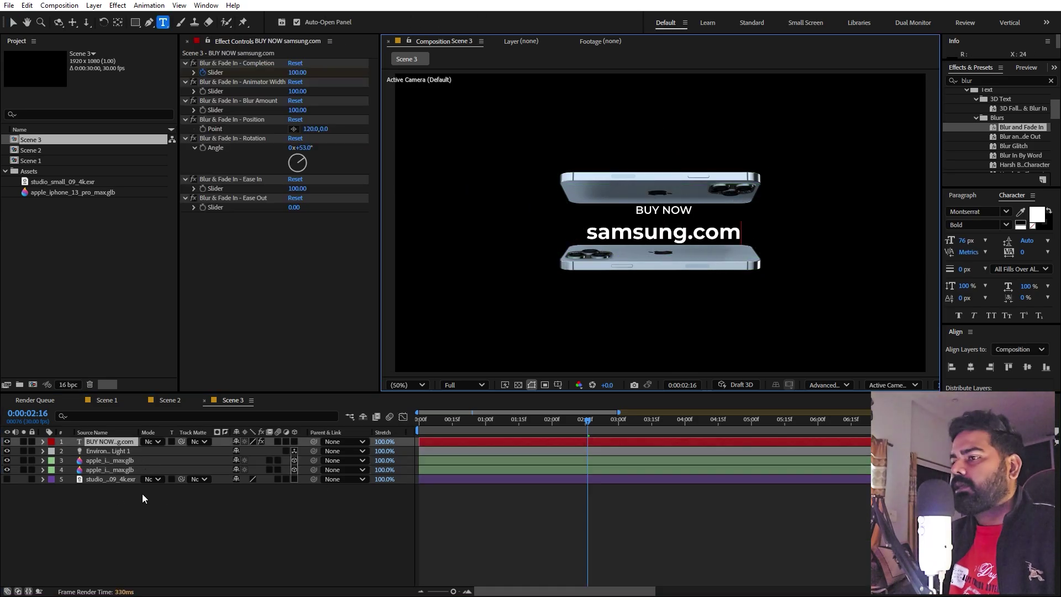
- Scale the BUY NOW text layer to 75.4% and centre it vertically in the composition
left_click(141, 499)
left_click(119, 442)
key("s")
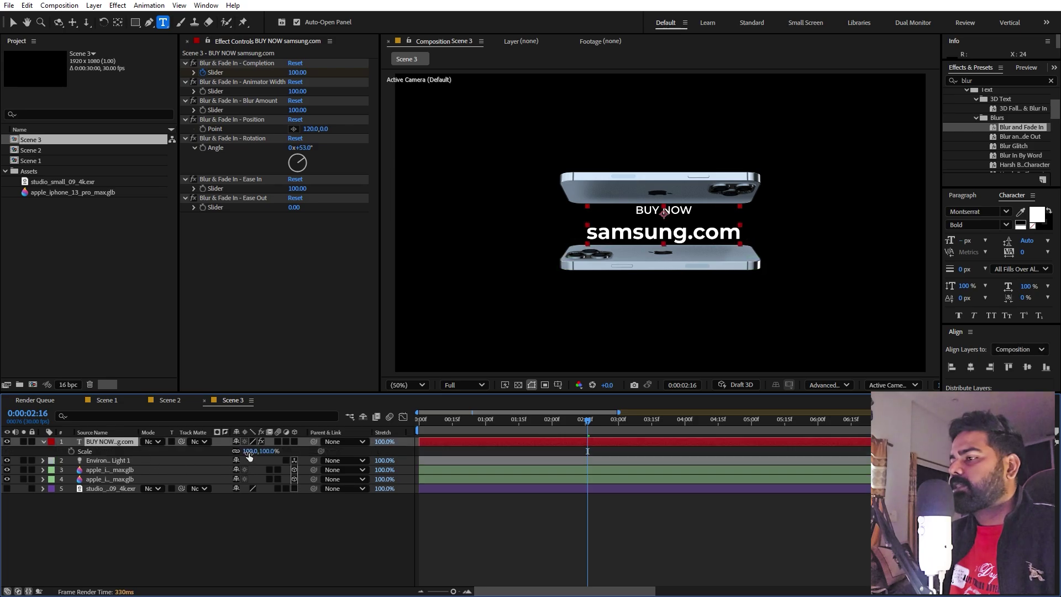
left_click_drag(249, 454, 116, 457)
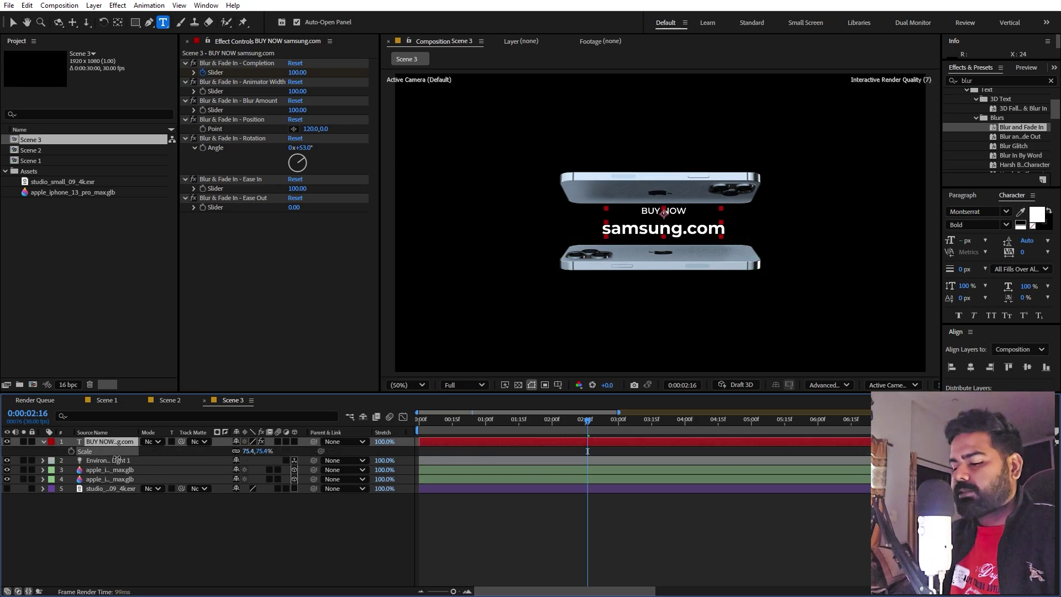
key("v")
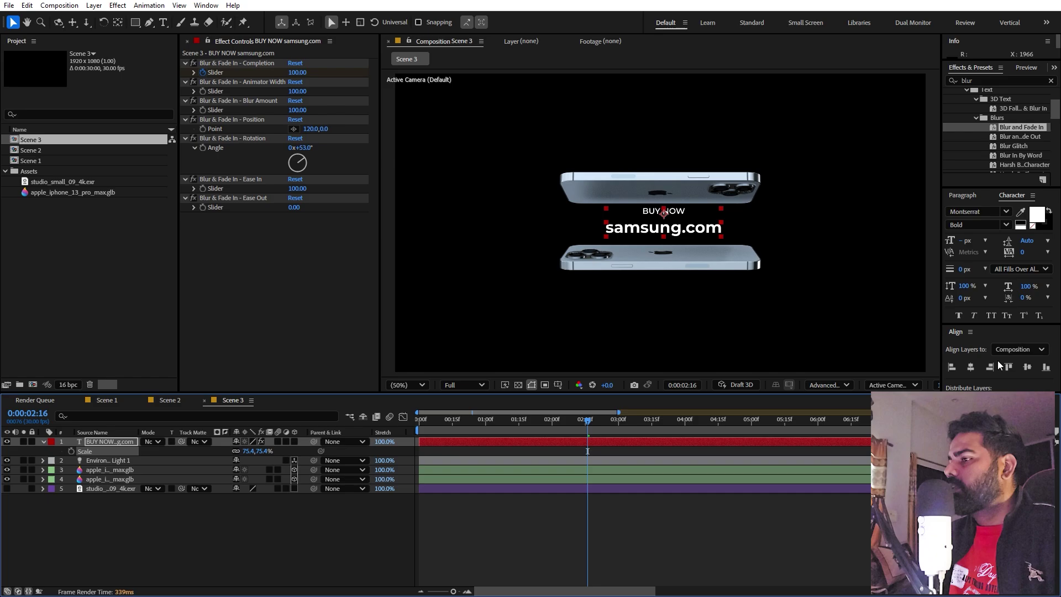
left_click(1025, 367)
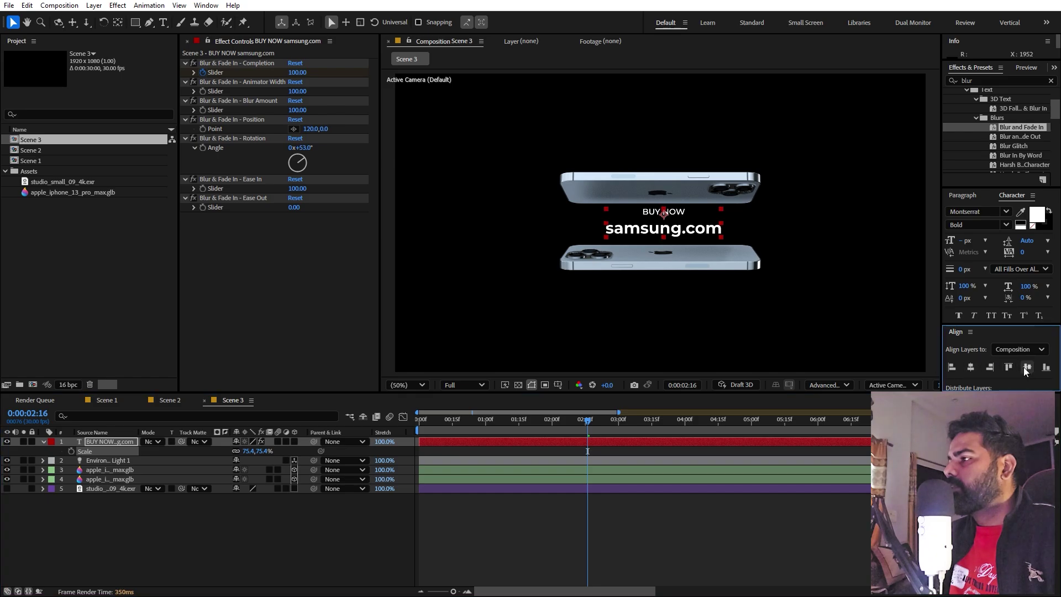
left_click(682, 229)
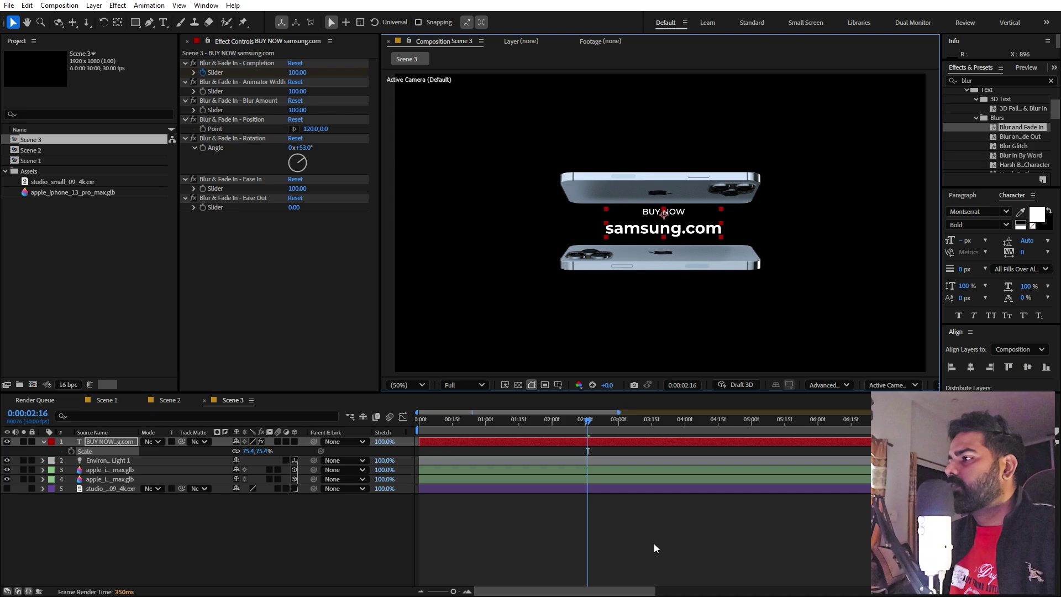
left_click(654, 543)
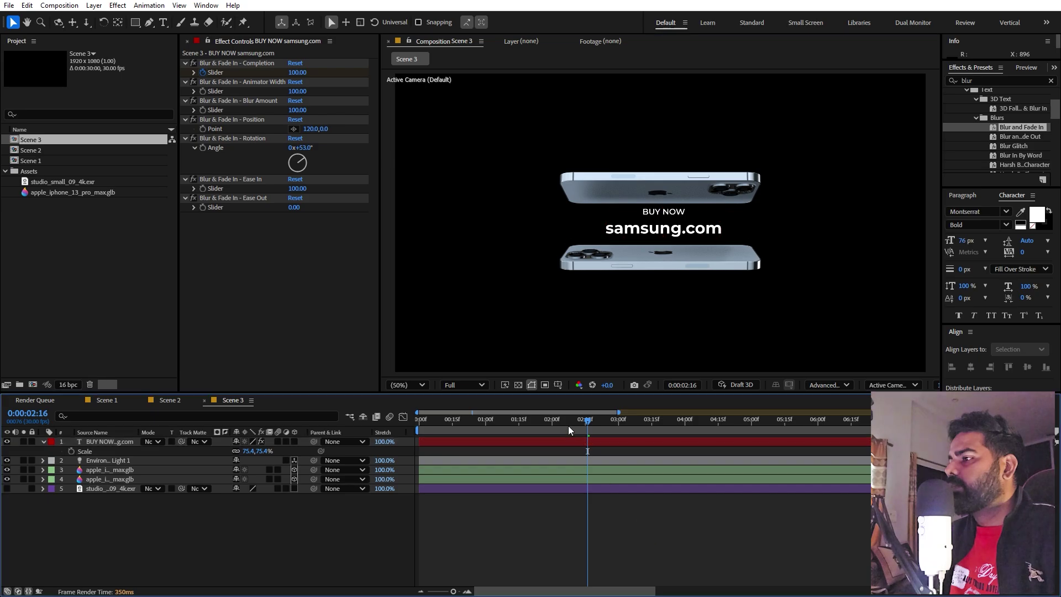
- Delay the BUY NOW text layer so it starts at about 0:00:01:02, previewing its timing against the phones
key("Home")
left_click_drag(446, 441, 523, 441)
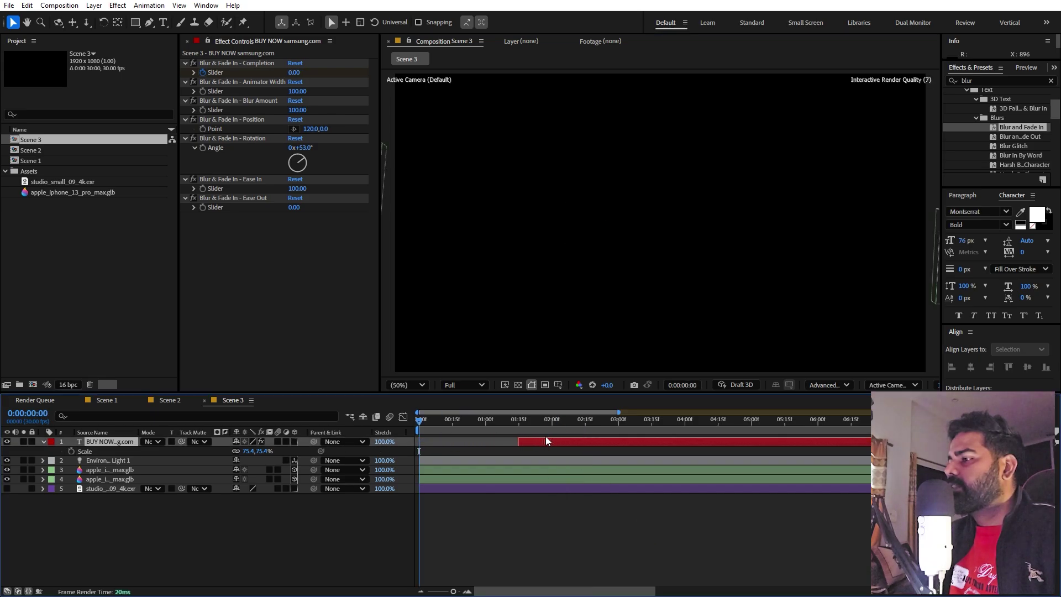
key("space")
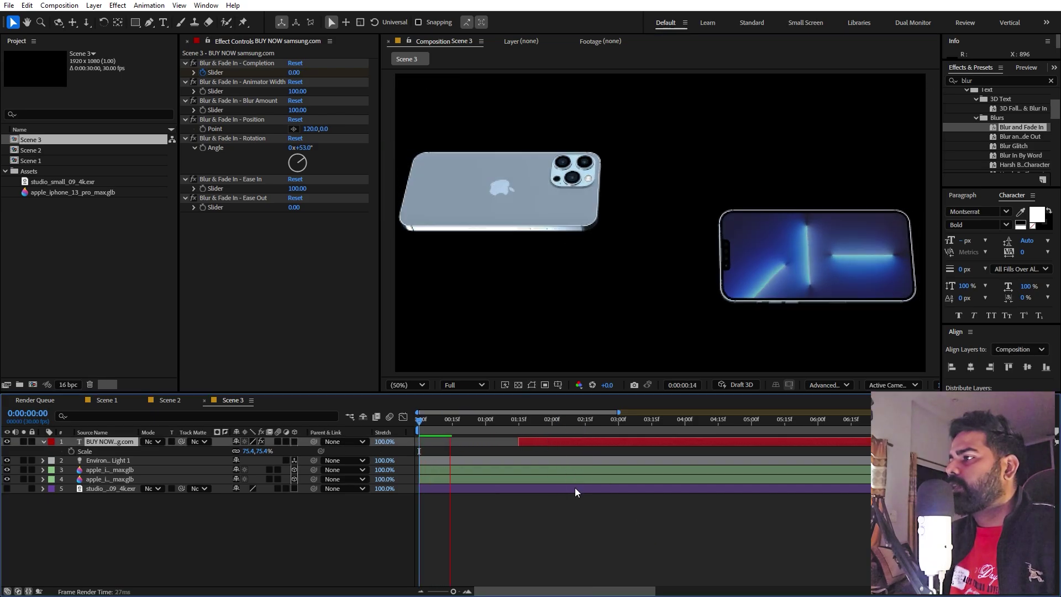
left_click_drag(545, 445, 524, 439)
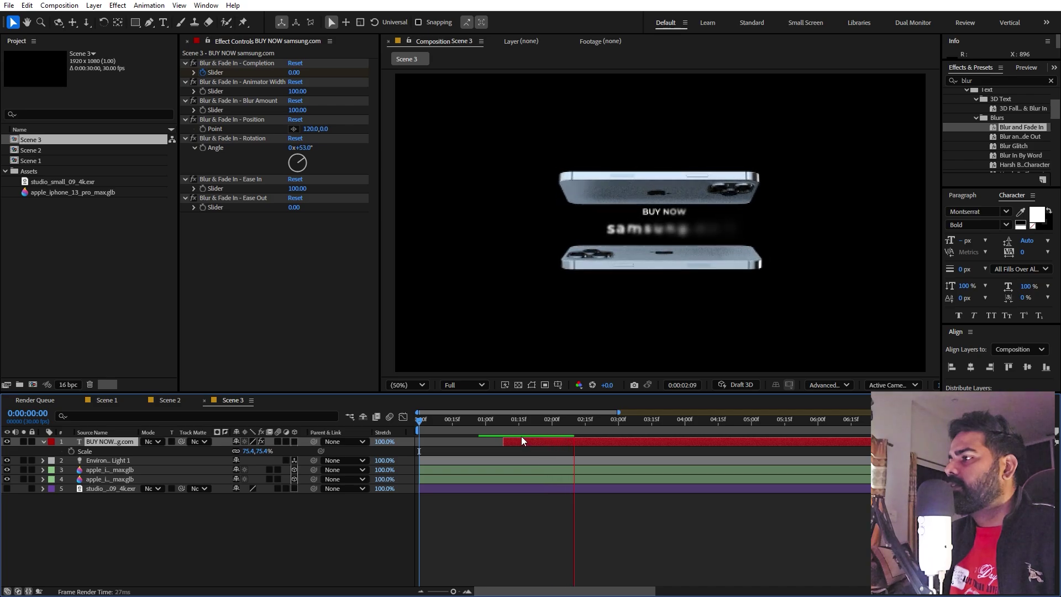
left_click(481, 421)
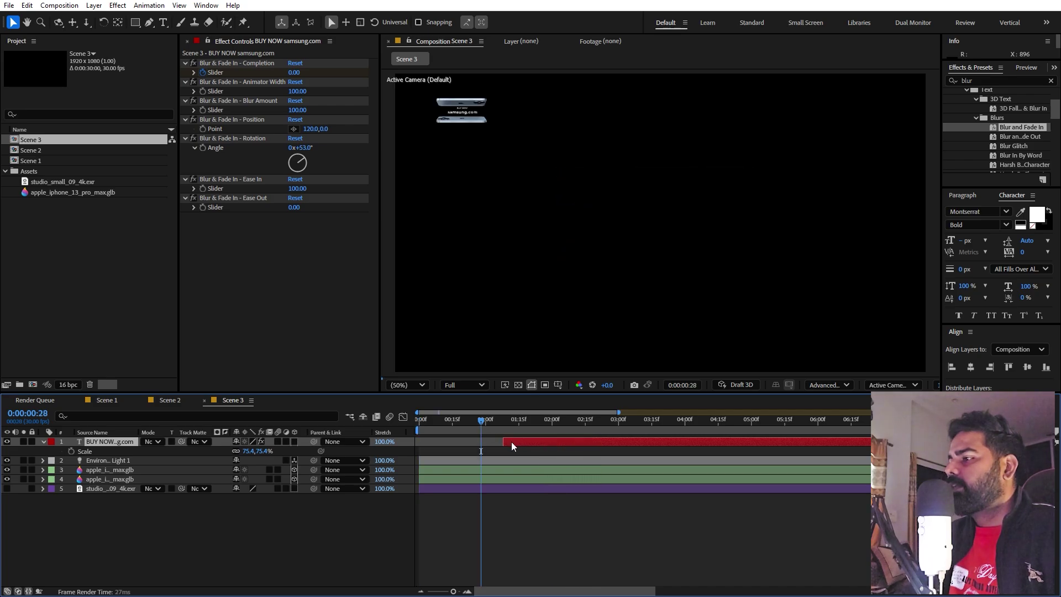
left_click_drag(512, 442, 498, 441)
key("space")
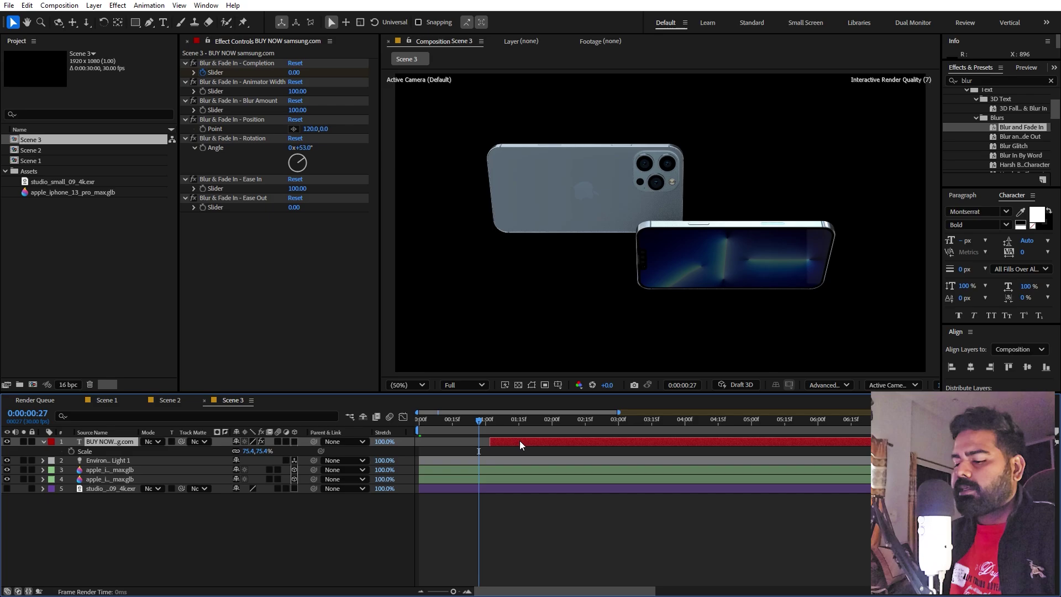
- Move the text's last Blur & Fade In Completion keyframe earlier, to about 0:00:02:20, and preview the reveal
key("u")
left_click(608, 460)
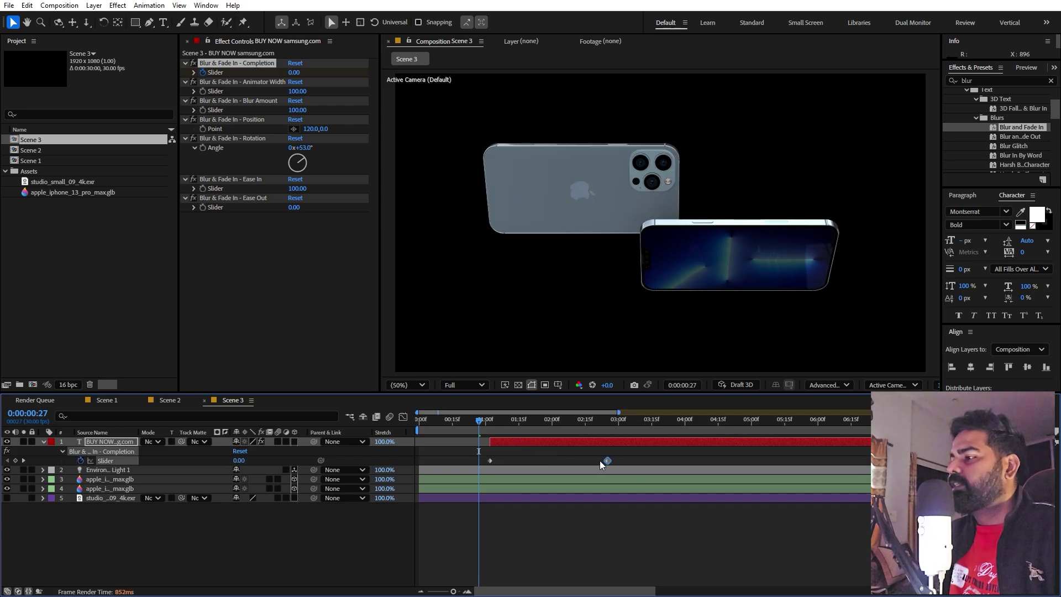
left_click_drag(600, 460, 595, 460)
key("space")
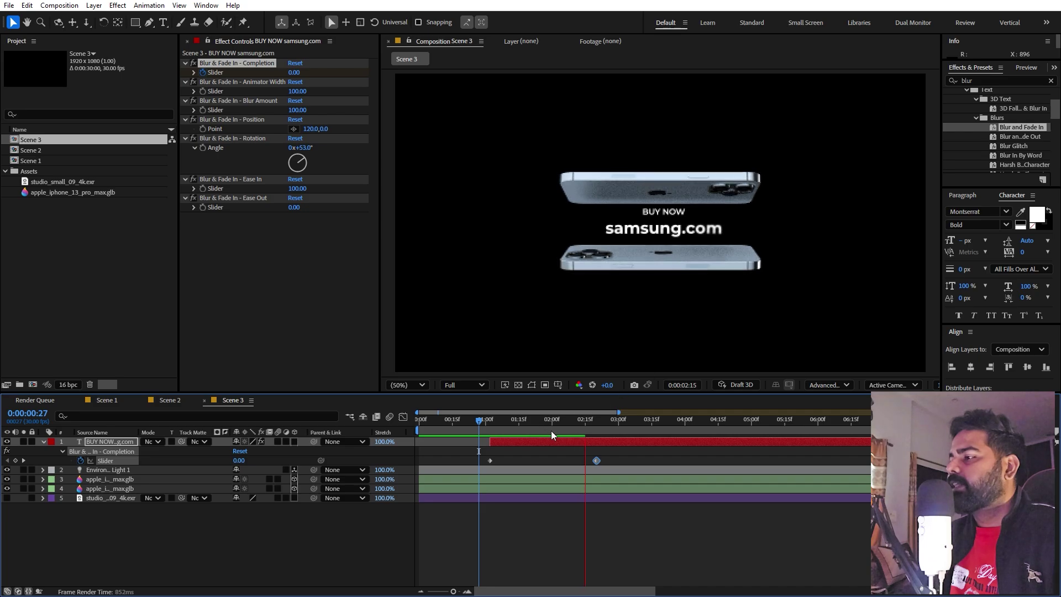
key("space")
- Rotate Environment Light 1 to 28° in X and 143° in Y to change the reflections on the phones
left_click(114, 469)
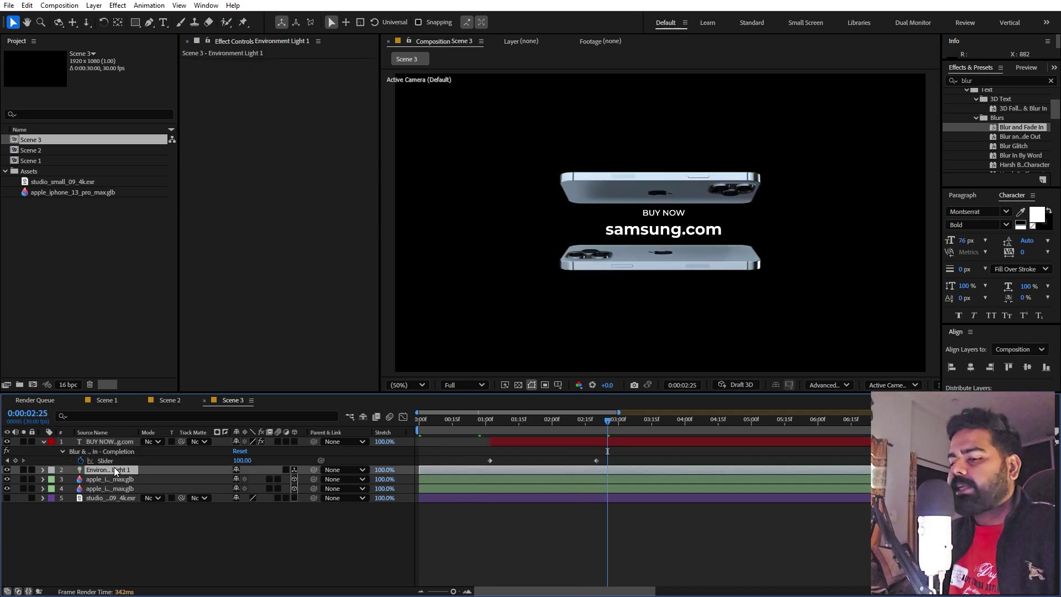
key("r")
left_click_drag(247, 479, 316, 480)
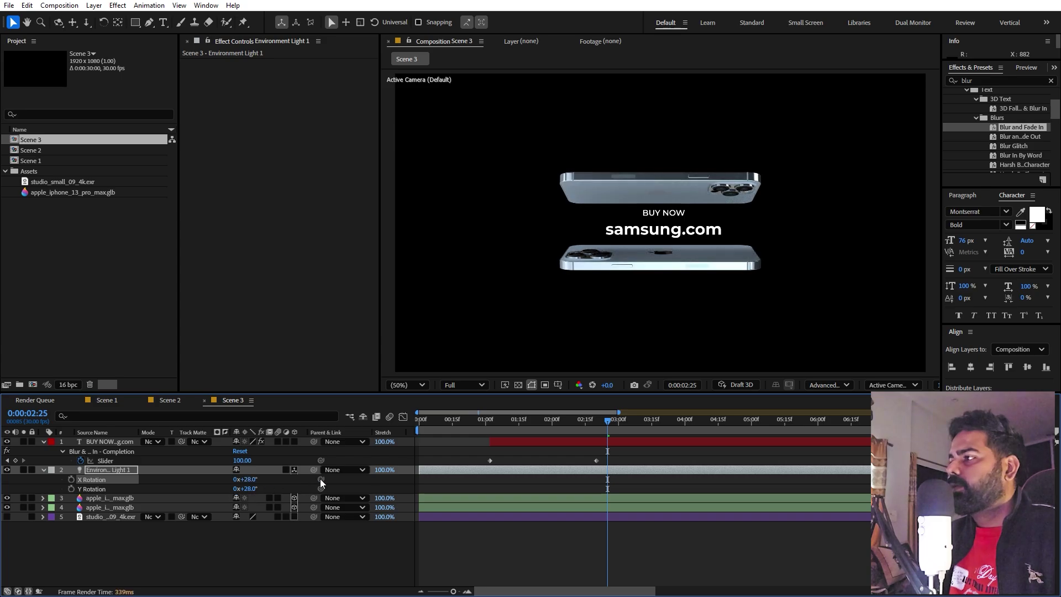
left_click_drag(253, 489, 315, 488)
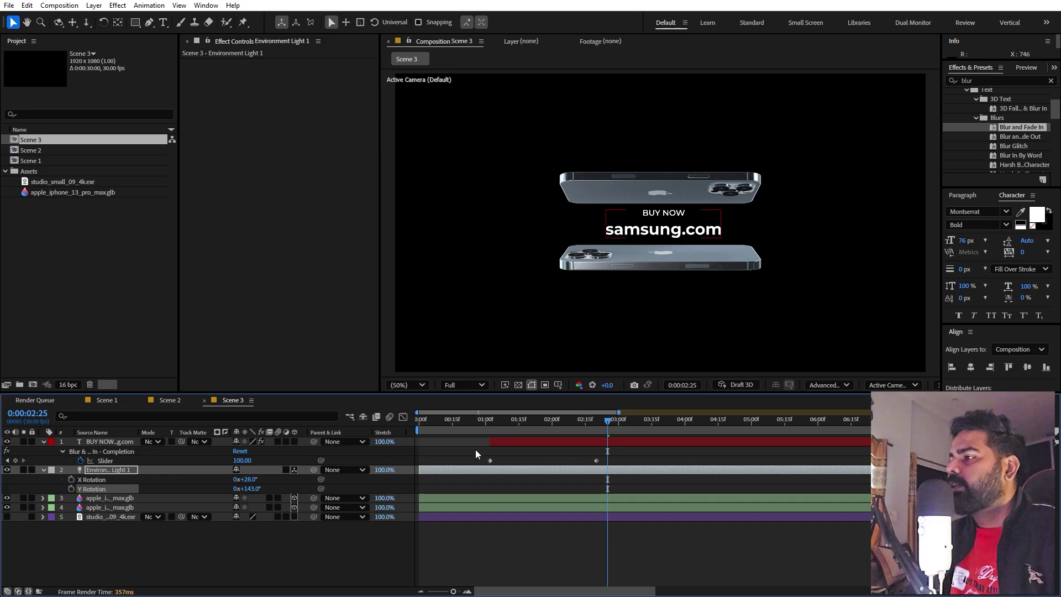
left_click(594, 421)
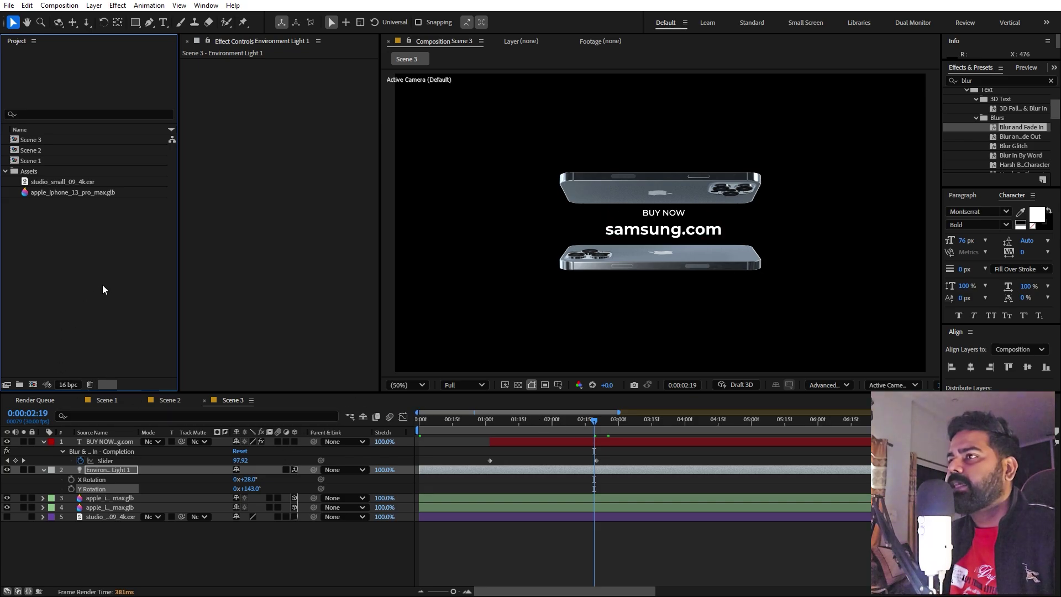
- Create a new 1920x1080, 30 fps composition named Main with a 30-second duration
left_click(59, 5)
left_click(67, 17)
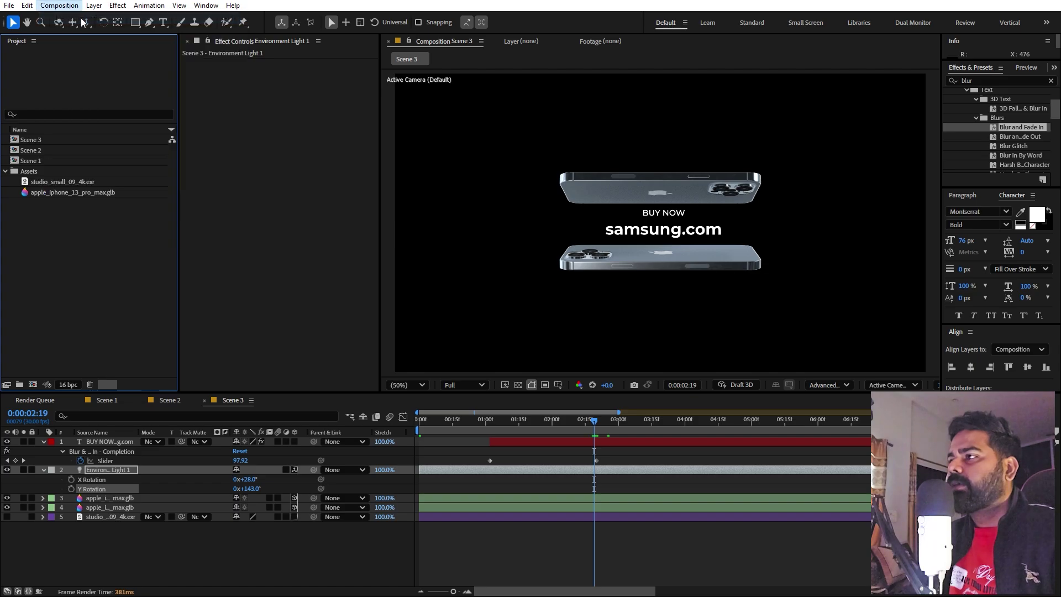
type("Main")
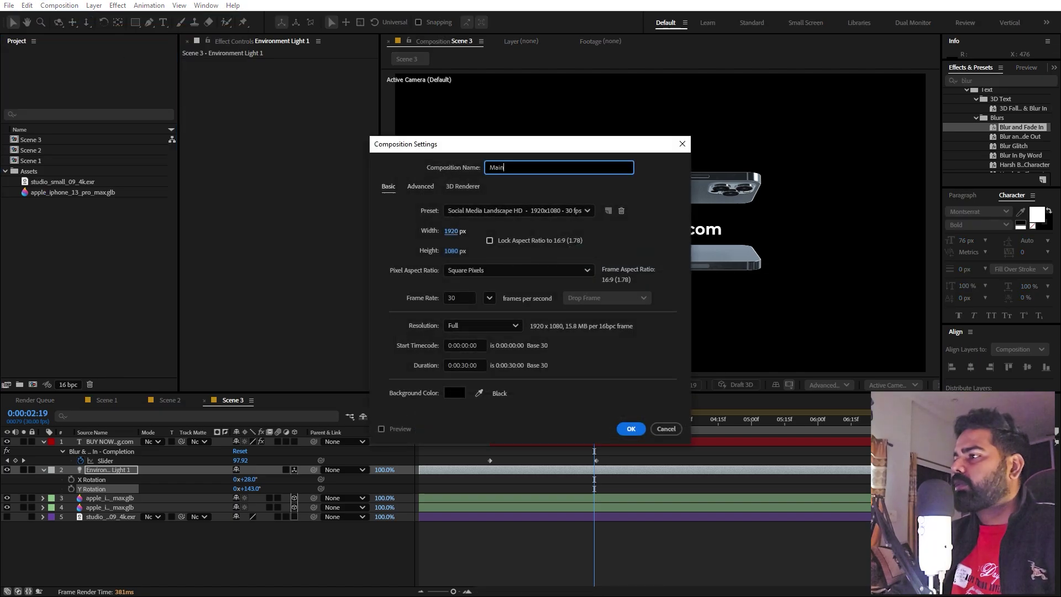
left_click(633, 429)
left_click(106, 326)
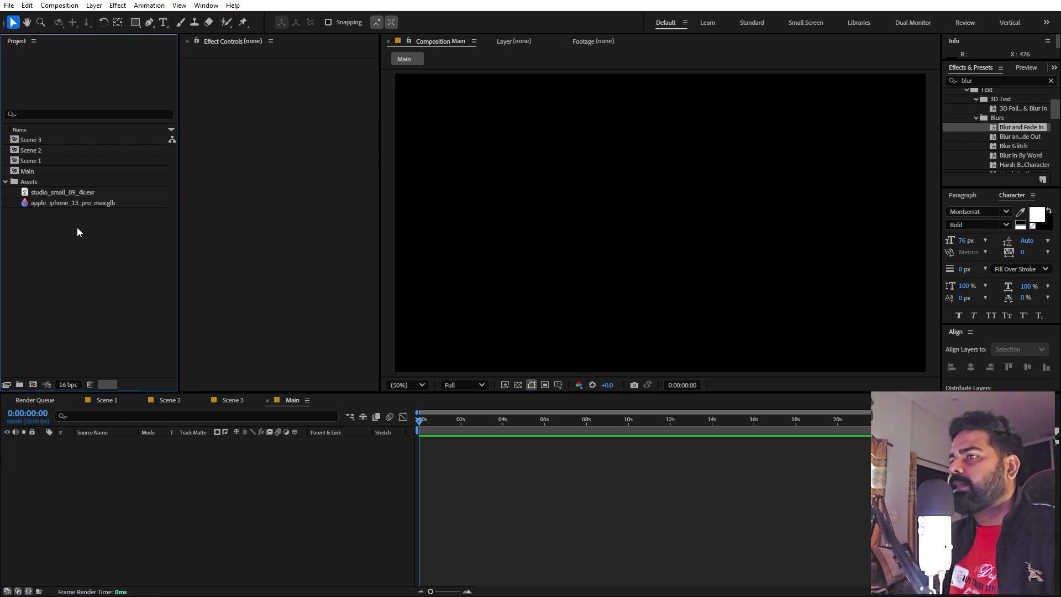
- Add the Scene 1, Scene 2 and Scene 3 compositions to Main as layers
left_click(45, 162)
left_click(45, 142, "shift")
left_click_drag(53, 148, 229, 492)
left_click(633, 497)
- Reorder Main's layers so Scene 3 is on top, Scene 2 is in the middle and Scene 1 is at the bottom
left_click(110, 452)
left_click(105, 458, "shift")
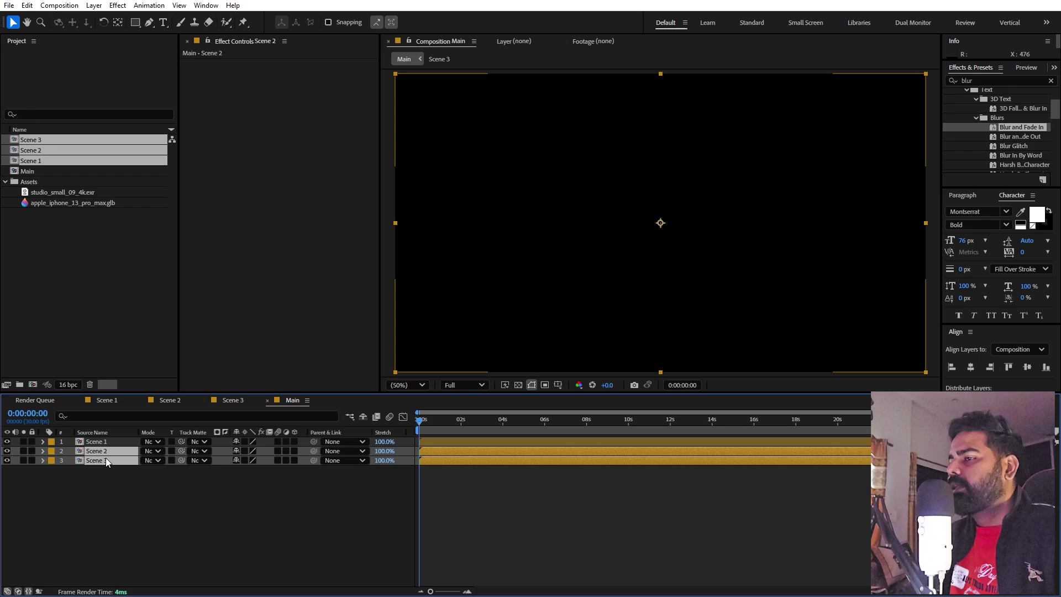
left_click(108, 441)
left_click_drag(105, 439, 111, 484)
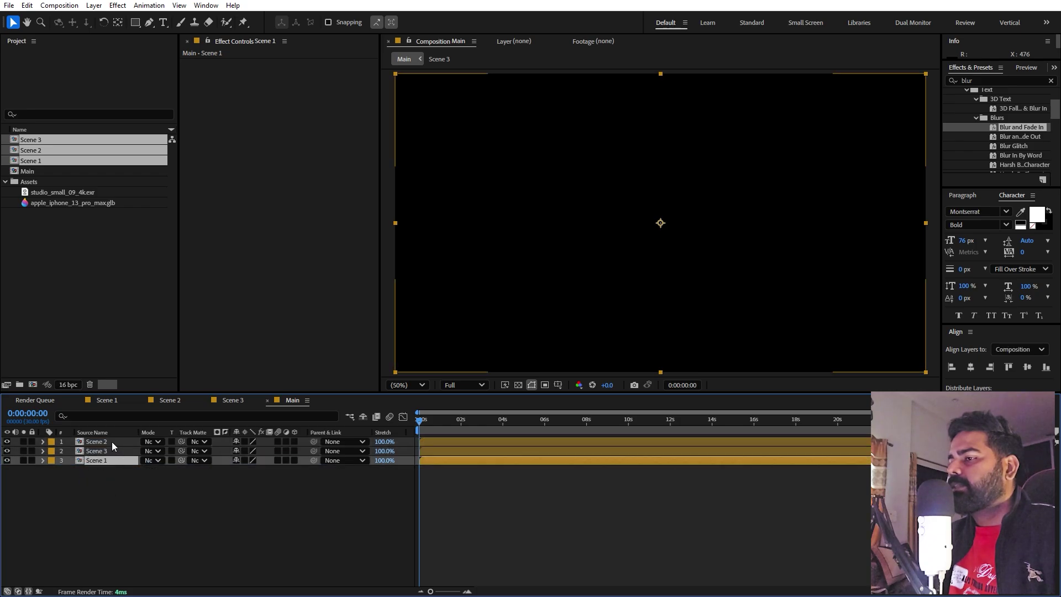
left_click_drag(111, 442, 116, 453)
- Preview Scene 1 and stagger the later scenes, starting Scene 2 at 0:00:02:07 and Scene 3 at about 12 seconds
left_click(454, 441, "shift")
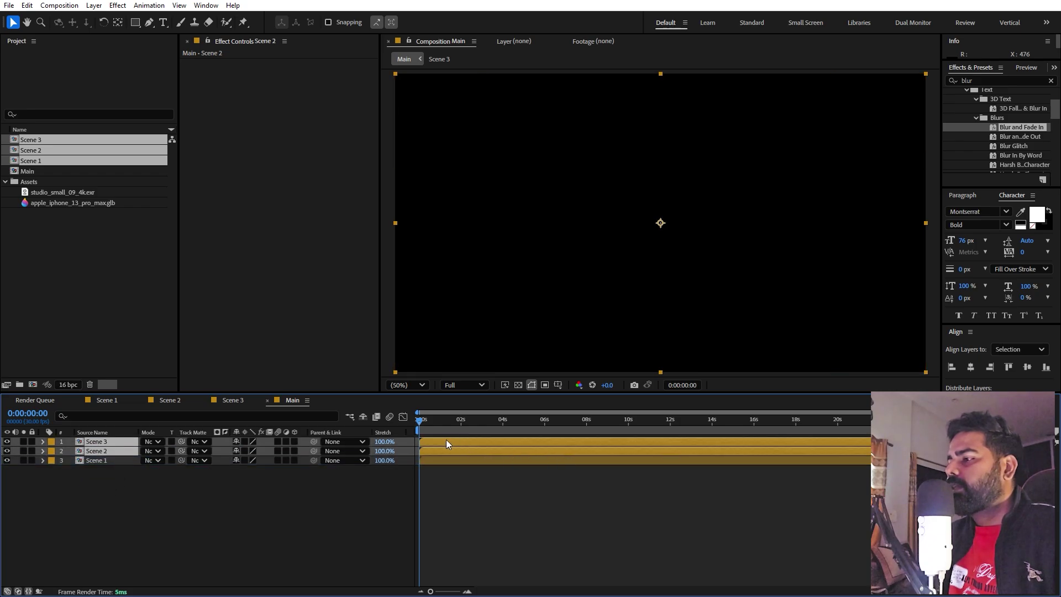
left_click_drag(445, 441, 691, 442)
left_click(538, 511)
mouse_move(430, 421)
left_mouse_down()
mouse_move(482, 429)
mouse_move(416, 430)
left_mouse_up()
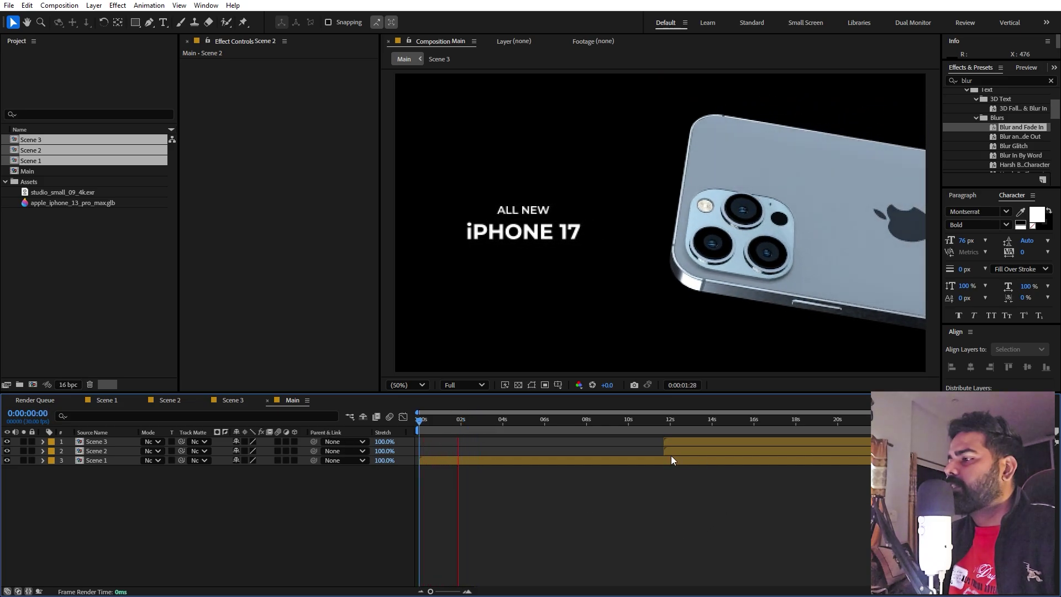
left_click_drag(699, 455, 502, 460)
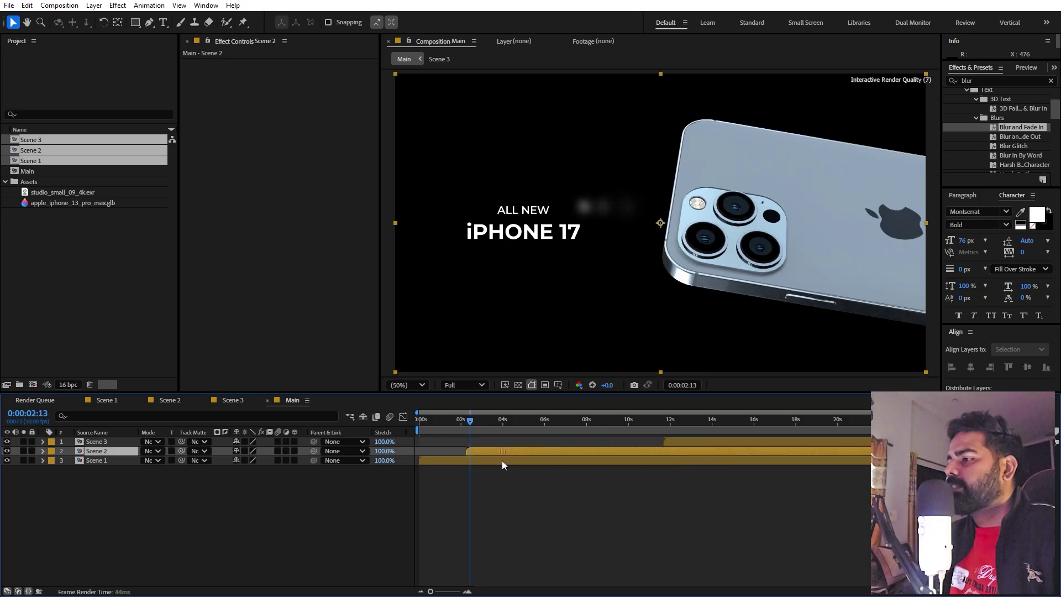
left_click(463, 421)
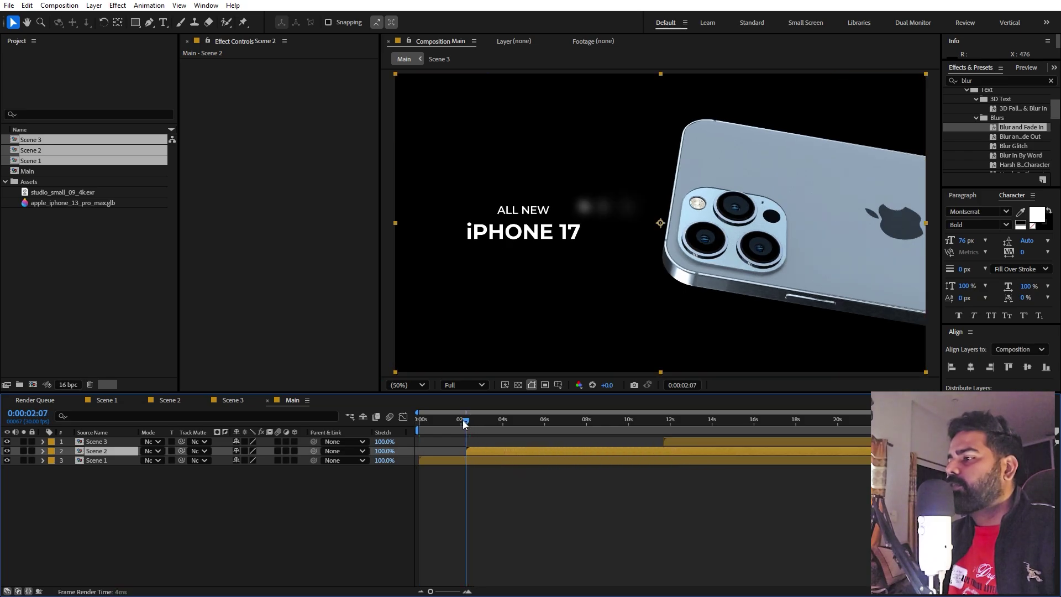
- Find the Gradient Wipe transition effect and apply it to the Scene 1 layer
left_click(466, 459)
left_click(992, 80)
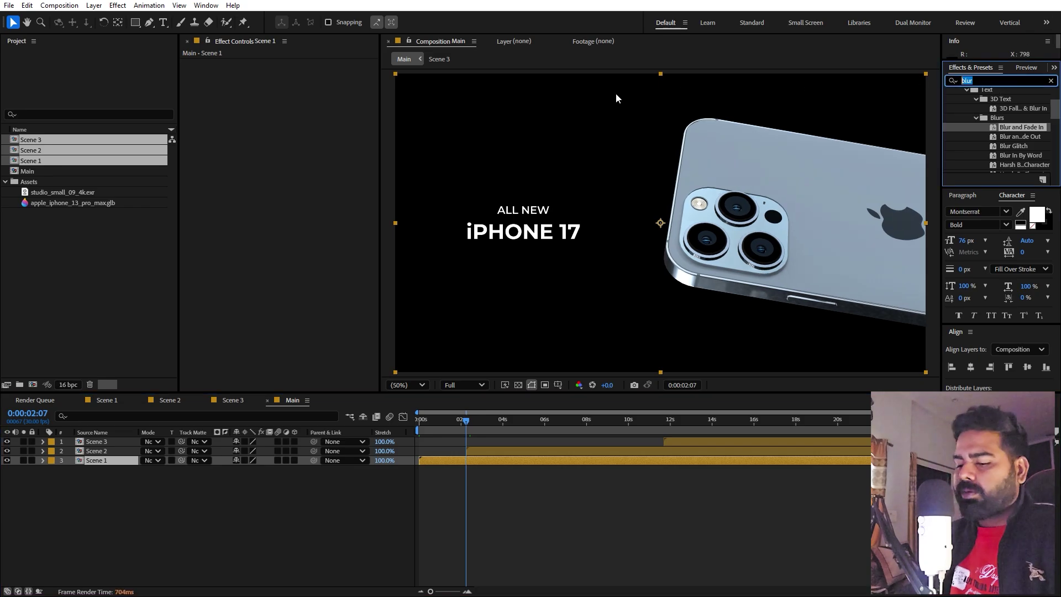
type("gradi")
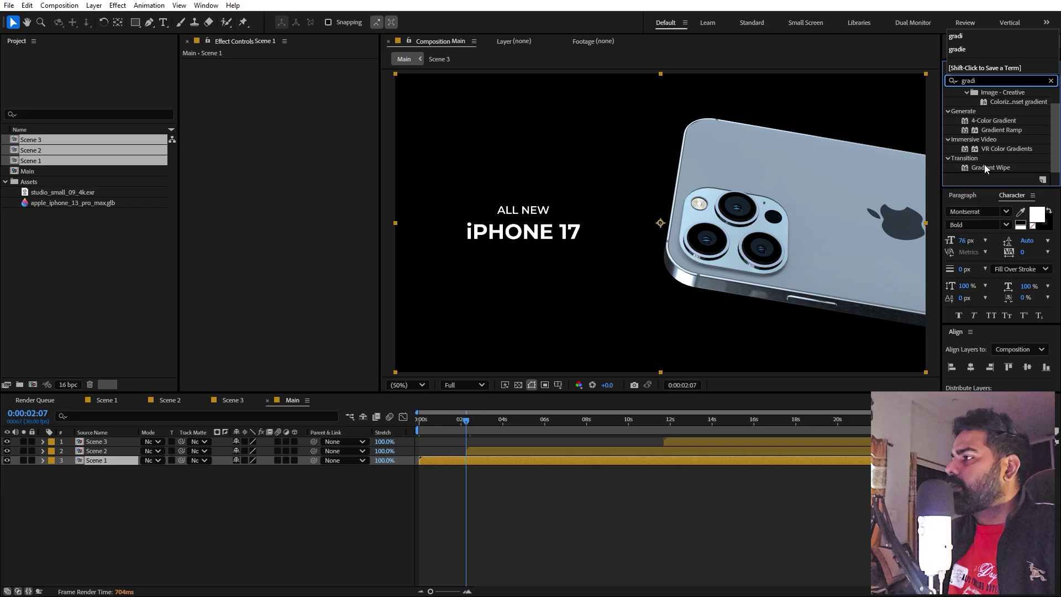
left_click_drag(986, 167, 462, 457)
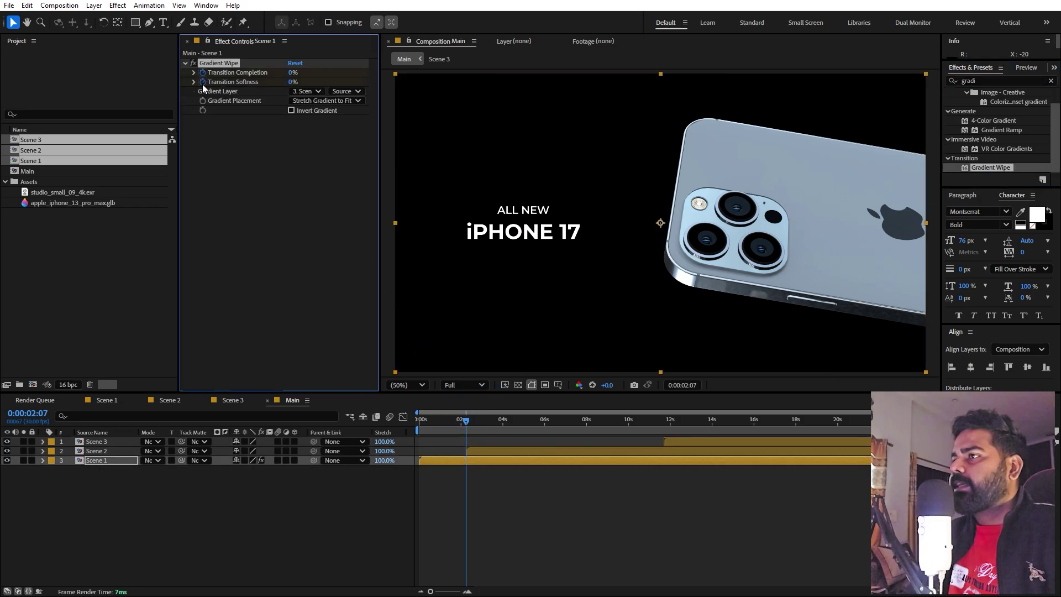
- Keyframe Scene 1's Transition Completion from 0% at about 1.7 seconds to 100% at 0:00:02:07, with Transition Softness at 43%
left_click(227, 117)
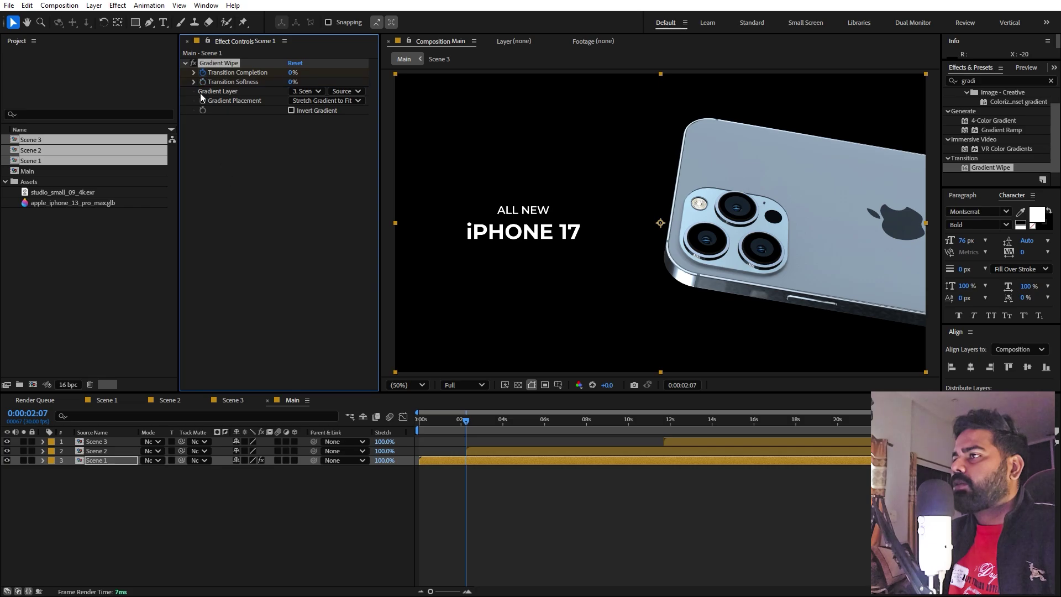
key("u")
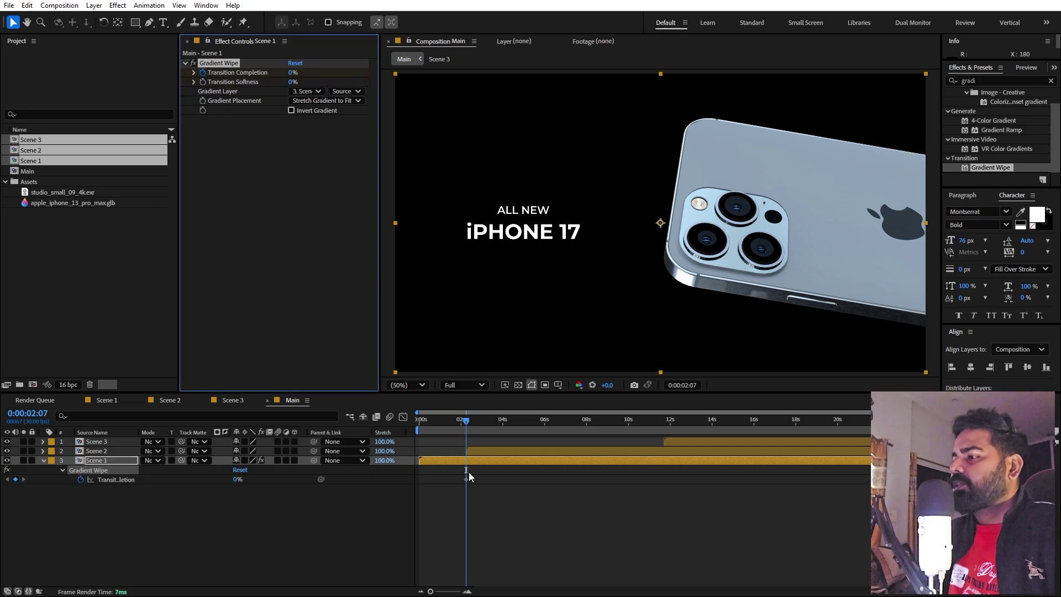
left_click_drag(466, 479, 460, 478)
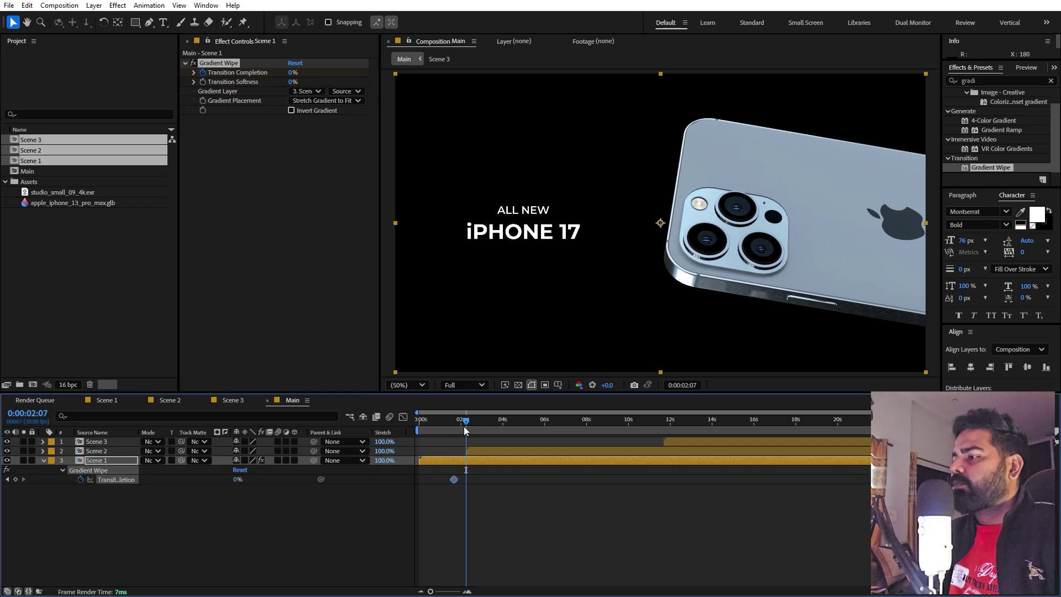
left_click_drag(288, 76, 309, 82)
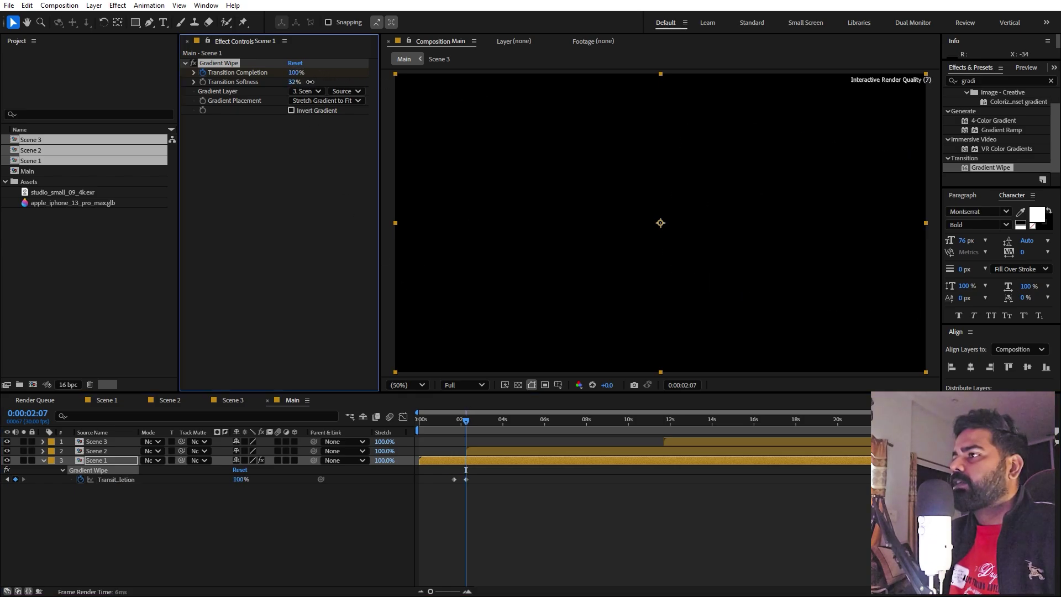
- Preview the Scene 1 wipe and move its ending Transition Completion keyframe to about 2.7 seconds
left_click_drag(456, 420, 263, 449)
key("space")
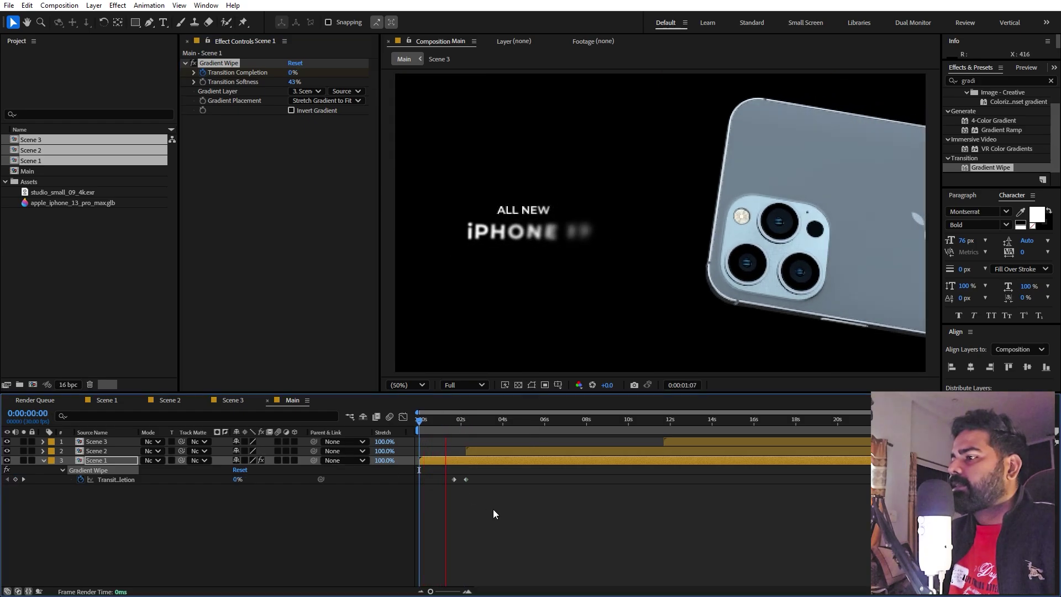
key("space")
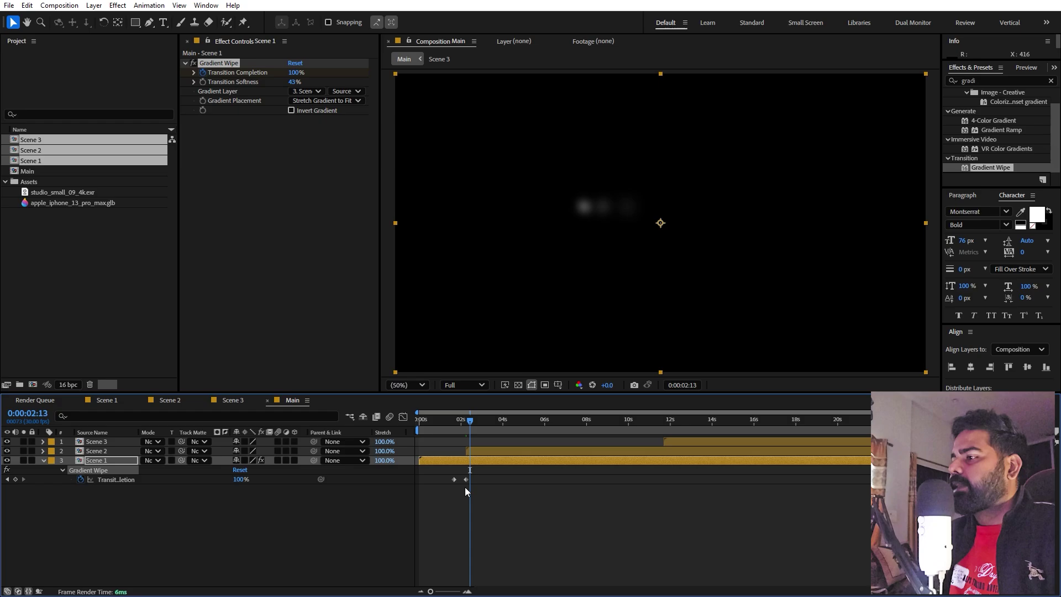
left_click_drag(467, 482, 475, 481)
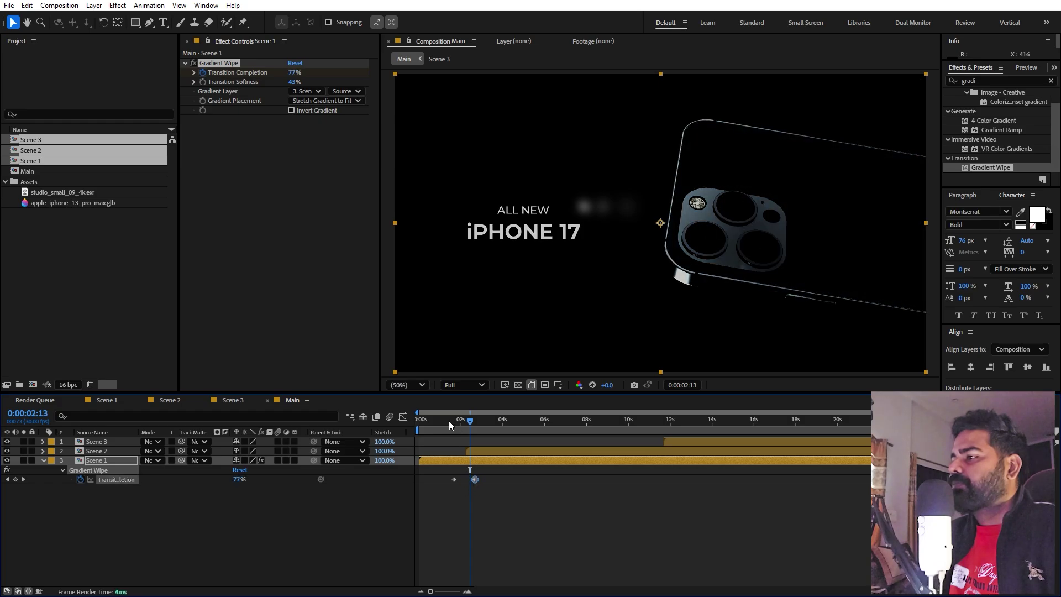
key("Home")
key("ctrl+shift+h")
key("space")
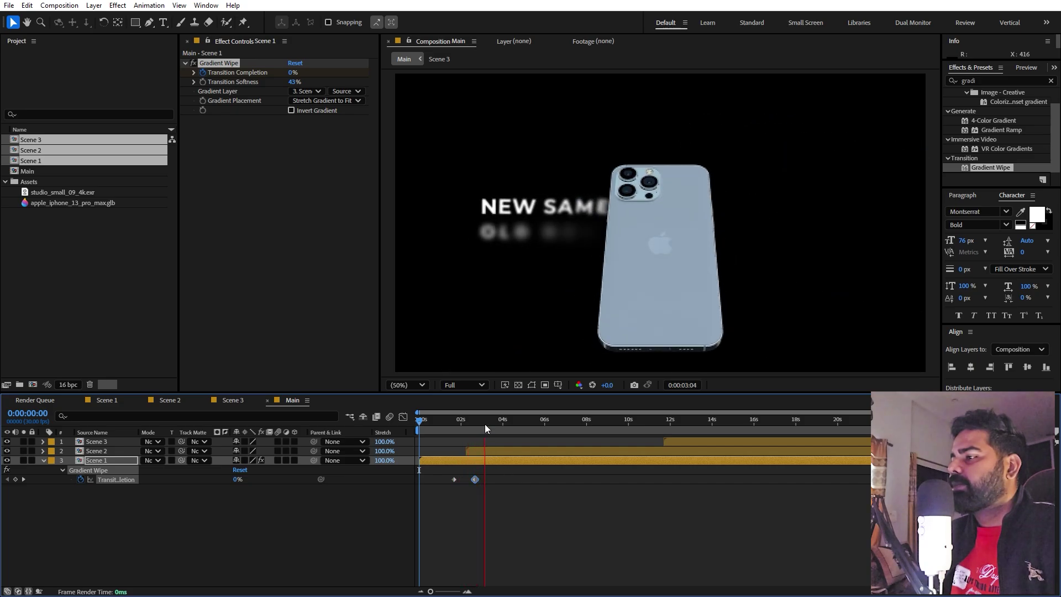
- Apply Gradient Wipe to the Scene 2 layer and set its Transition Softness to 28%
left_click_drag(485, 423, 514, 421)
left_click_drag(957, 171, 515, 449)
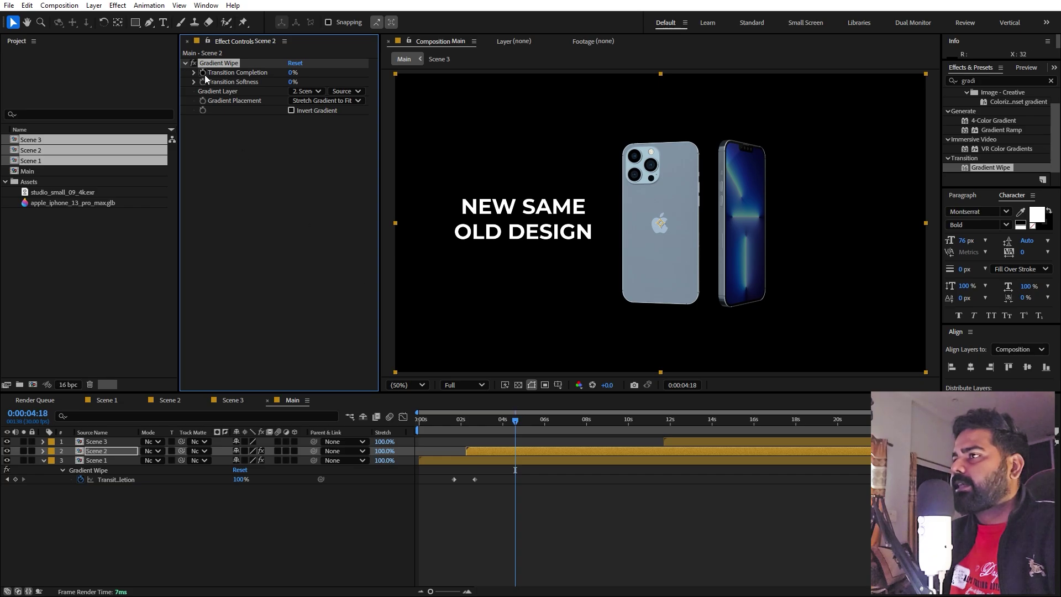
left_click_drag(291, 82, 306, 82)
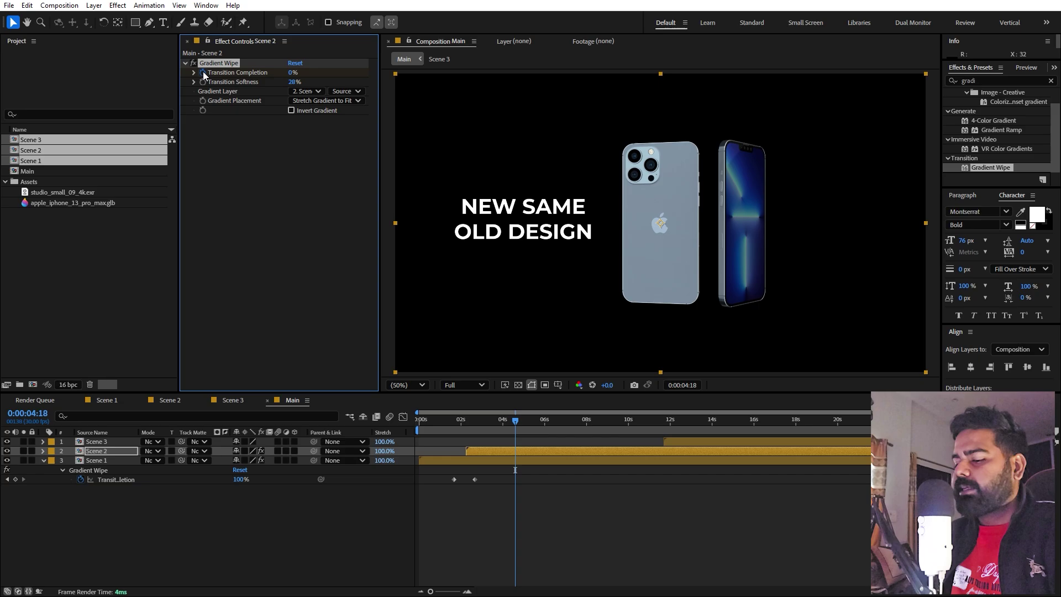
- Keyframe Scene 2's Transition Completion from 0% at about 5.2 seconds to 100% at about 6.4 seconds
left_click(202, 73)
left_click_drag(515, 423, 559, 422)
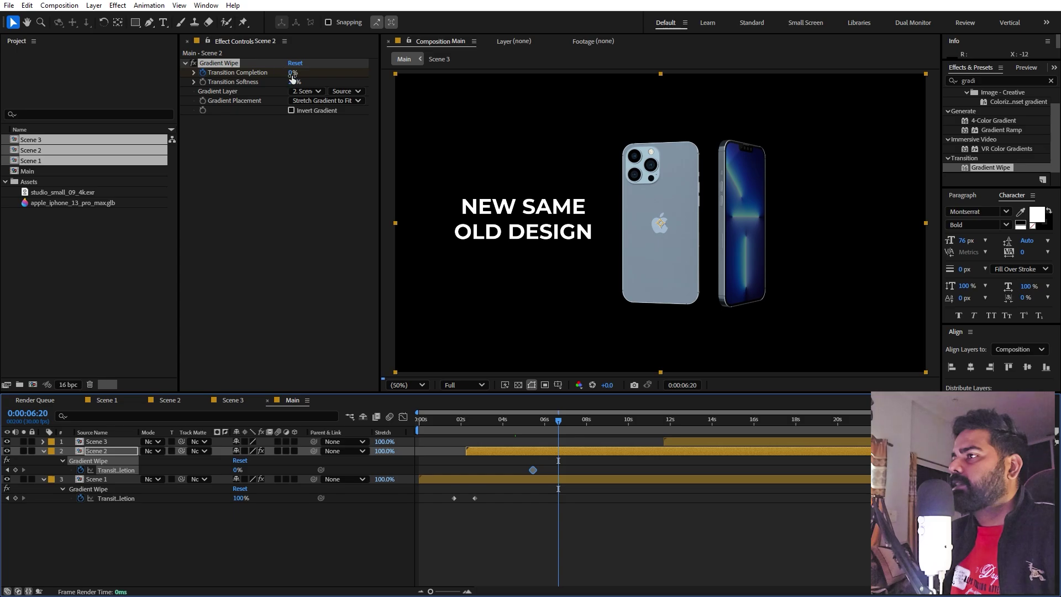
left_click_drag(291, 73, 554, 97)
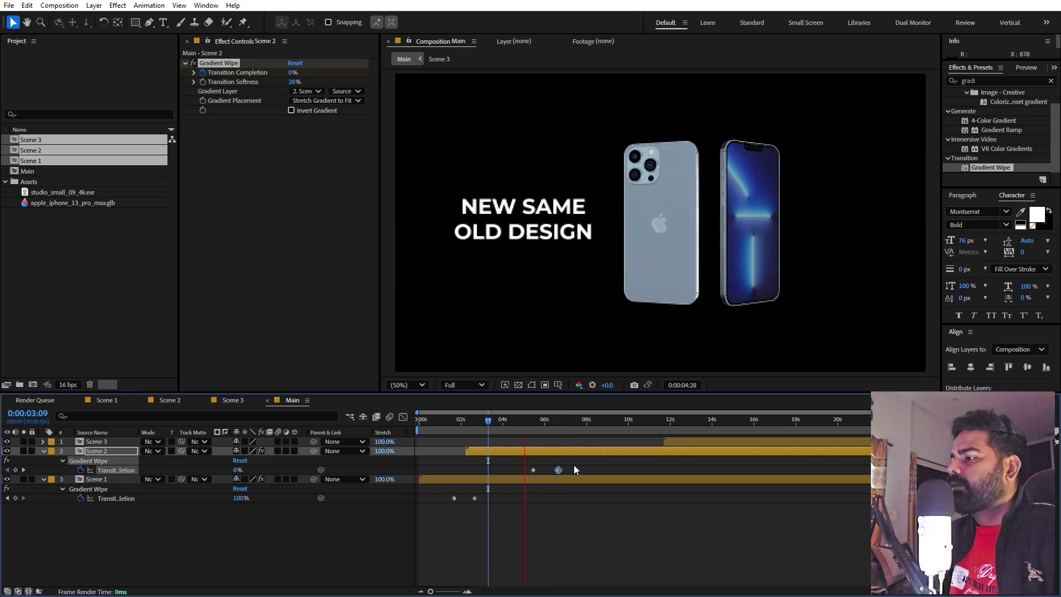
left_click_drag(573, 464, 528, 470)
- Move the Scene 3 layer to start at about 6 seconds, overlapping Scene 2's wipe, and preview the whole sequence
left_click_drag(691, 443, 563, 456)
key("space")
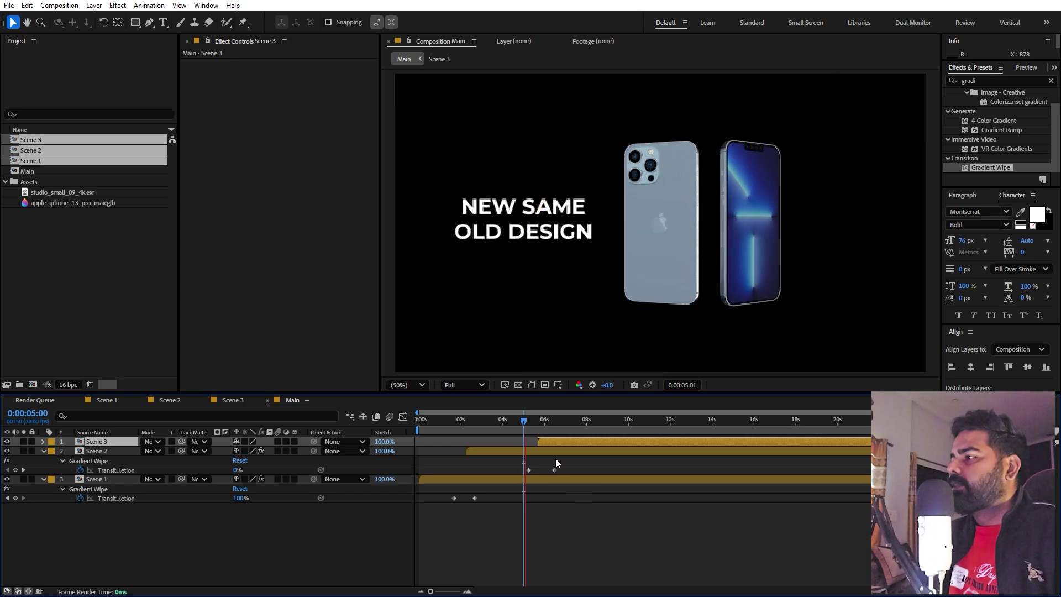
key("space")
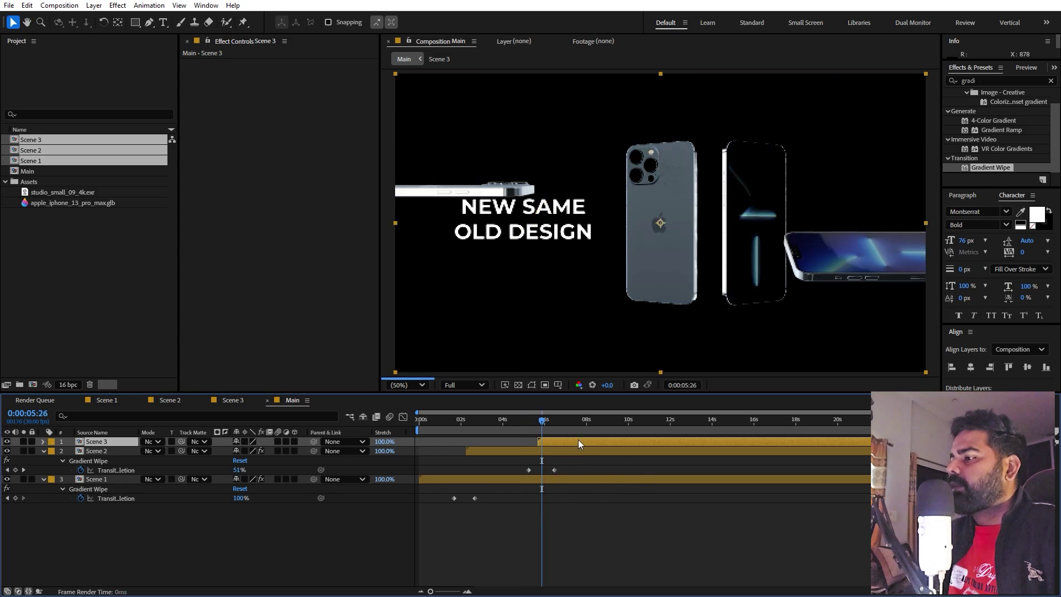
left_click_drag(579, 441, 589, 443)
key("space")
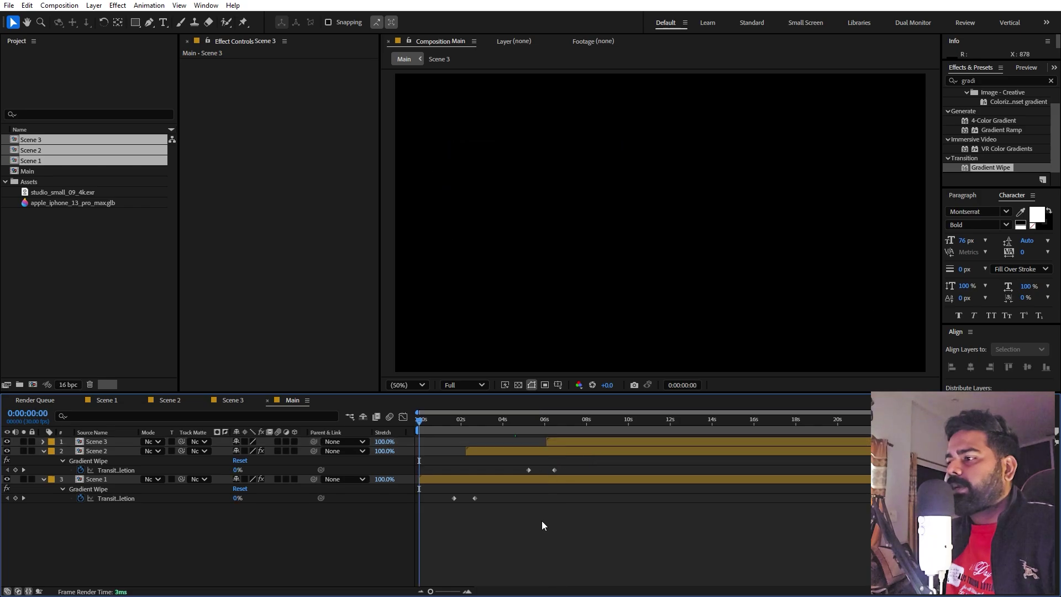
key("space")
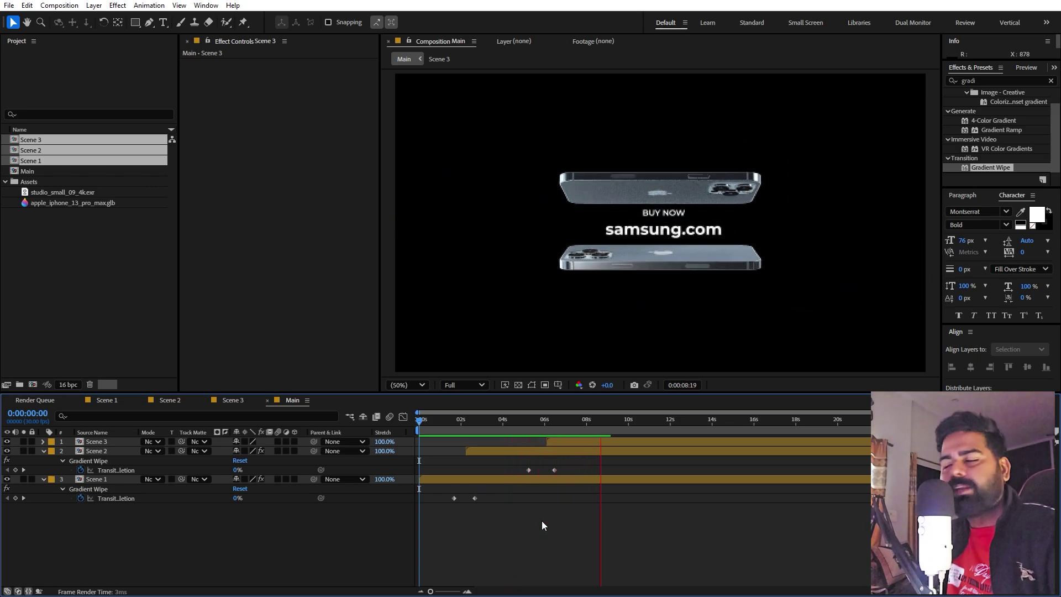
key("space")
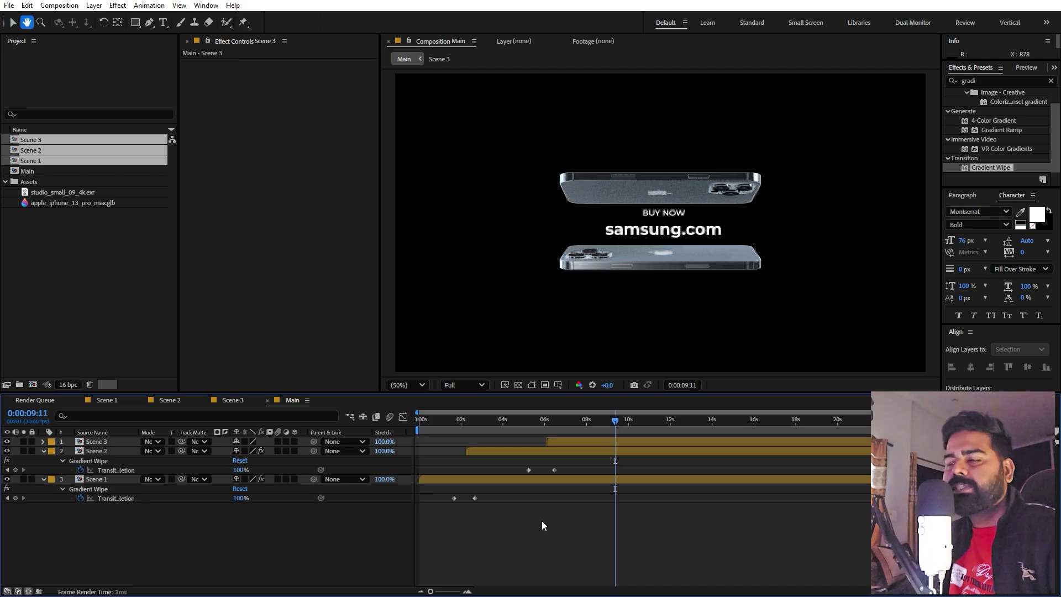